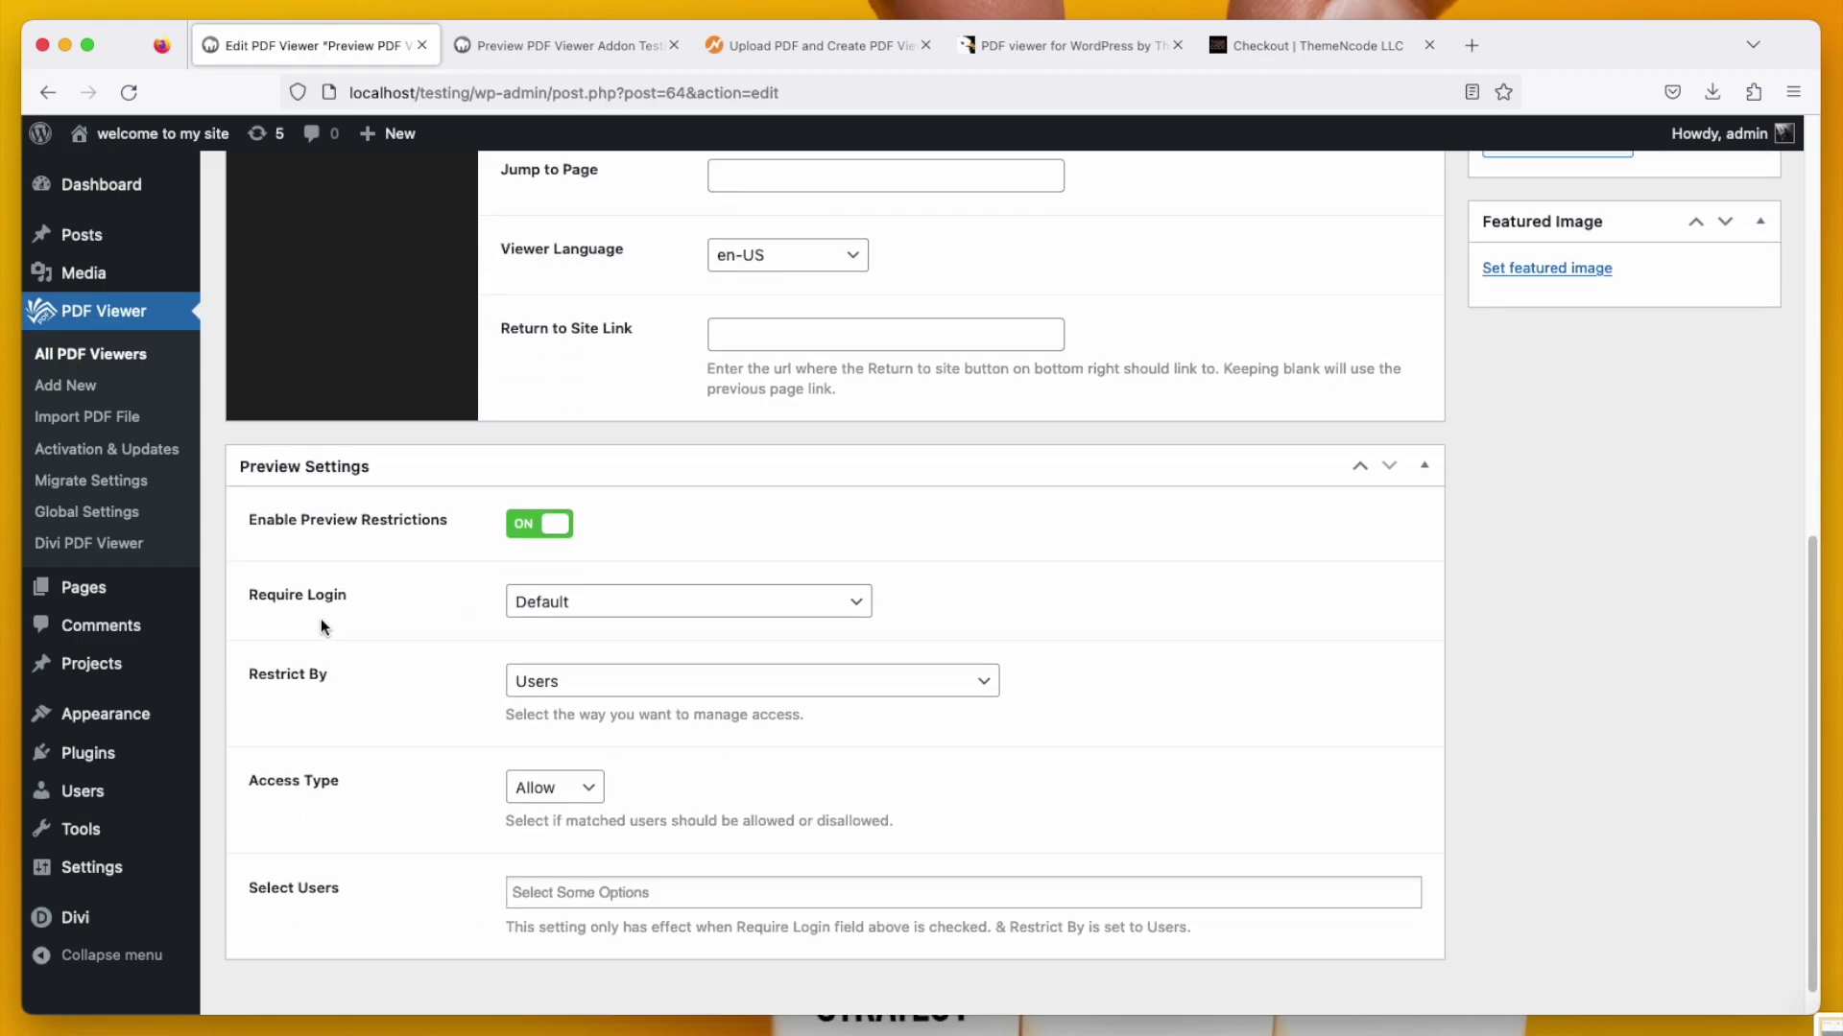
# - Set Require Login to "Yes (Non Logged in users gets preview only)" and keep Restrict By on Users
pyautogui.click(654, 605)
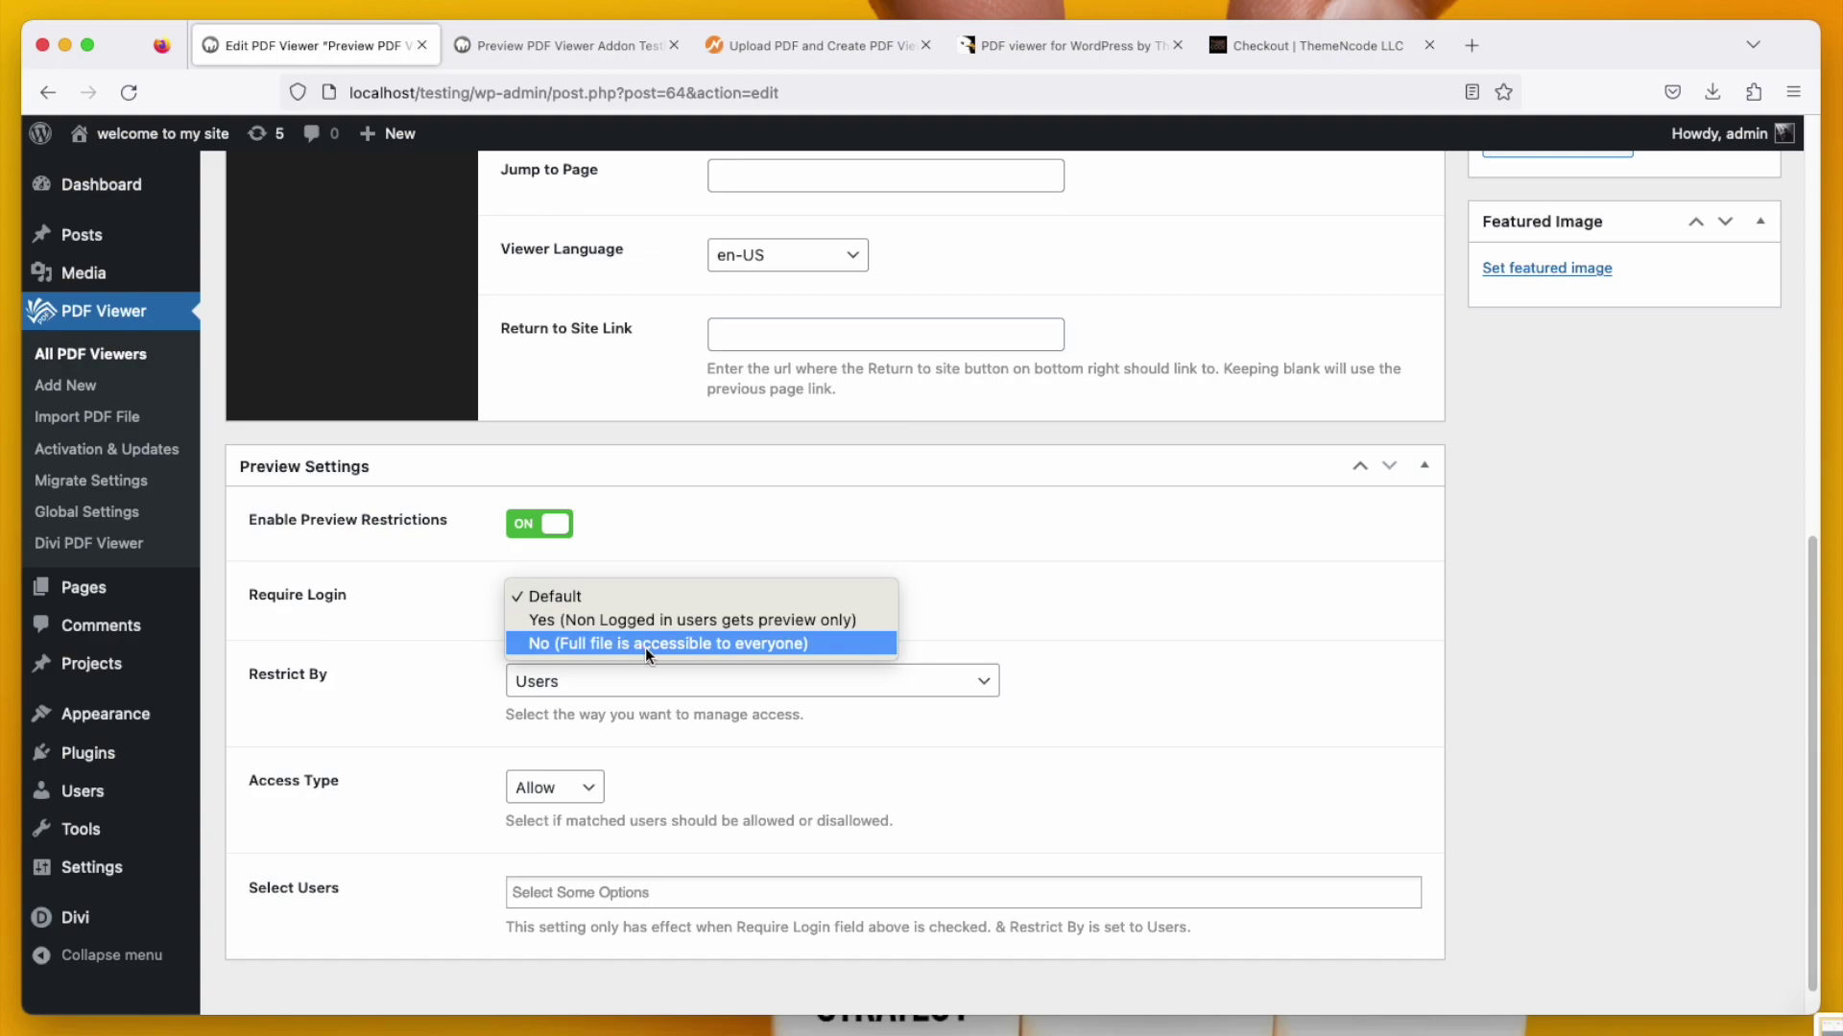
pyautogui.click(751, 626)
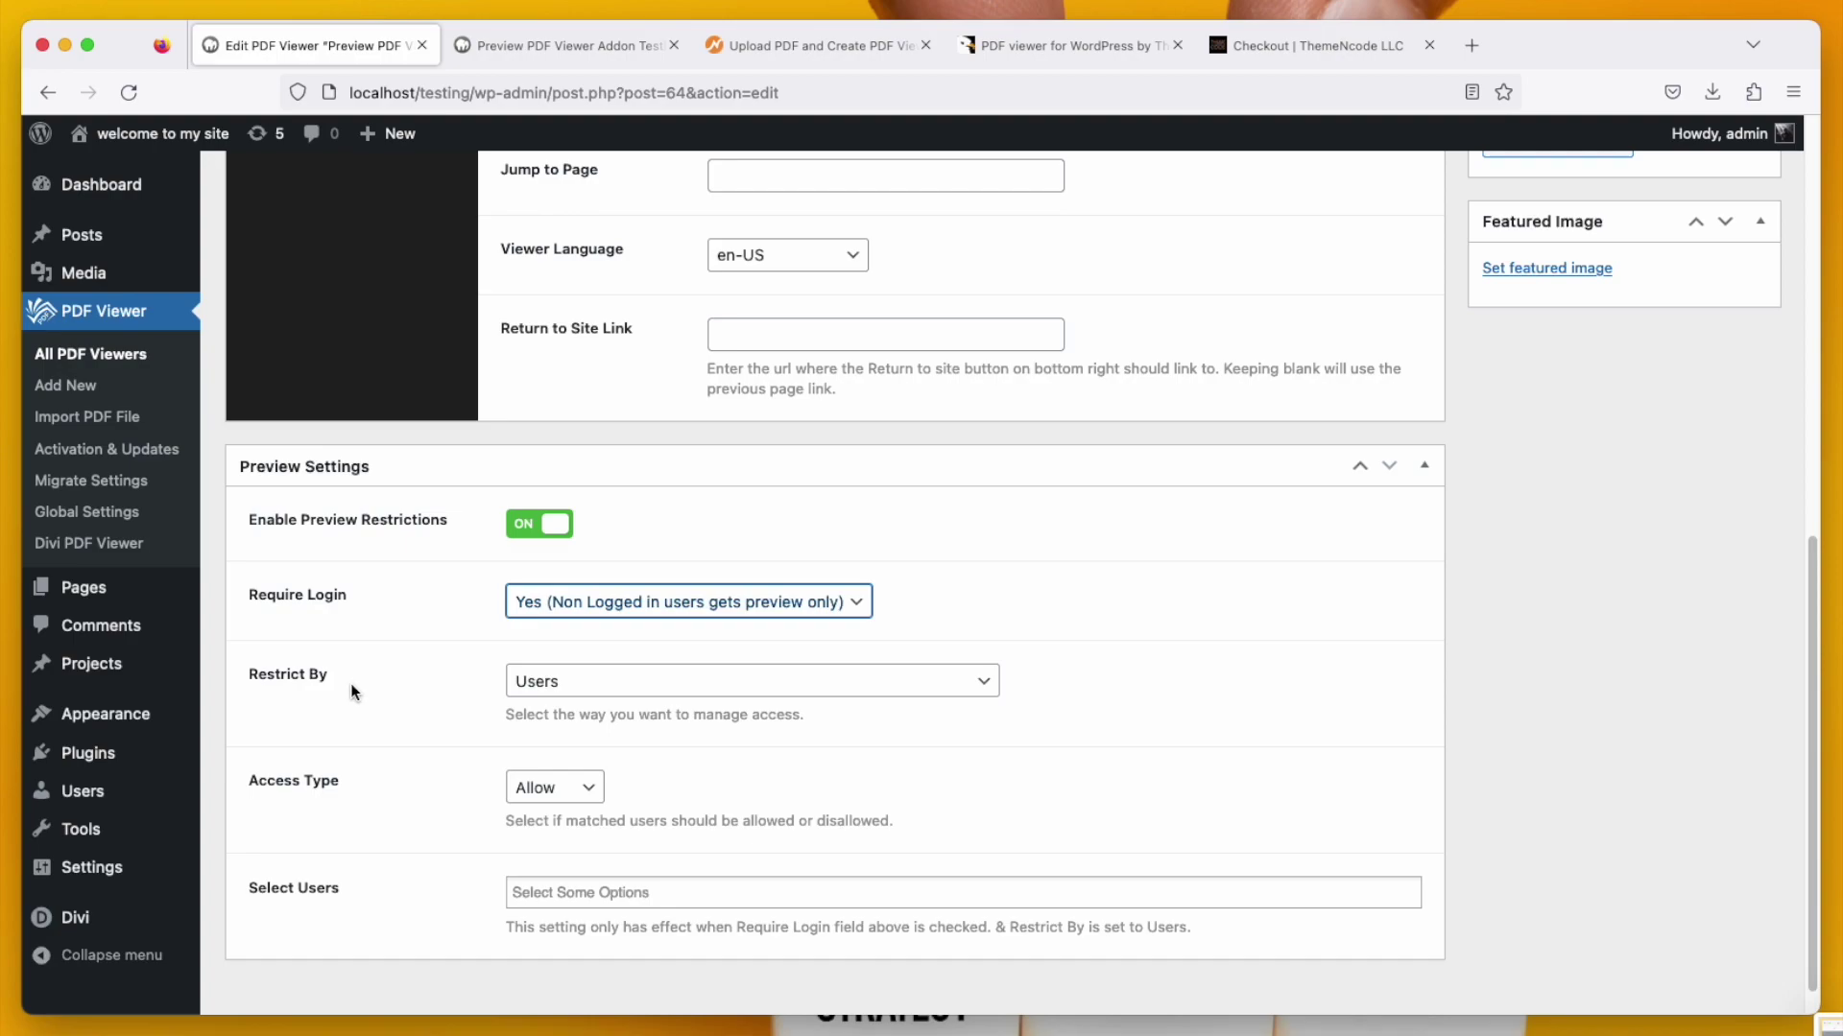
pyautogui.click(555, 689)
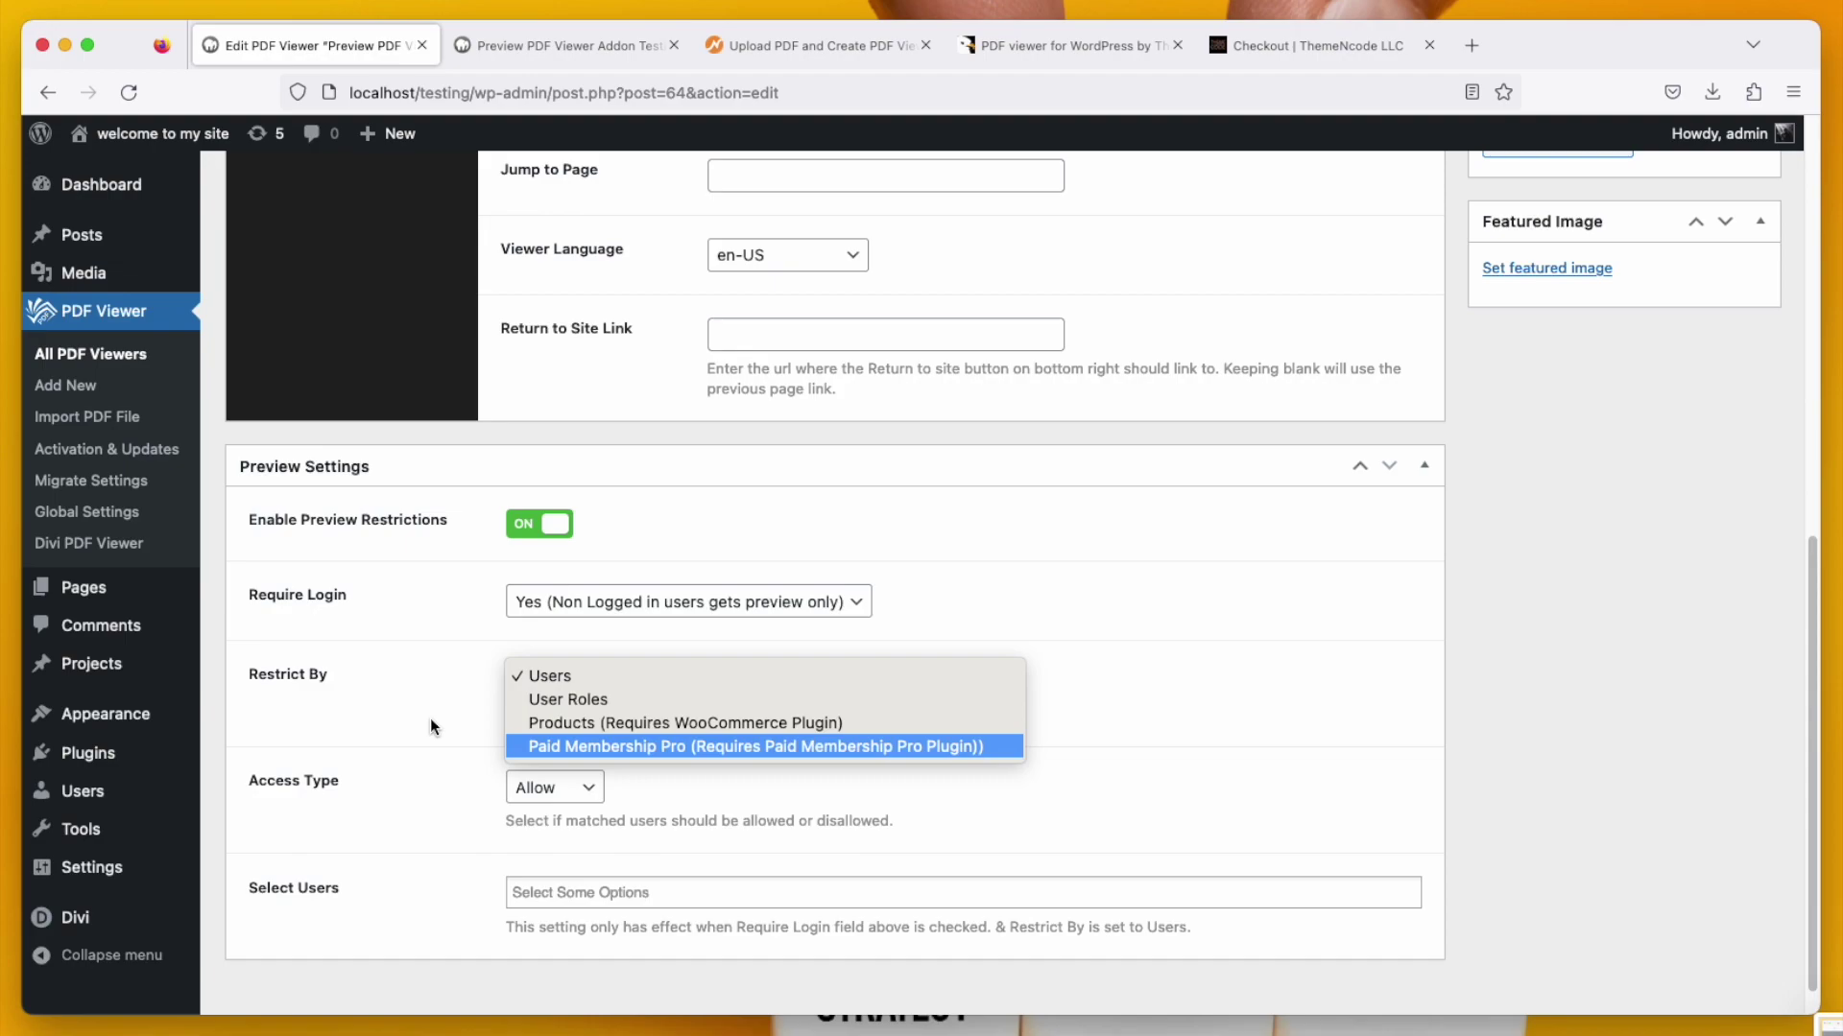
pyautogui.click(533, 677)
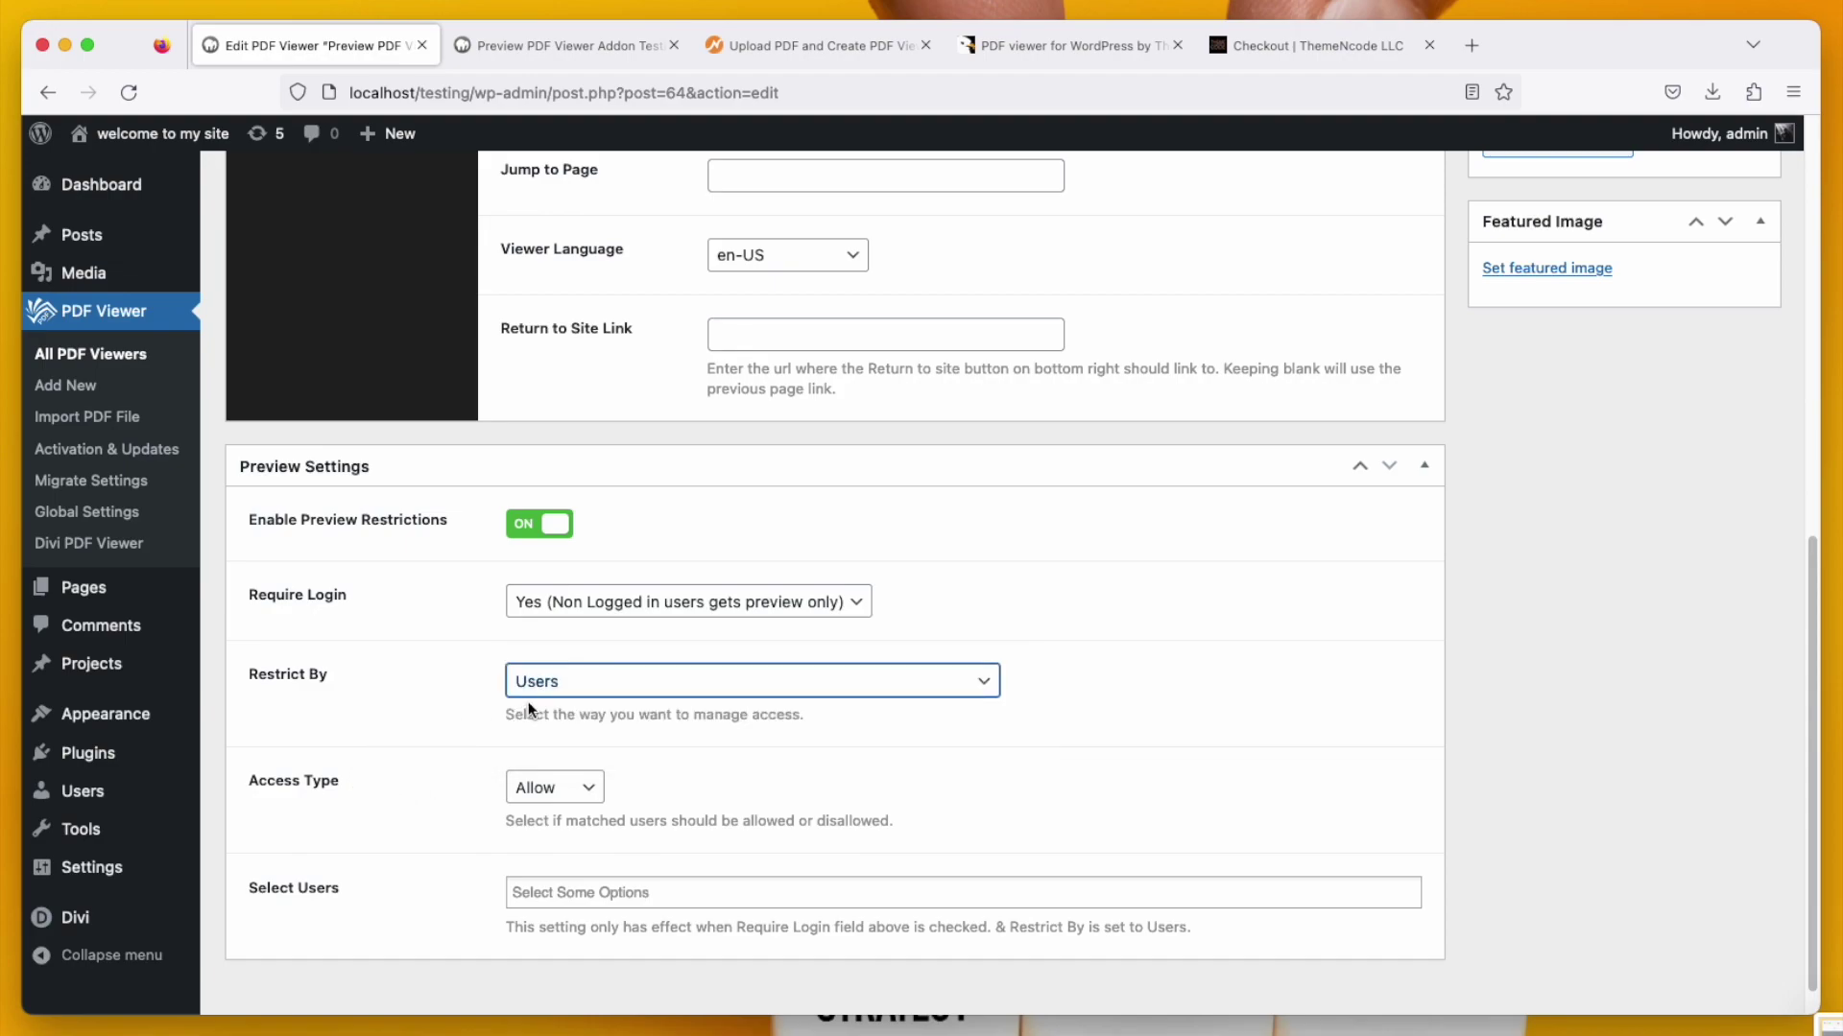
# - Search for the admin account in the Select Users field and add it to the selected users
pyautogui.click(574, 884)
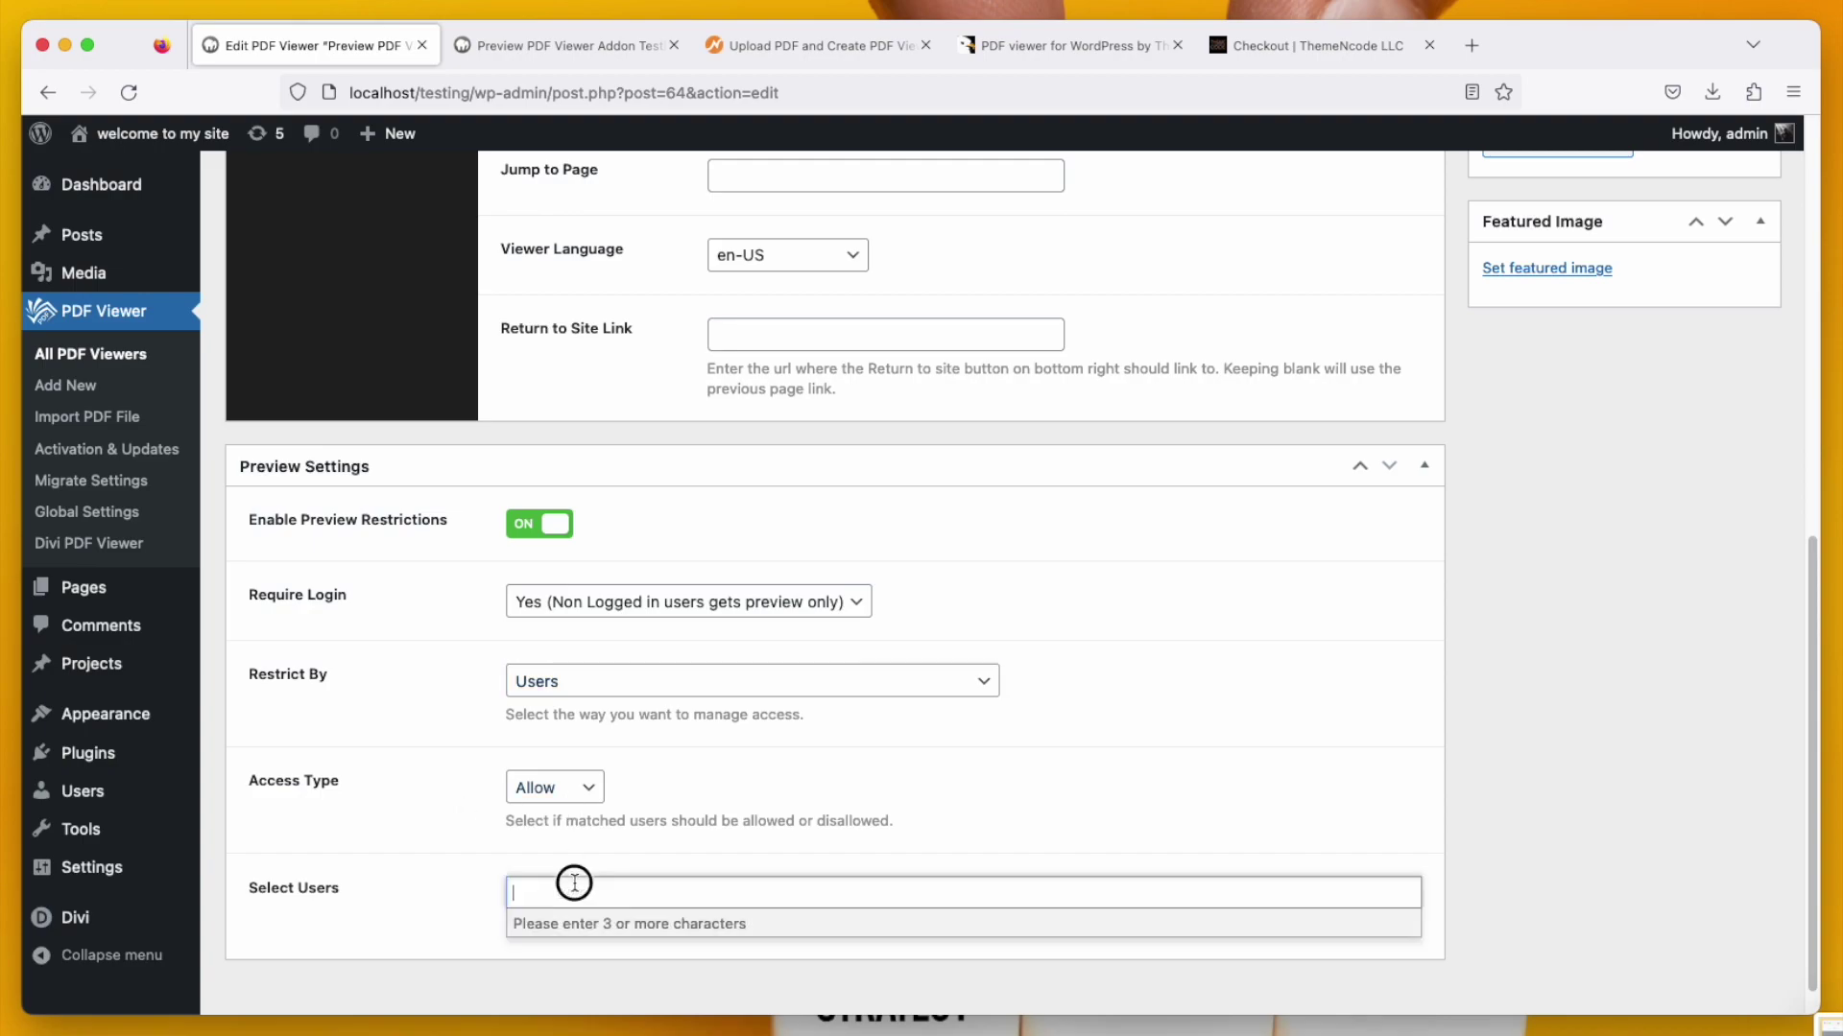
pyautogui.write('tau')
pyautogui.click(588, 919)
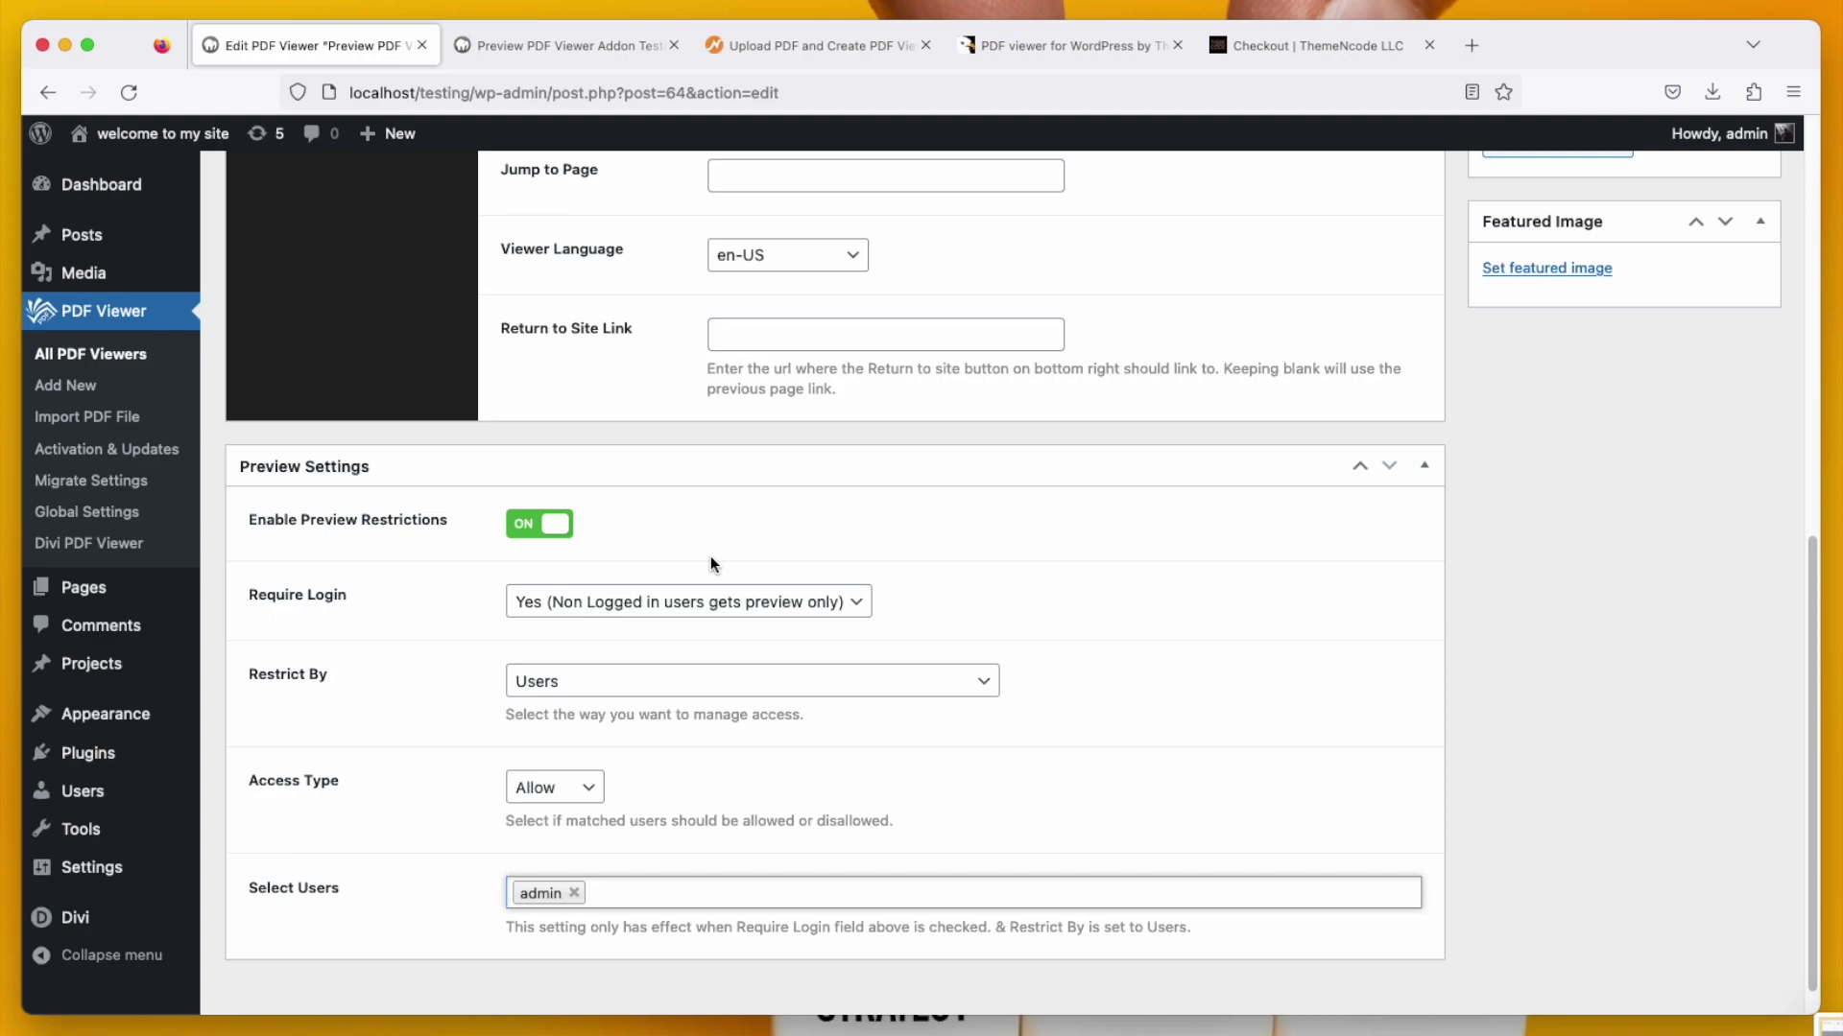
# - Restrict access by User Roles, with the access type Disallow and the Subscriber role selected
pyautogui.click(675, 678)
pyautogui.click(662, 698)
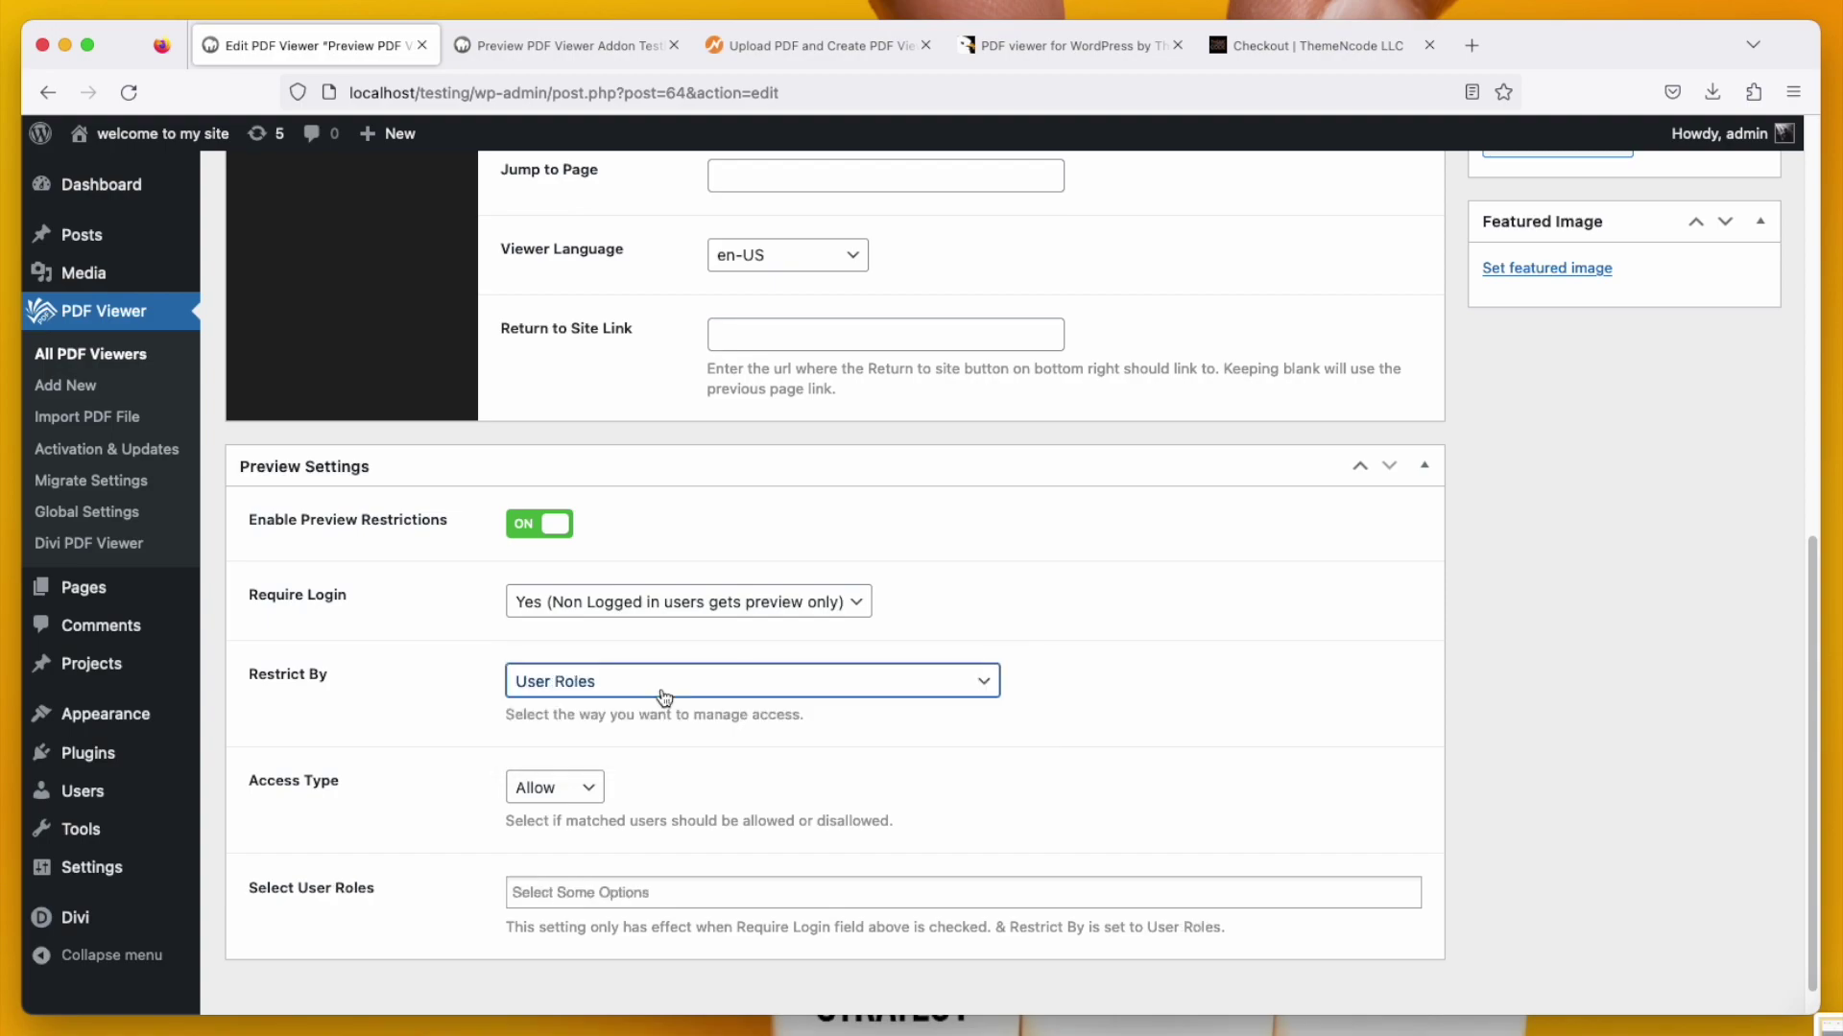
pyautogui.click(591, 790)
pyautogui.click(595, 802)
pyautogui.click(578, 879)
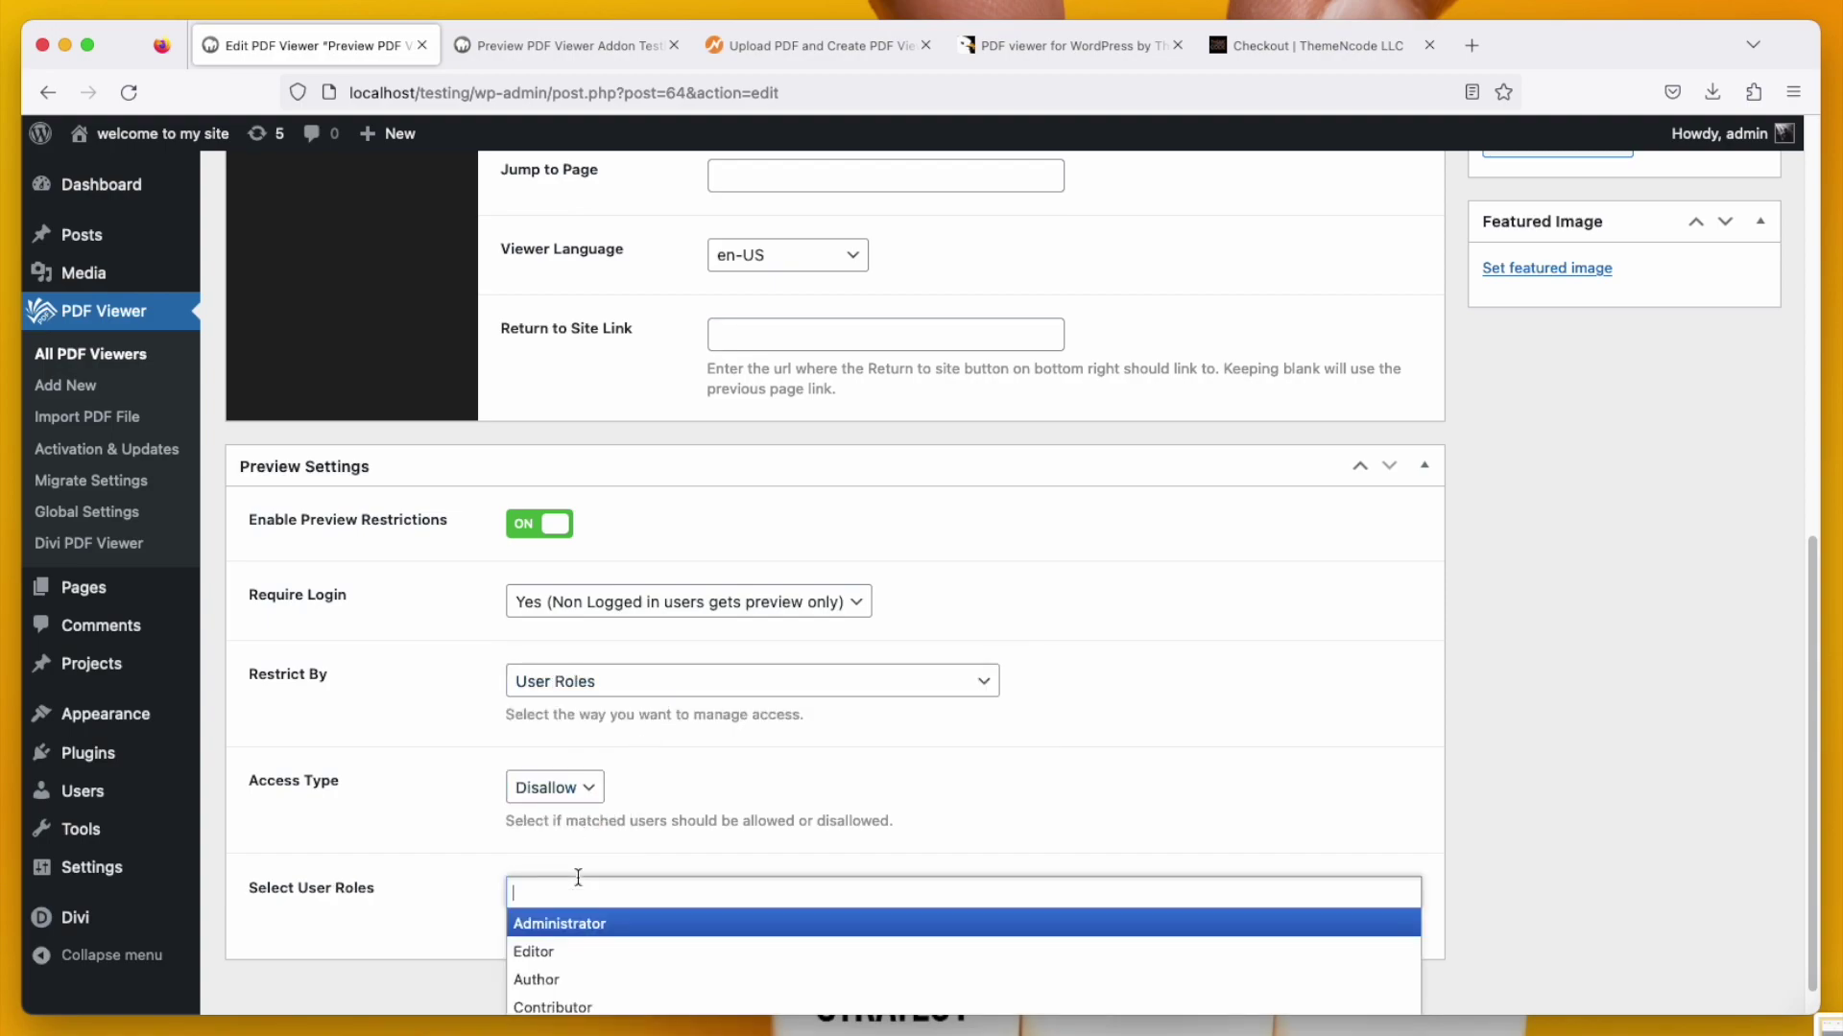
pyautogui.scroll(-1, 441, 842)
pyautogui.click(519, 991)
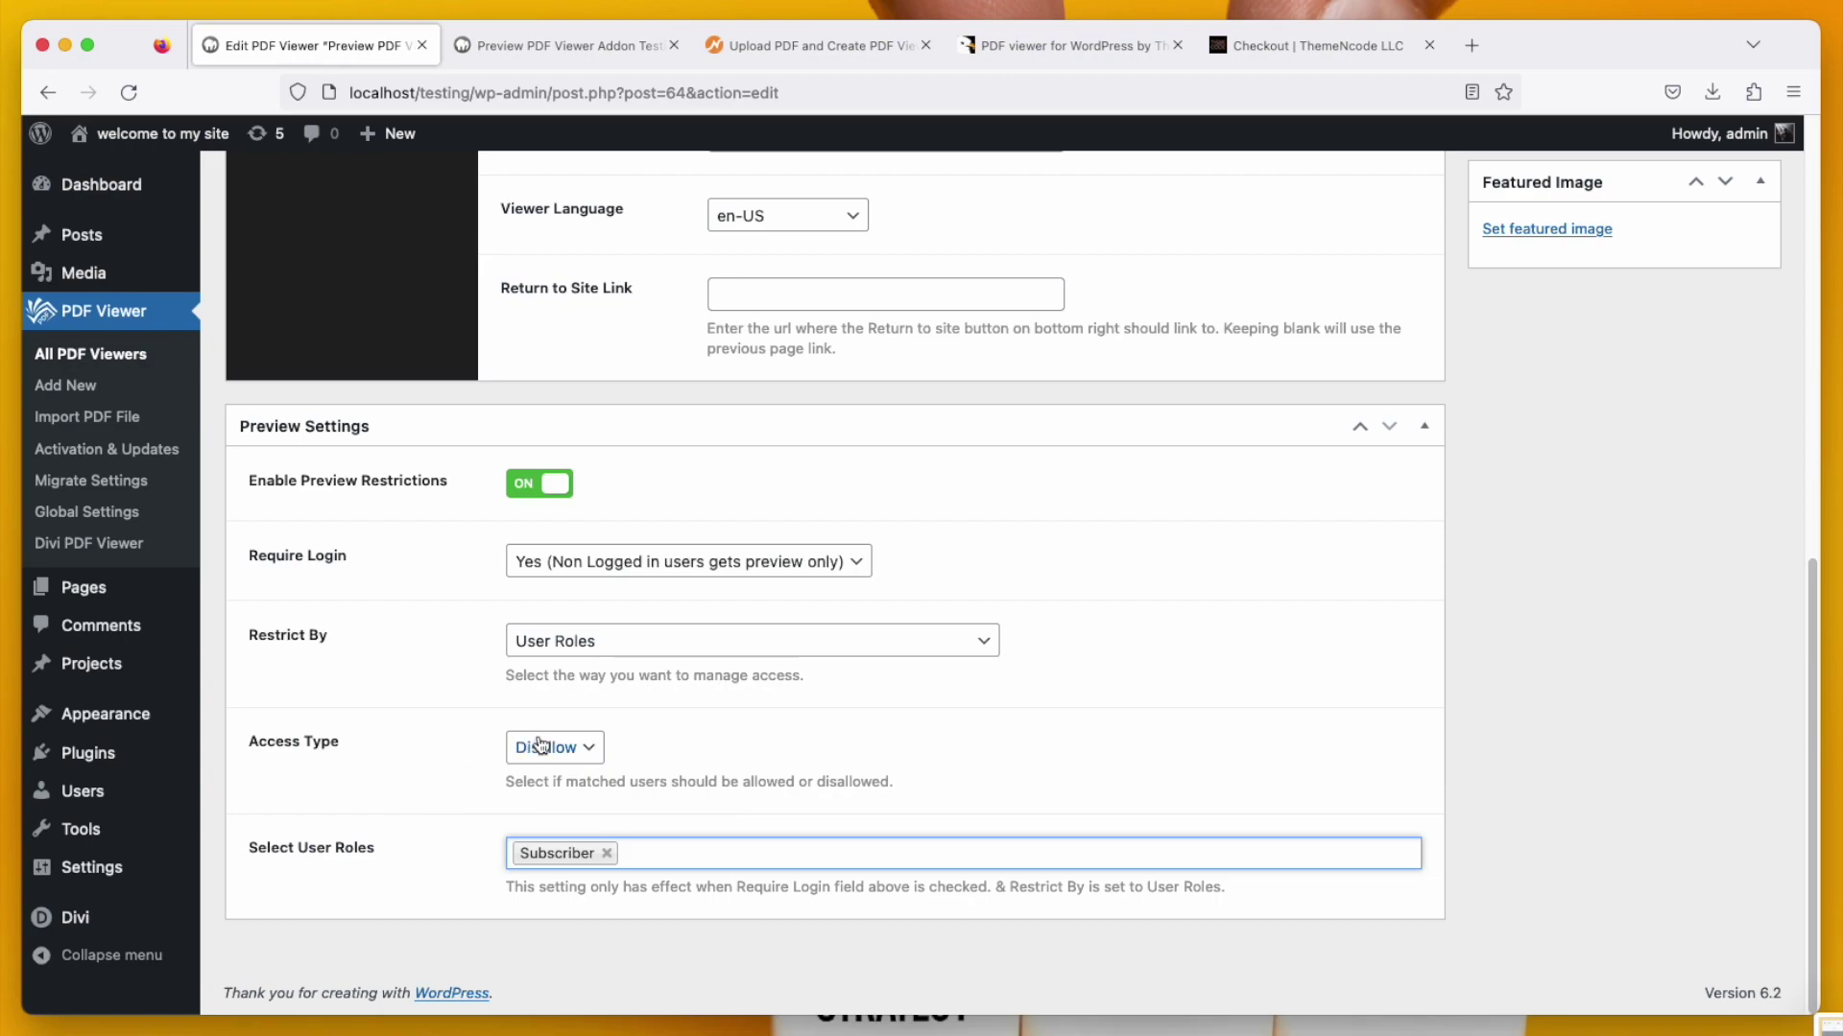
# - Set the access type to Allow and replace the Subscriber role with Administrator in the selected user roles
pyautogui.click(630, 647)
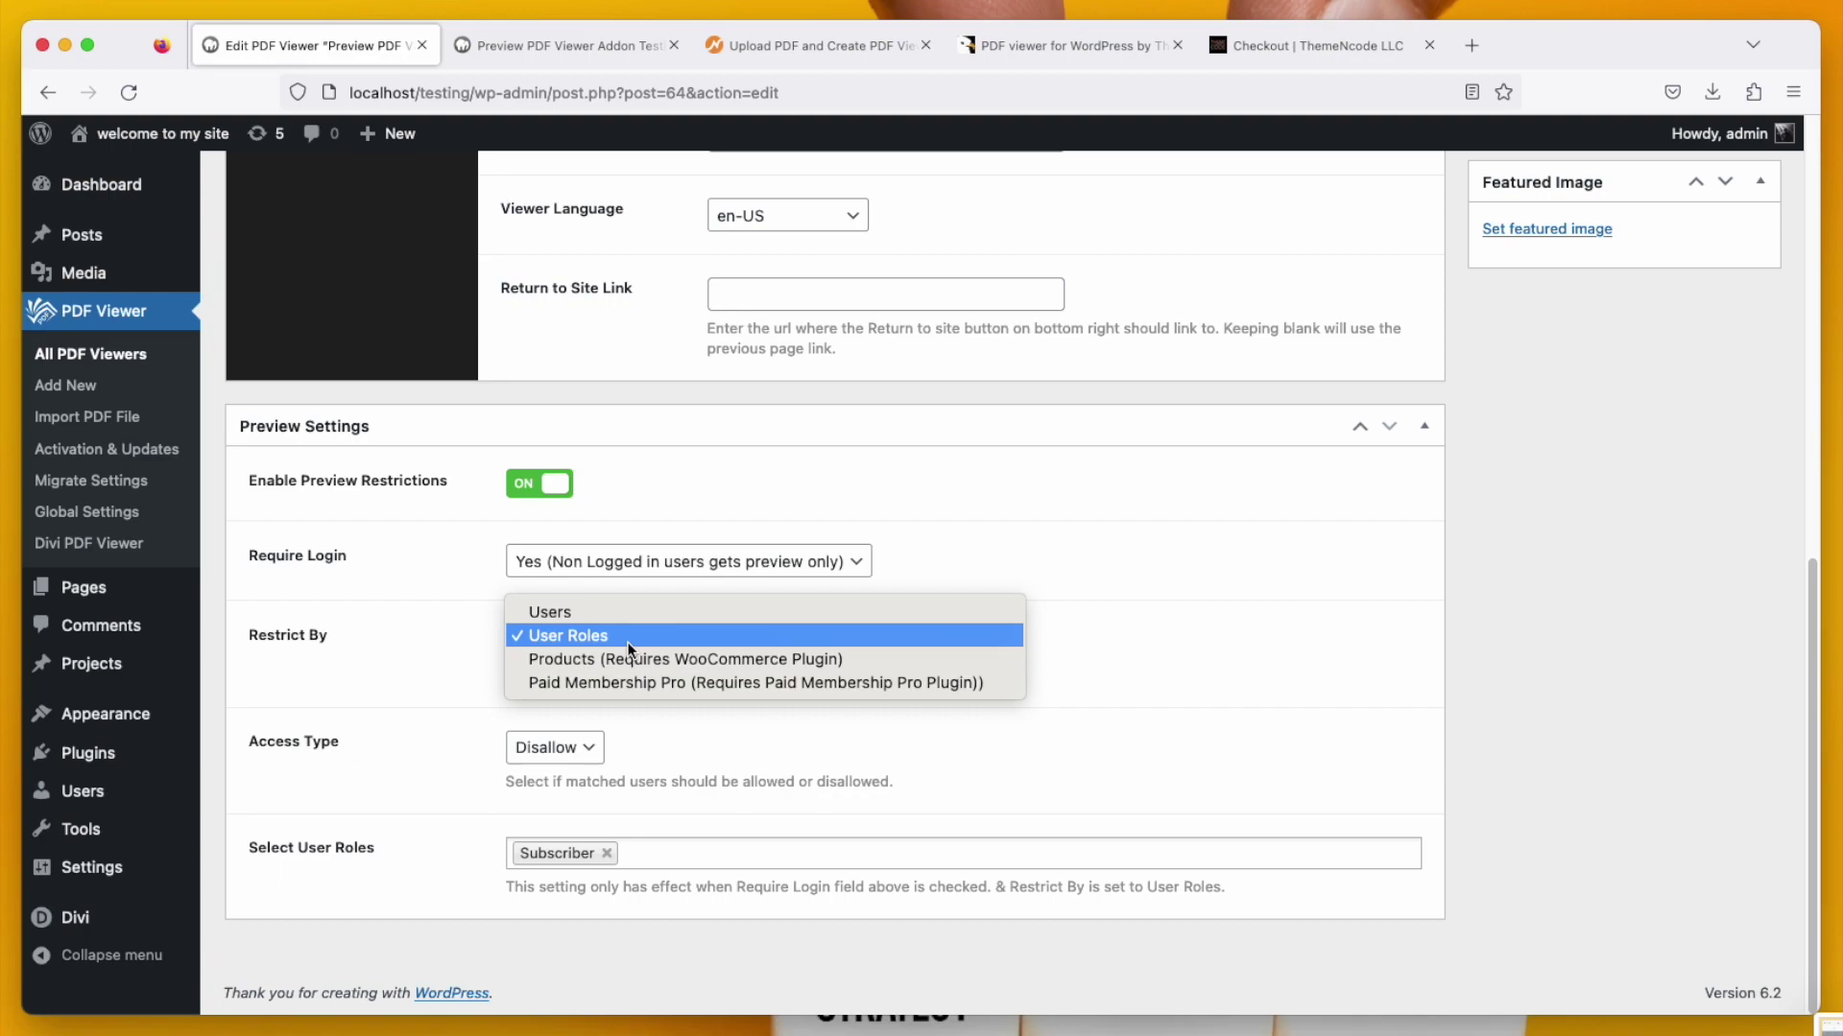
pyautogui.click(628, 643)
pyautogui.click(566, 749)
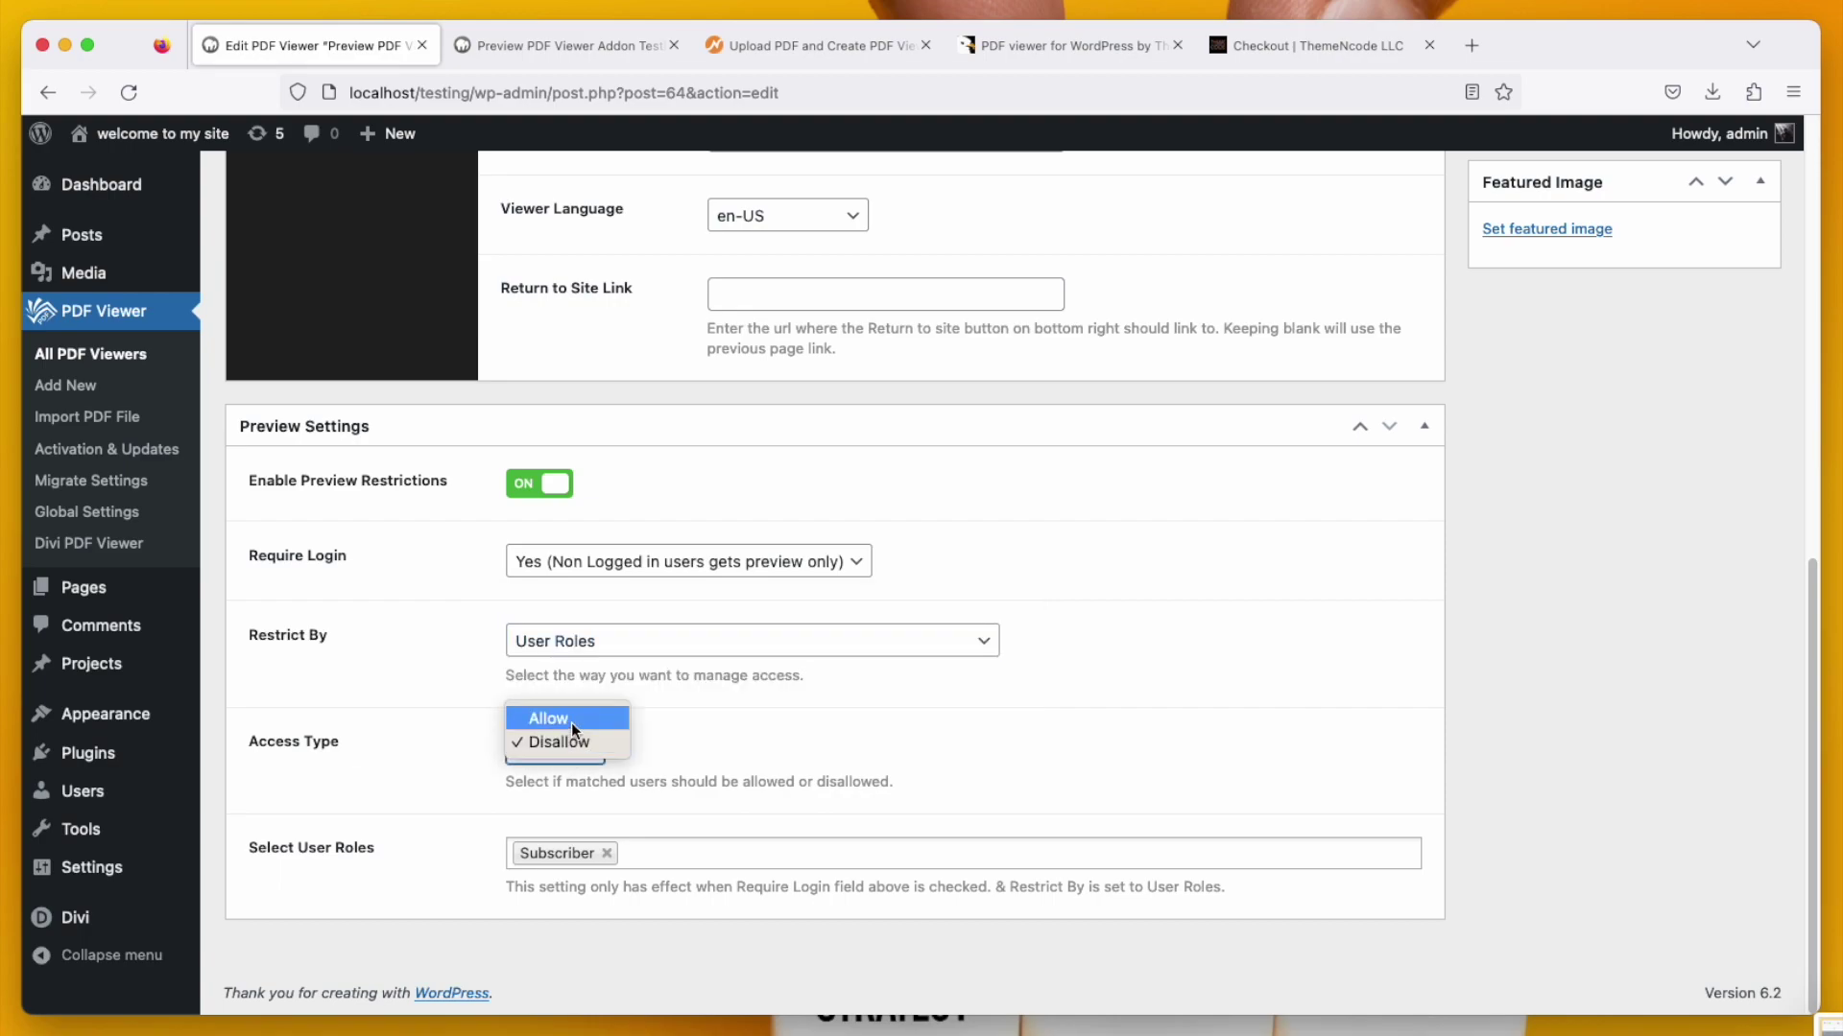
pyautogui.click(570, 718)
pyautogui.click(610, 854)
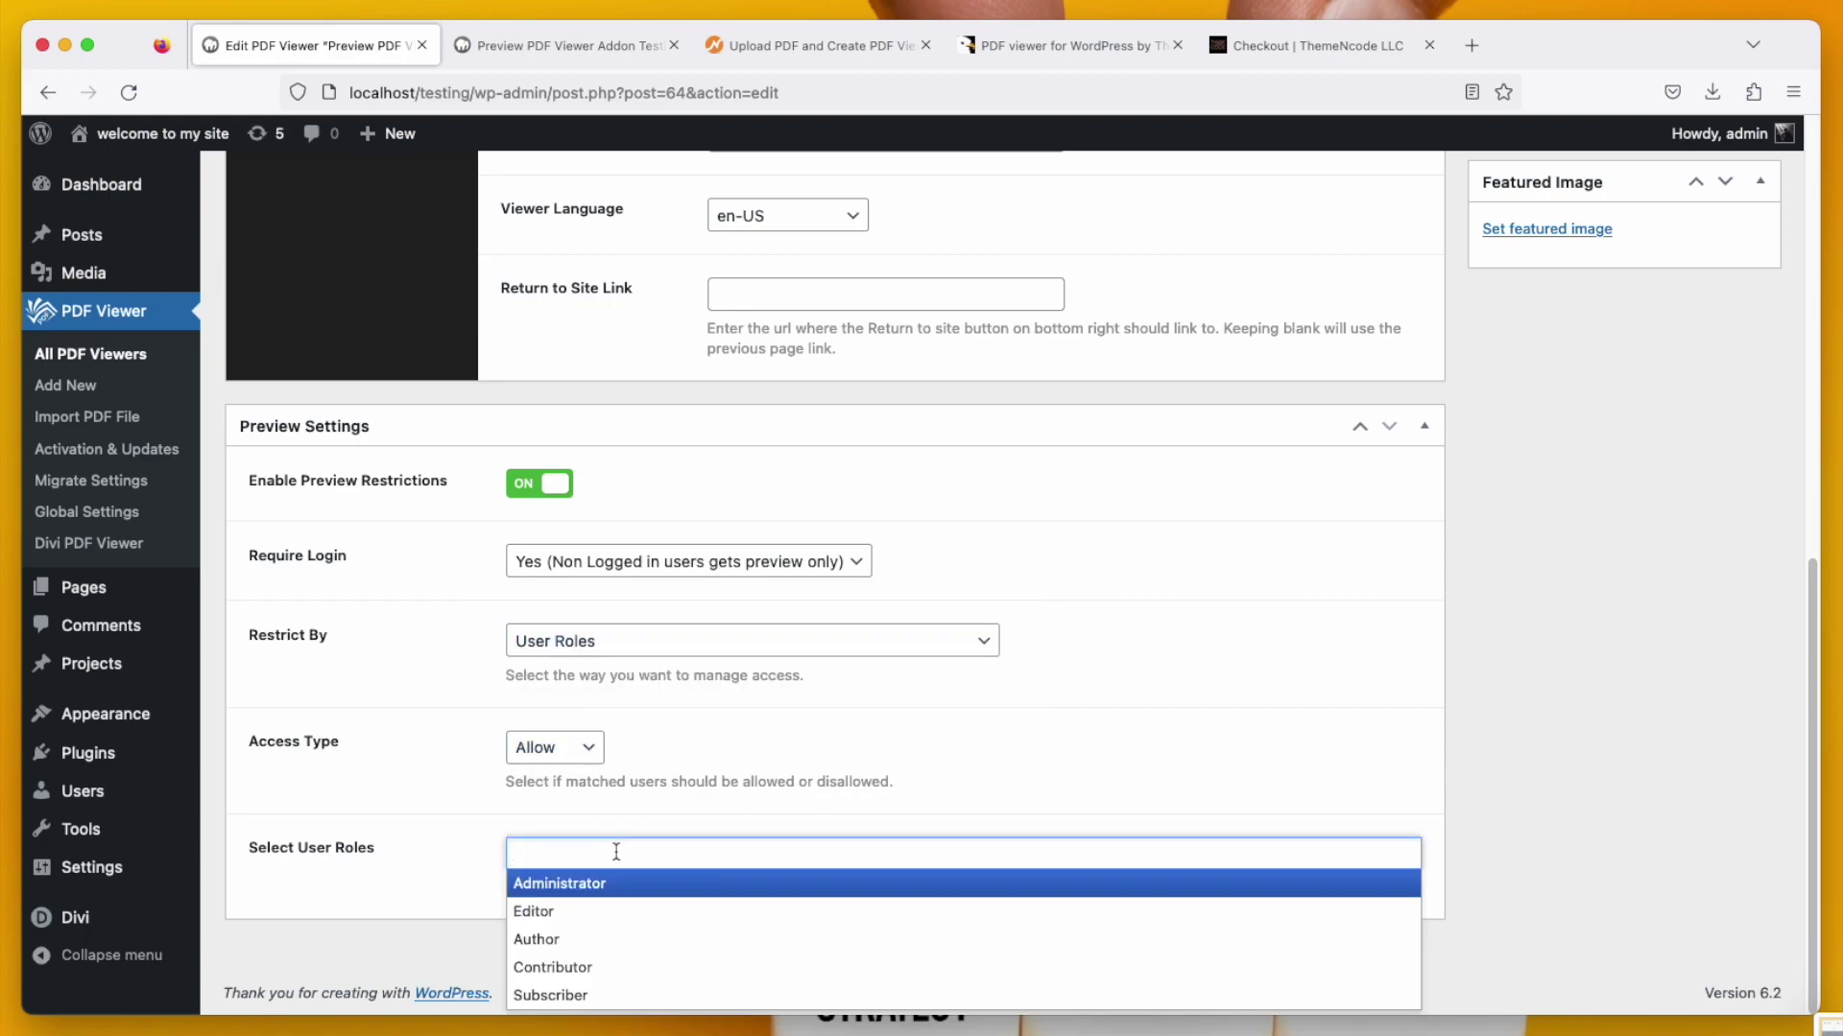
pyautogui.click(621, 881)
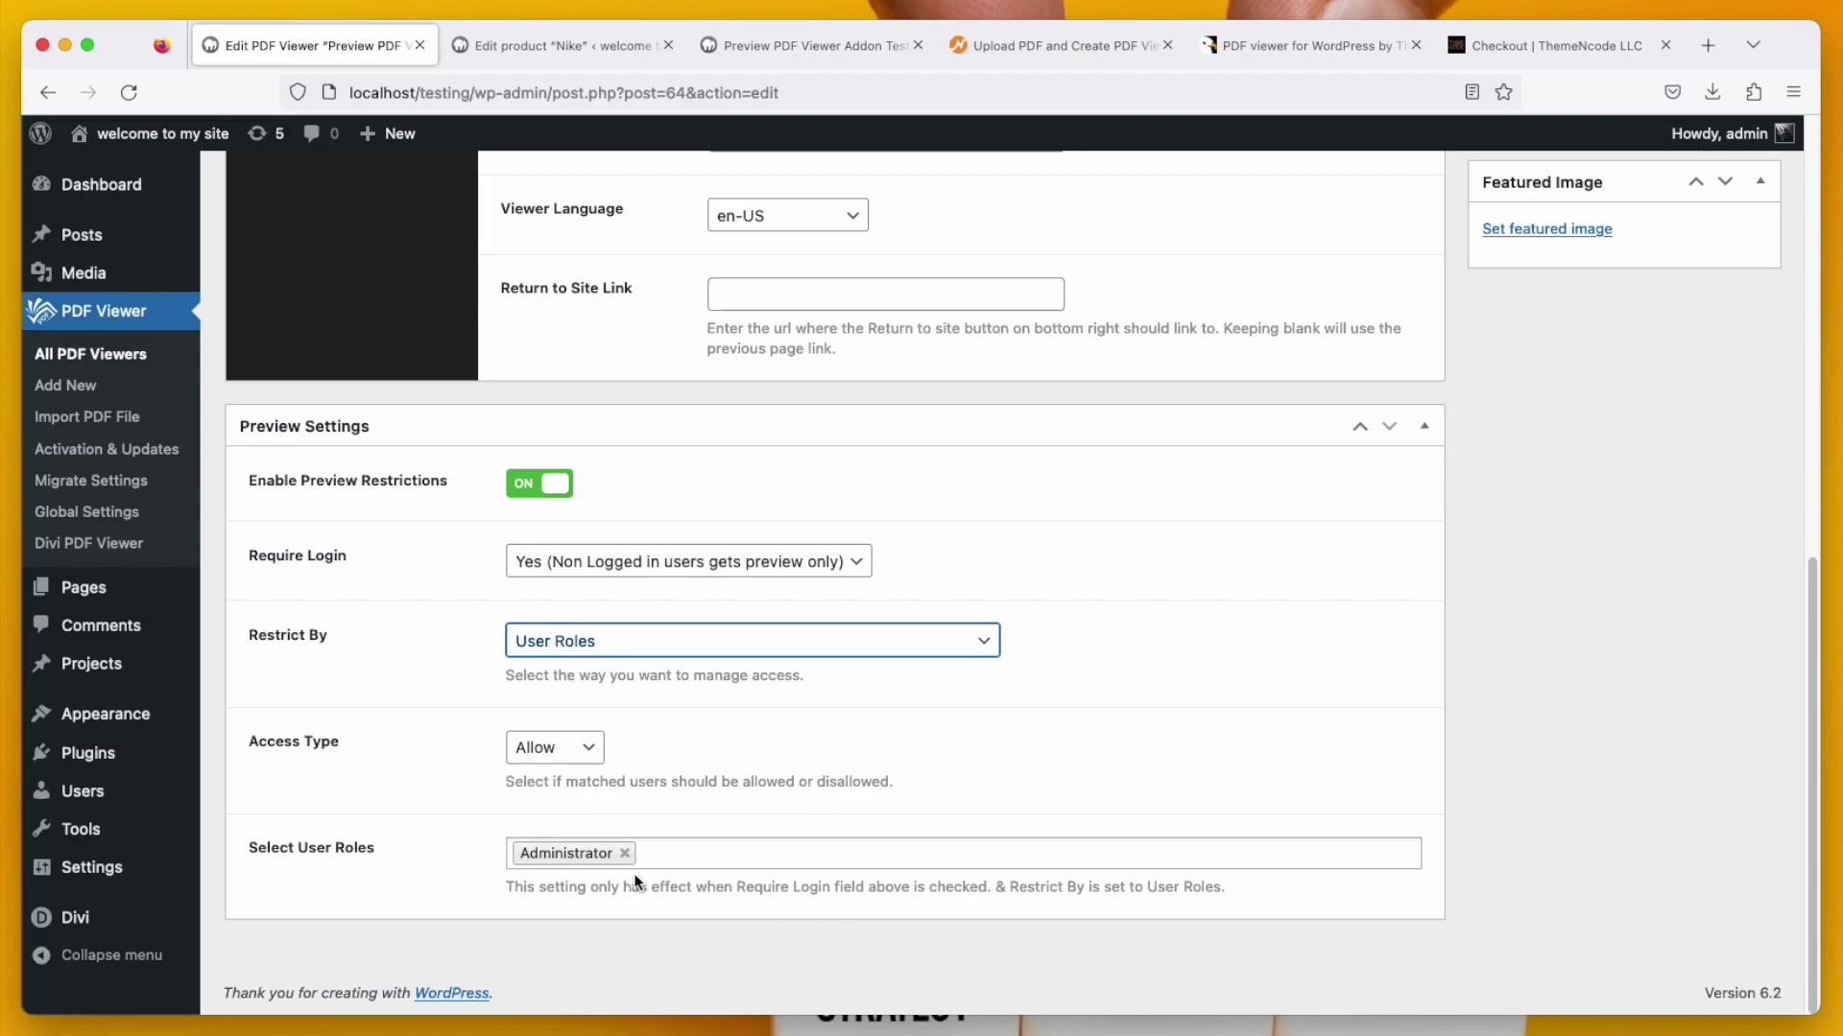
# - Update the PDF viewer post and open its permalink in a new tab
pyautogui.scroll(10, 1248, 664)
pyautogui.click(1717, 712)
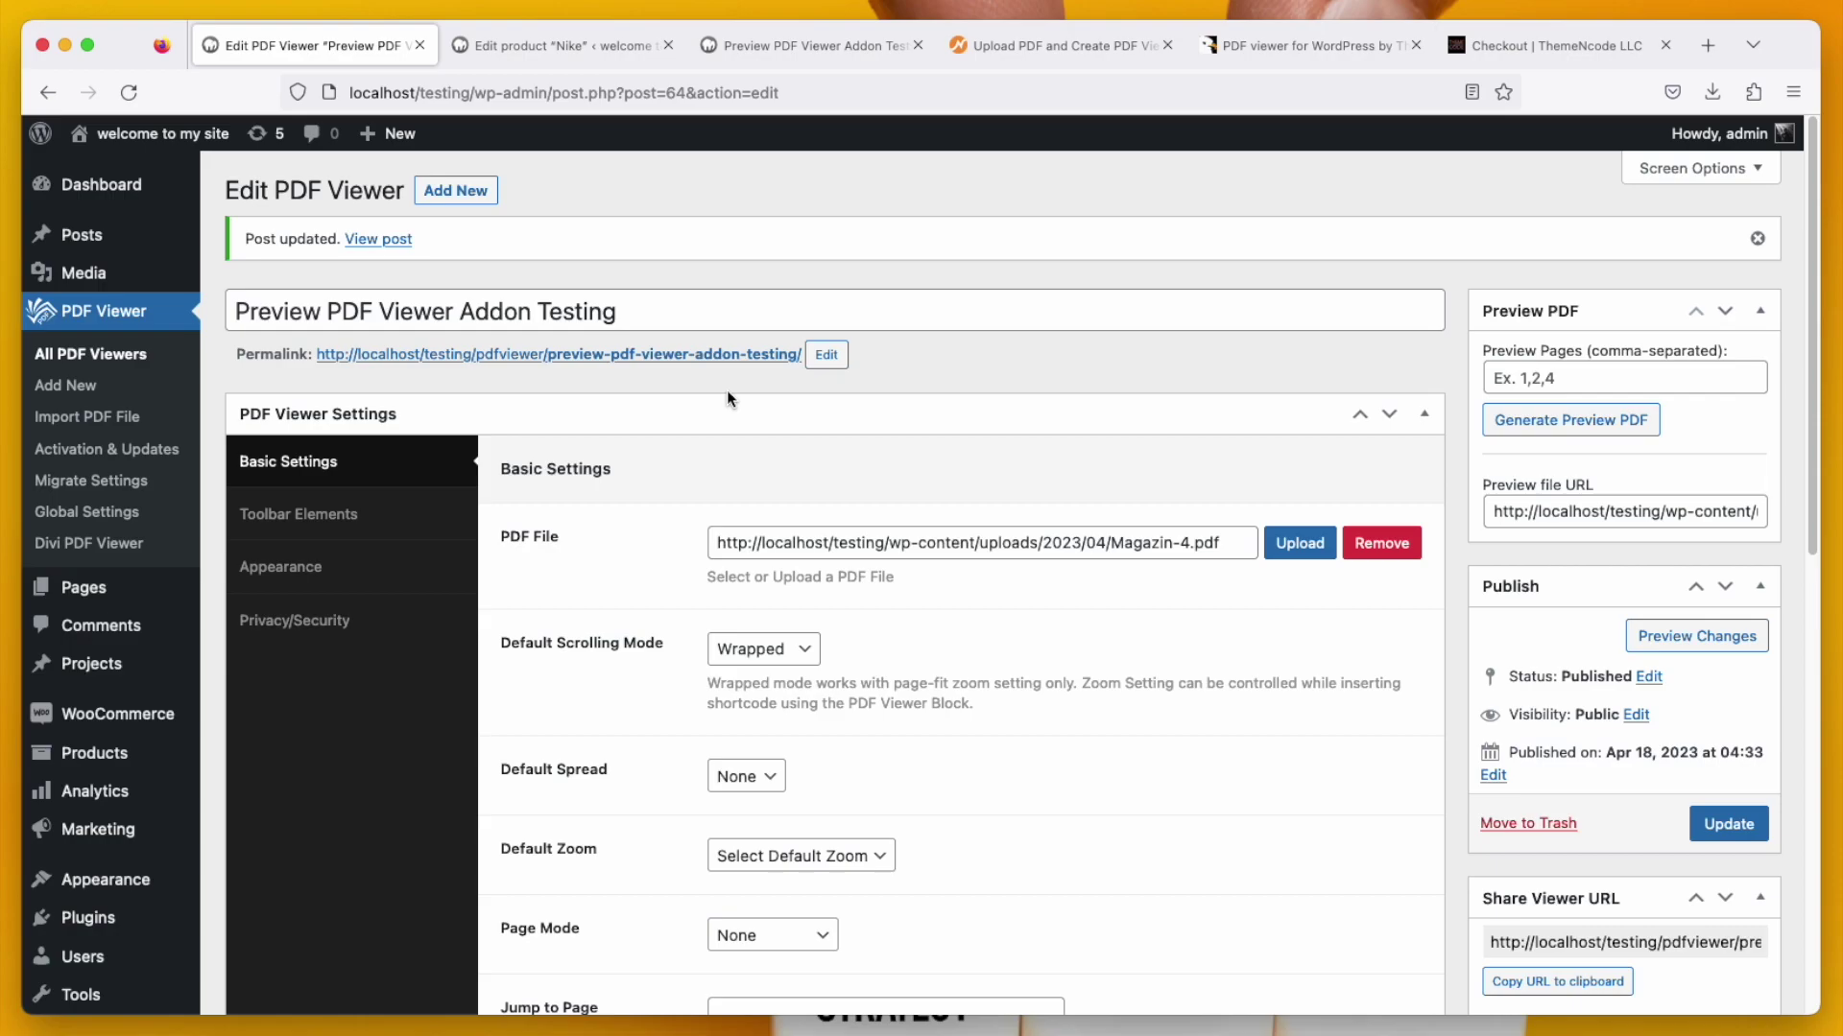
pyautogui.rightClick(718, 357)
pyautogui.click(724, 370)
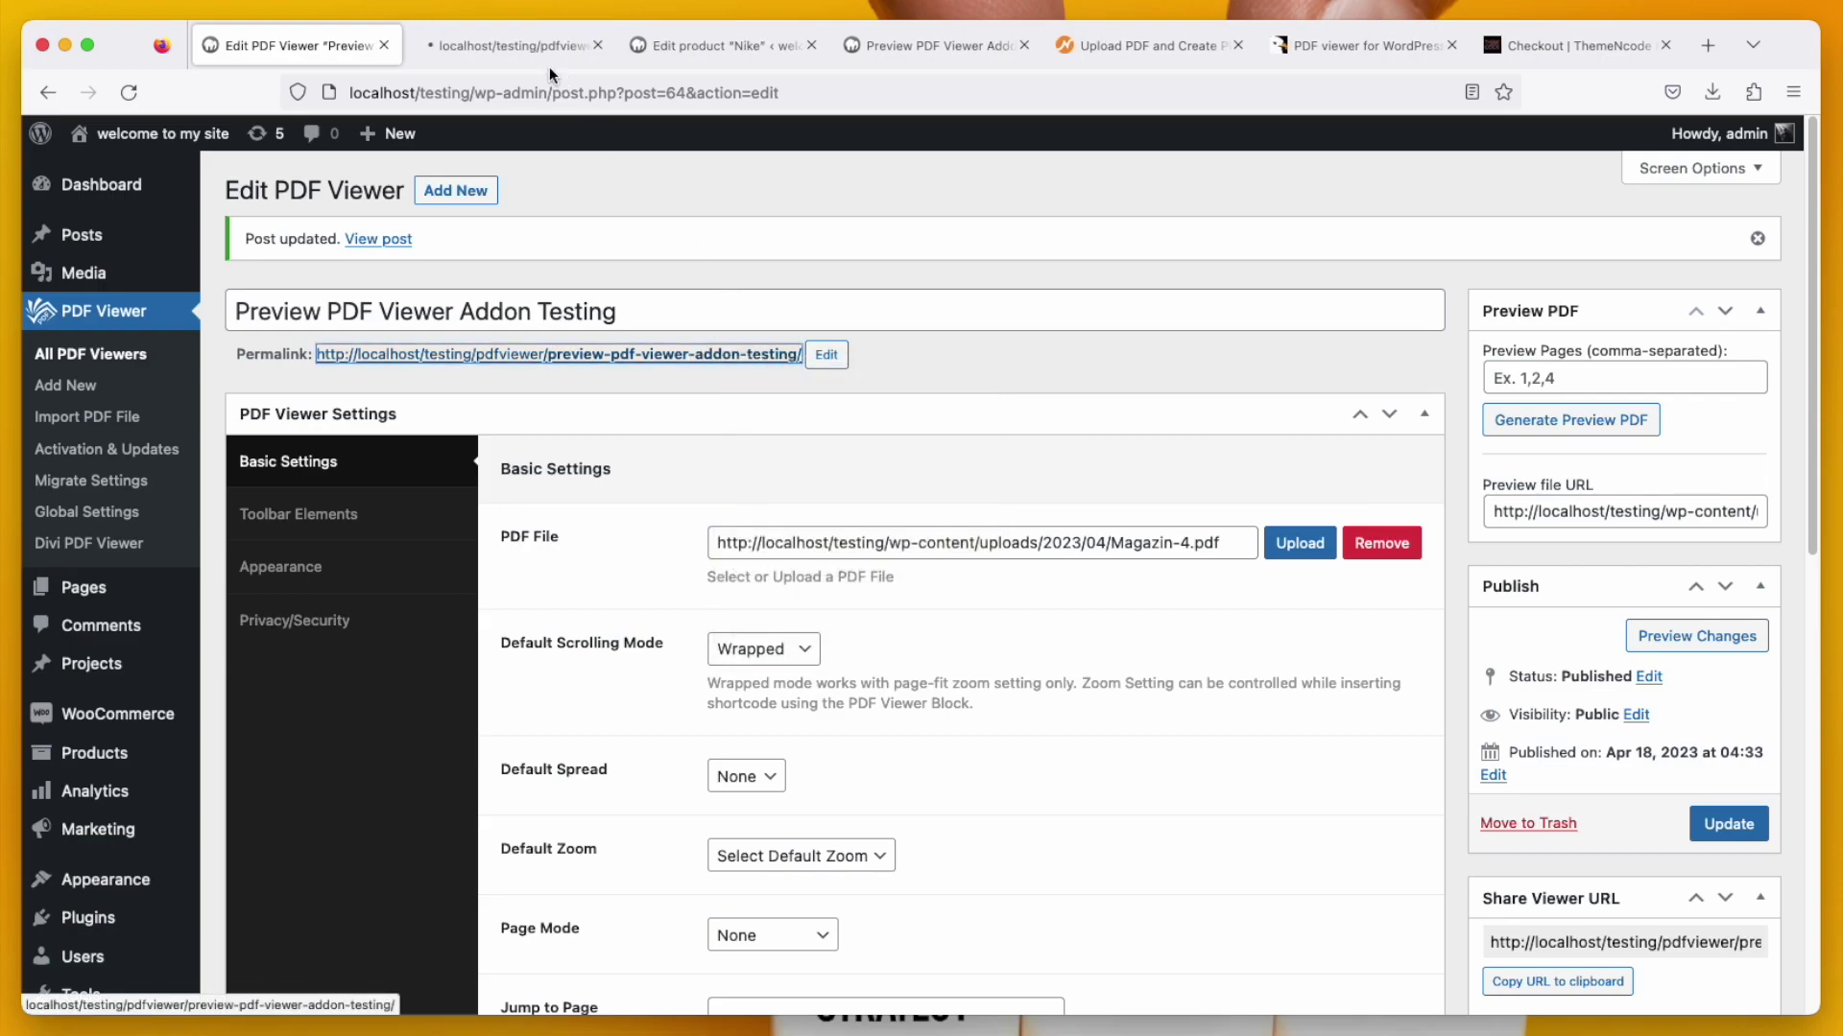
pyautogui.click(546, 61)
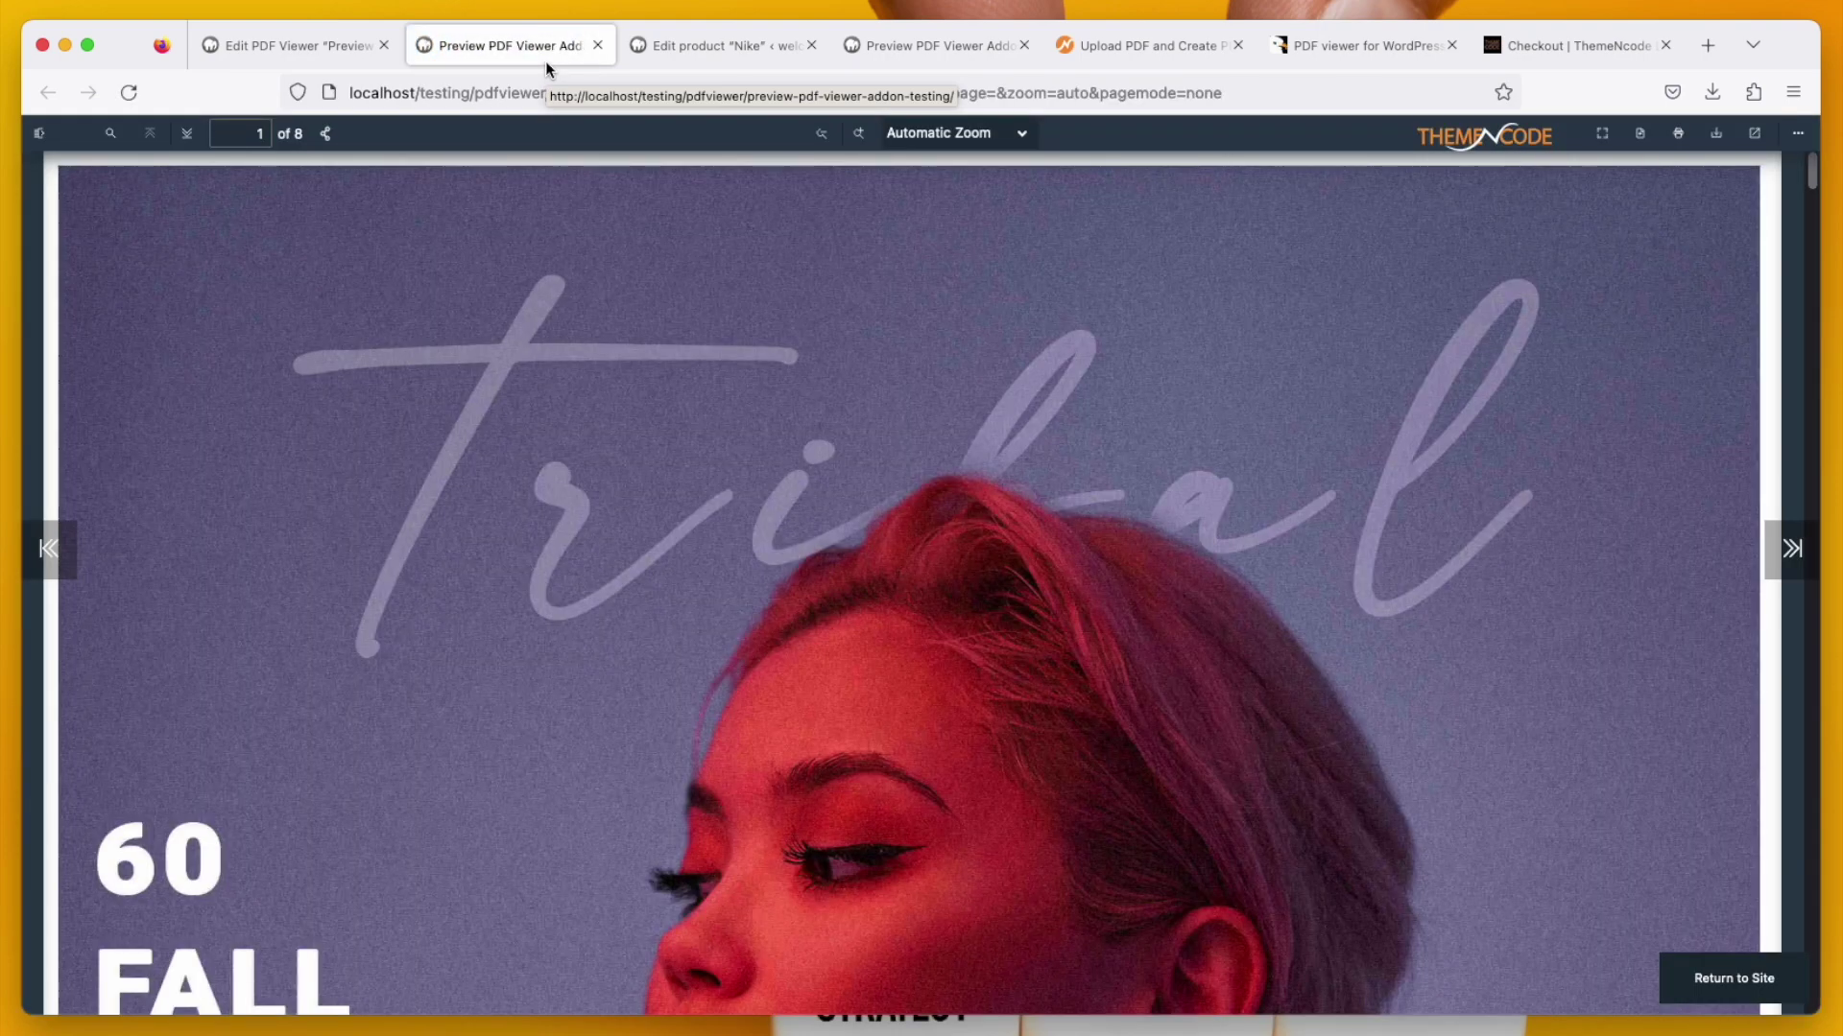
# - Set the PDF viewer's zoom to Page Fit and look through the magazine's pages as the logged-in administrator
pyautogui.click(960, 132)
pyautogui.click(938, 204)
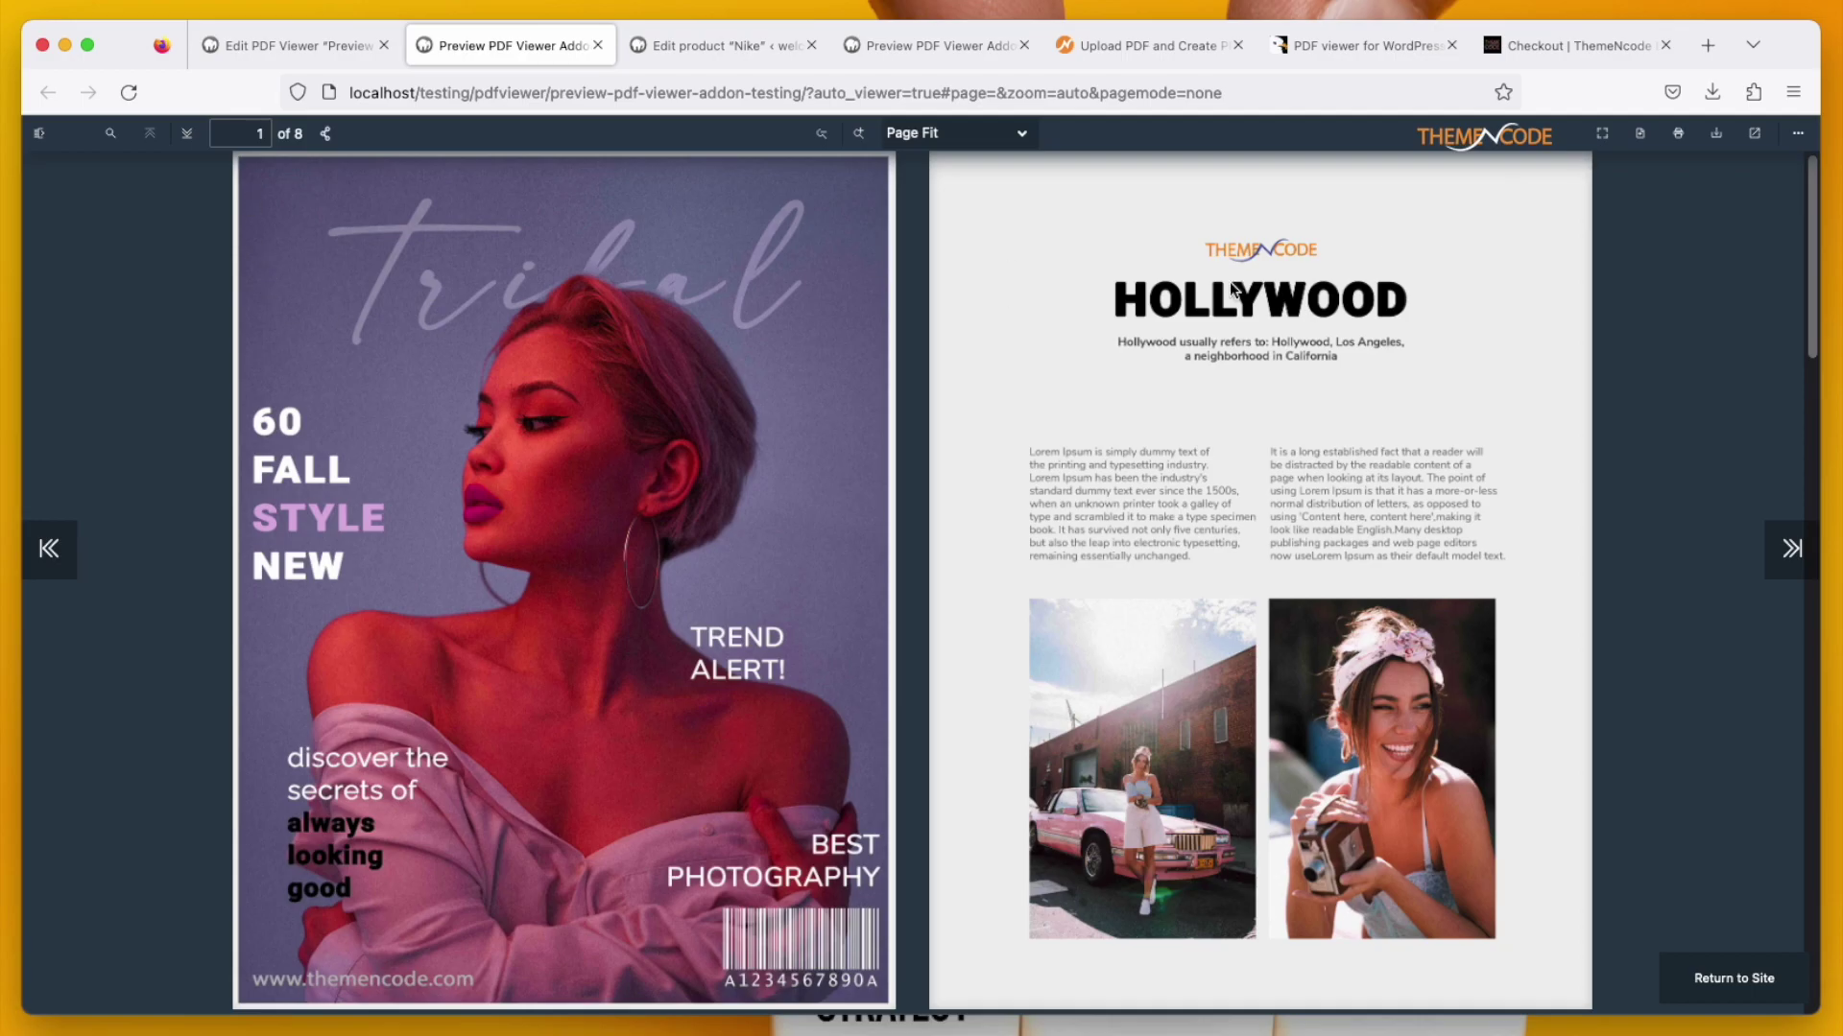
pyautogui.click(1791, 548)
pyautogui.scroll(-10, 1661, 553)
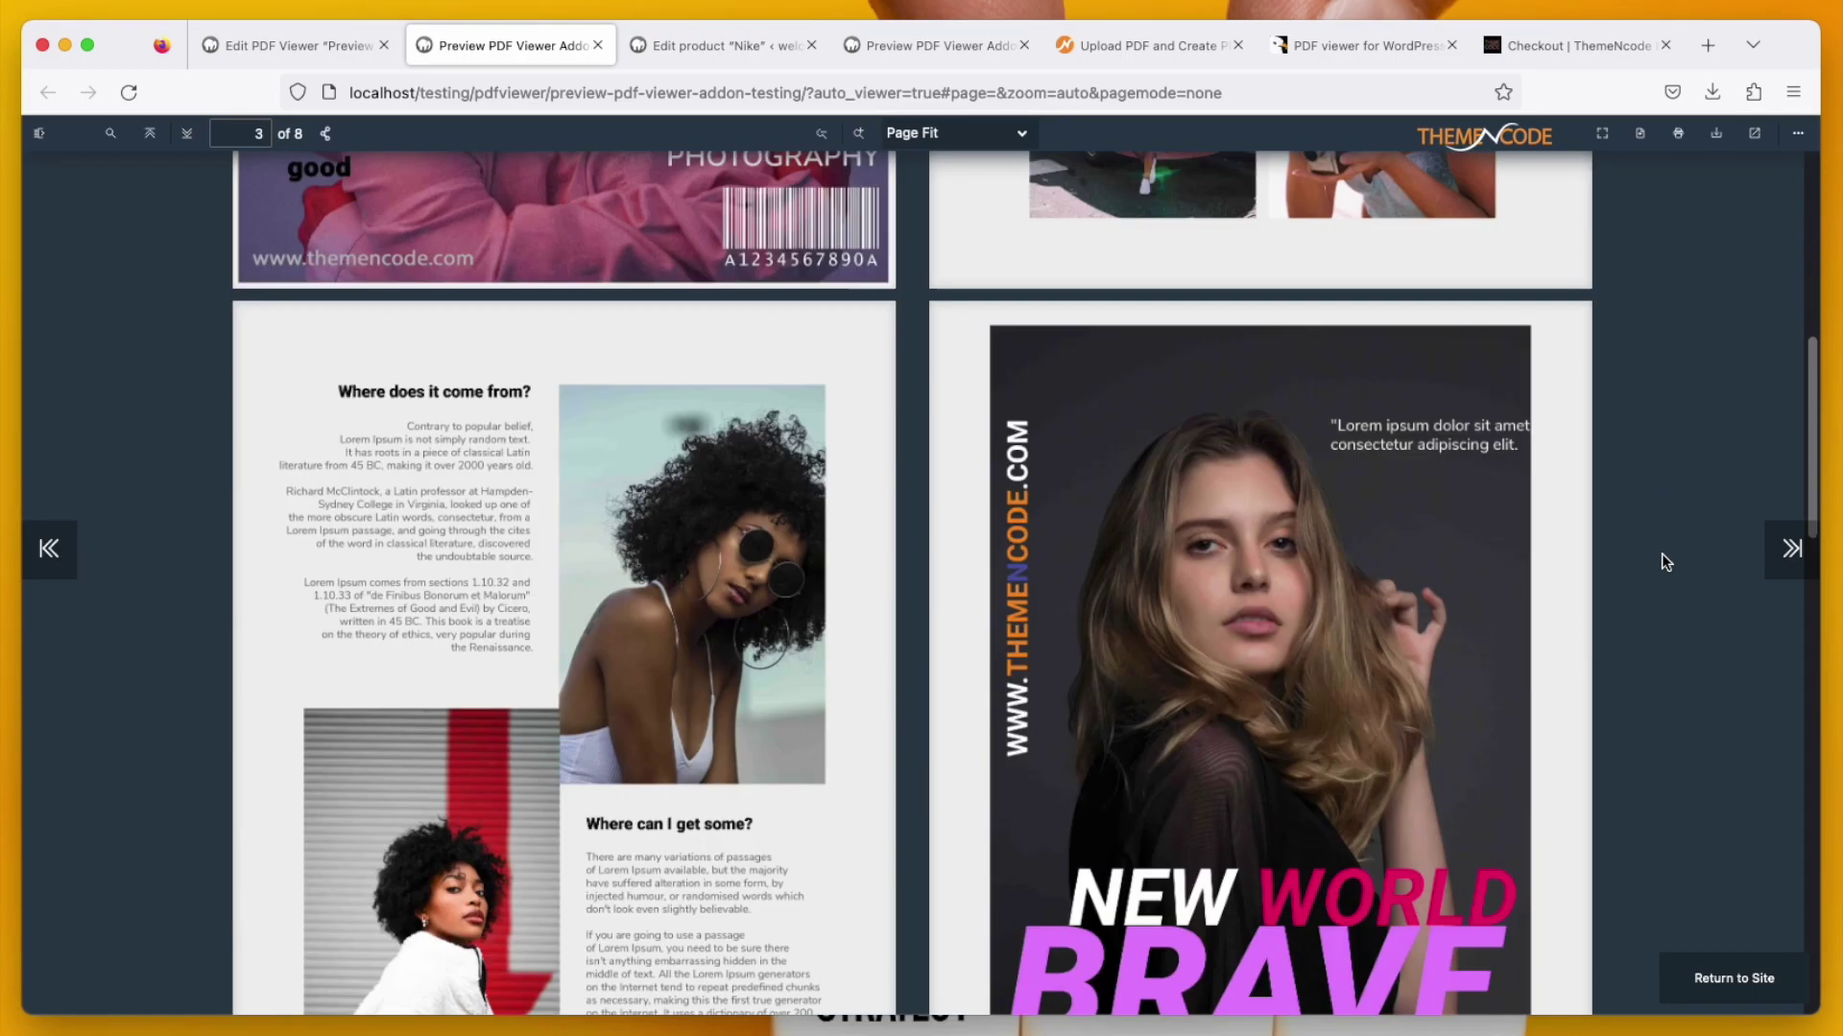
pyautogui.scroll(5, 1661, 553)
pyautogui.scroll(4, 1658, 562)
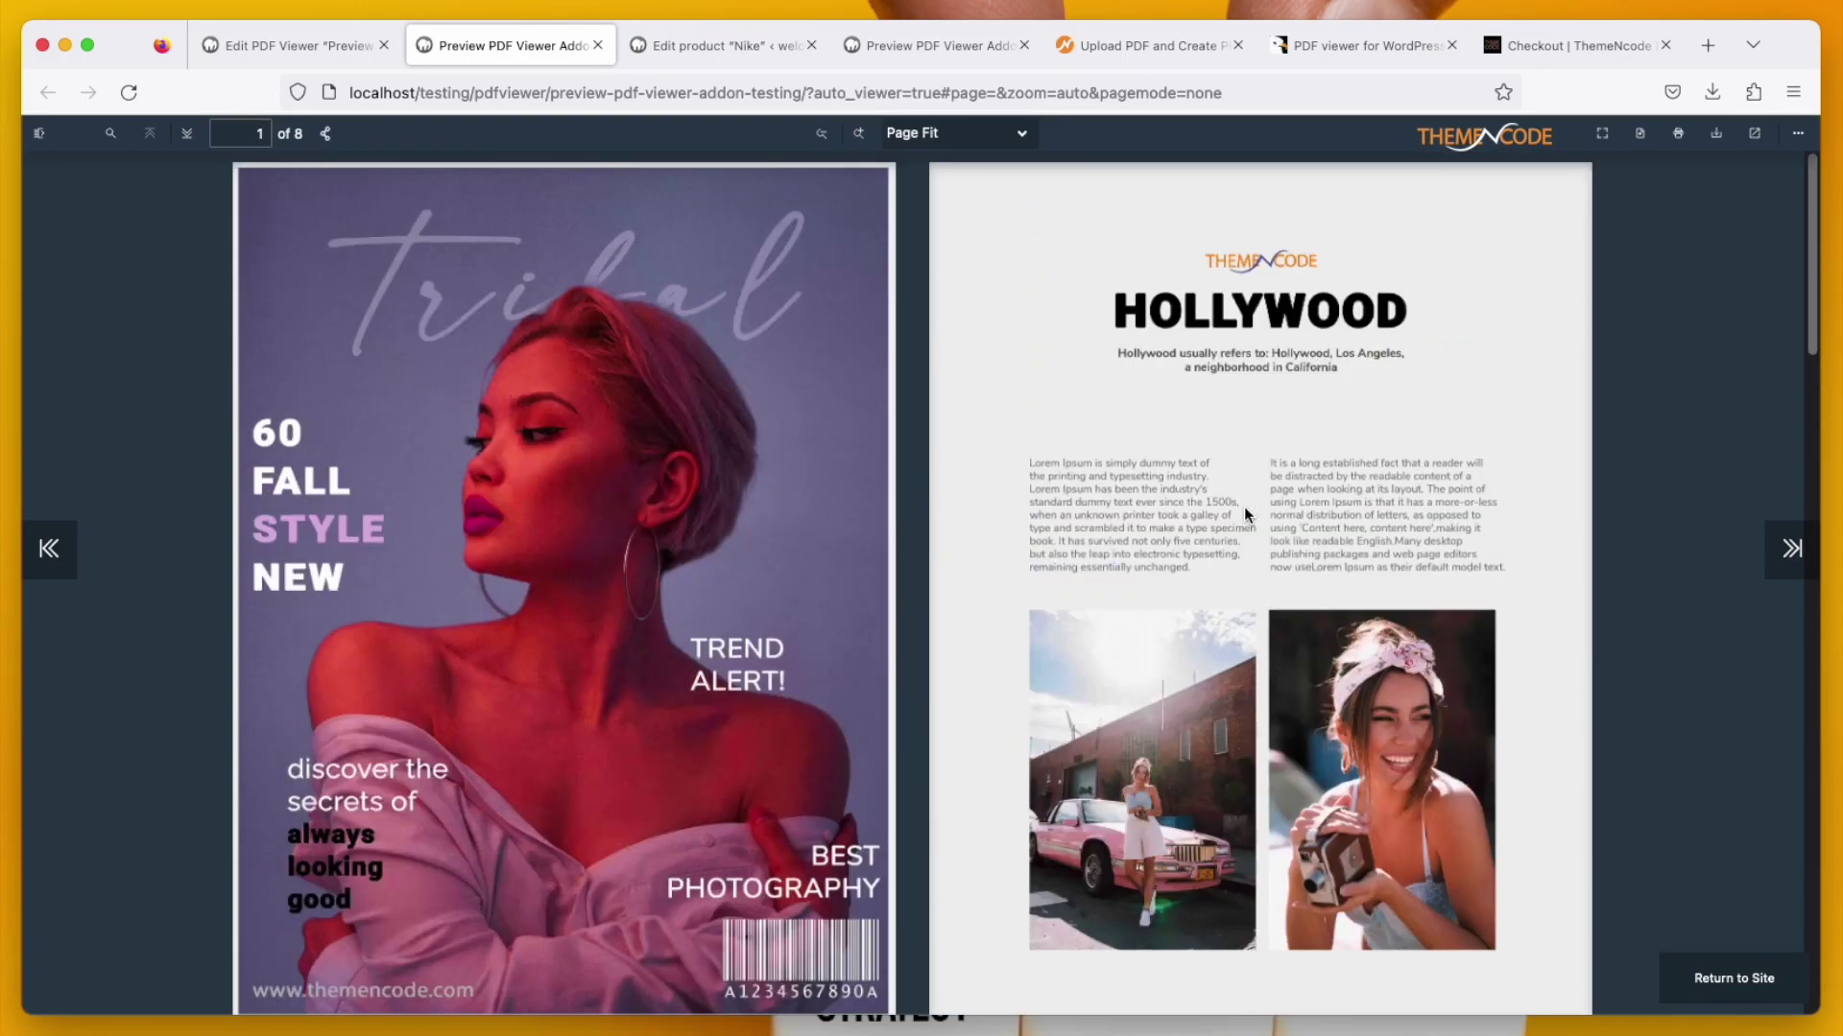
# - Open the PDF viewer's permalink in a private window to check the preview that logged-out visitors get
pyautogui.click(309, 60)
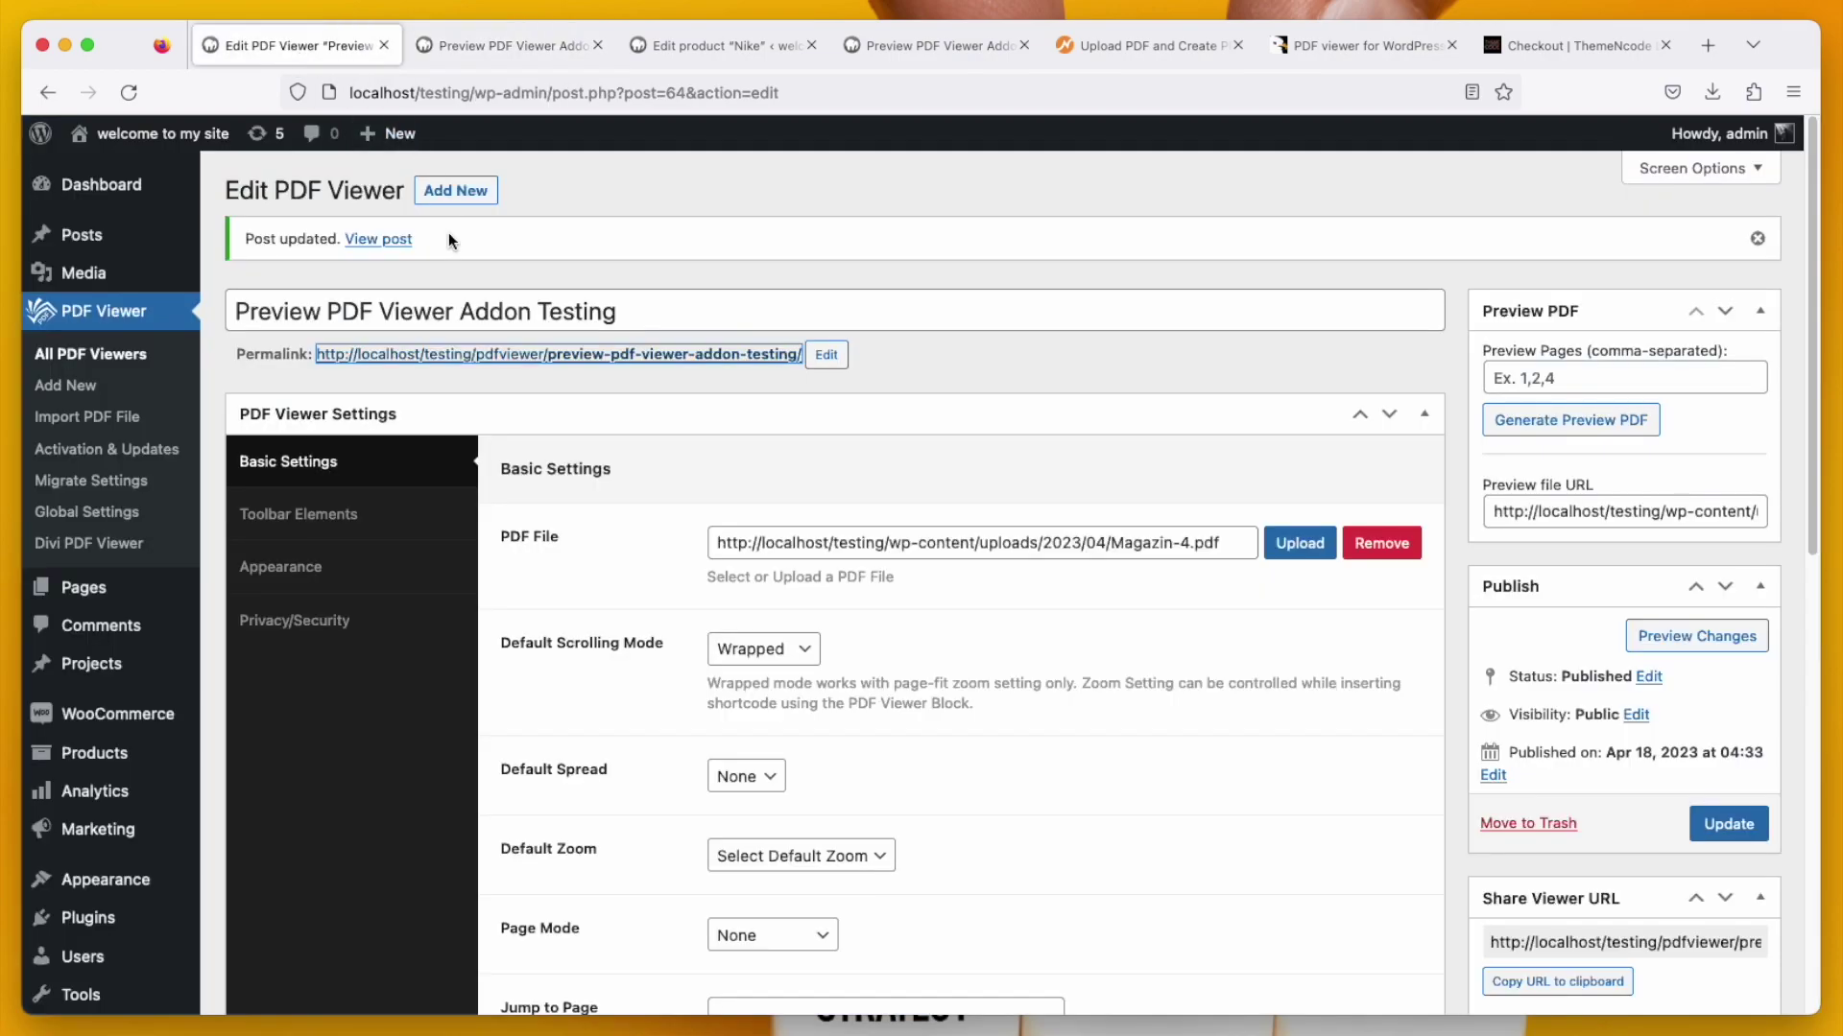
pyautogui.rightClick(508, 354)
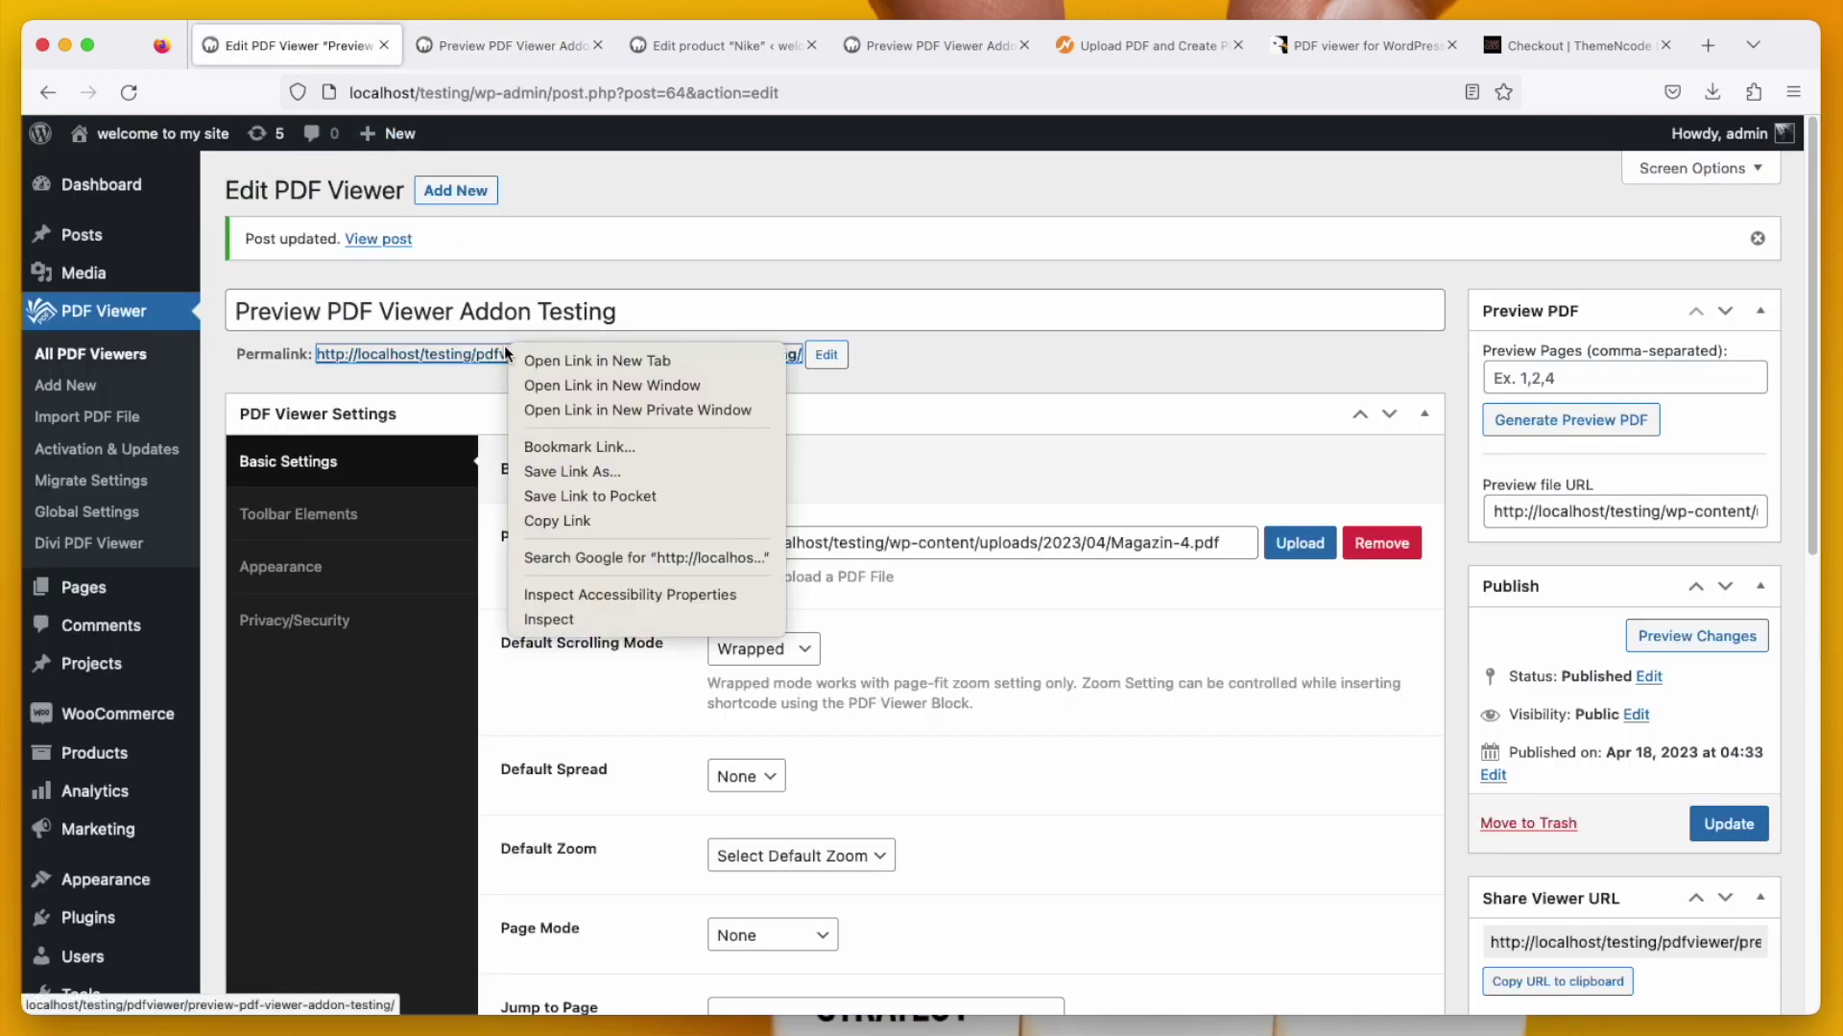
pyautogui.click(584, 411)
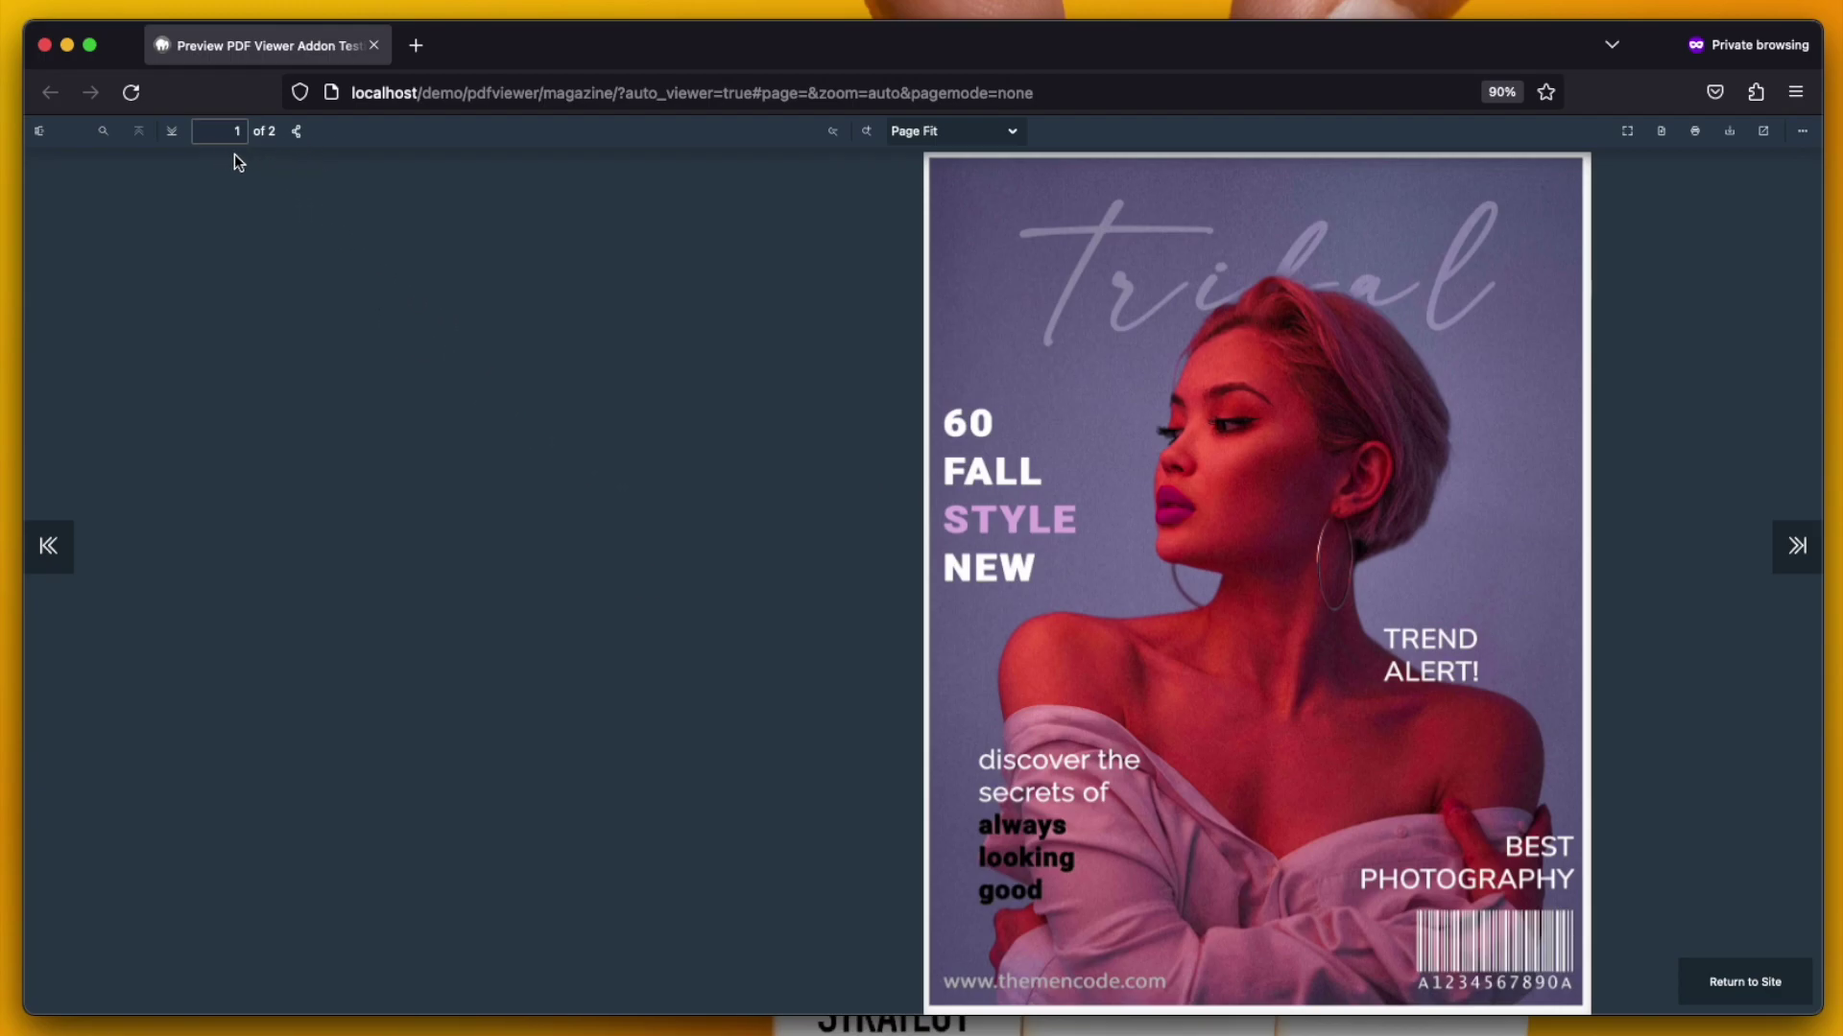
pyautogui.click(1555, 189)
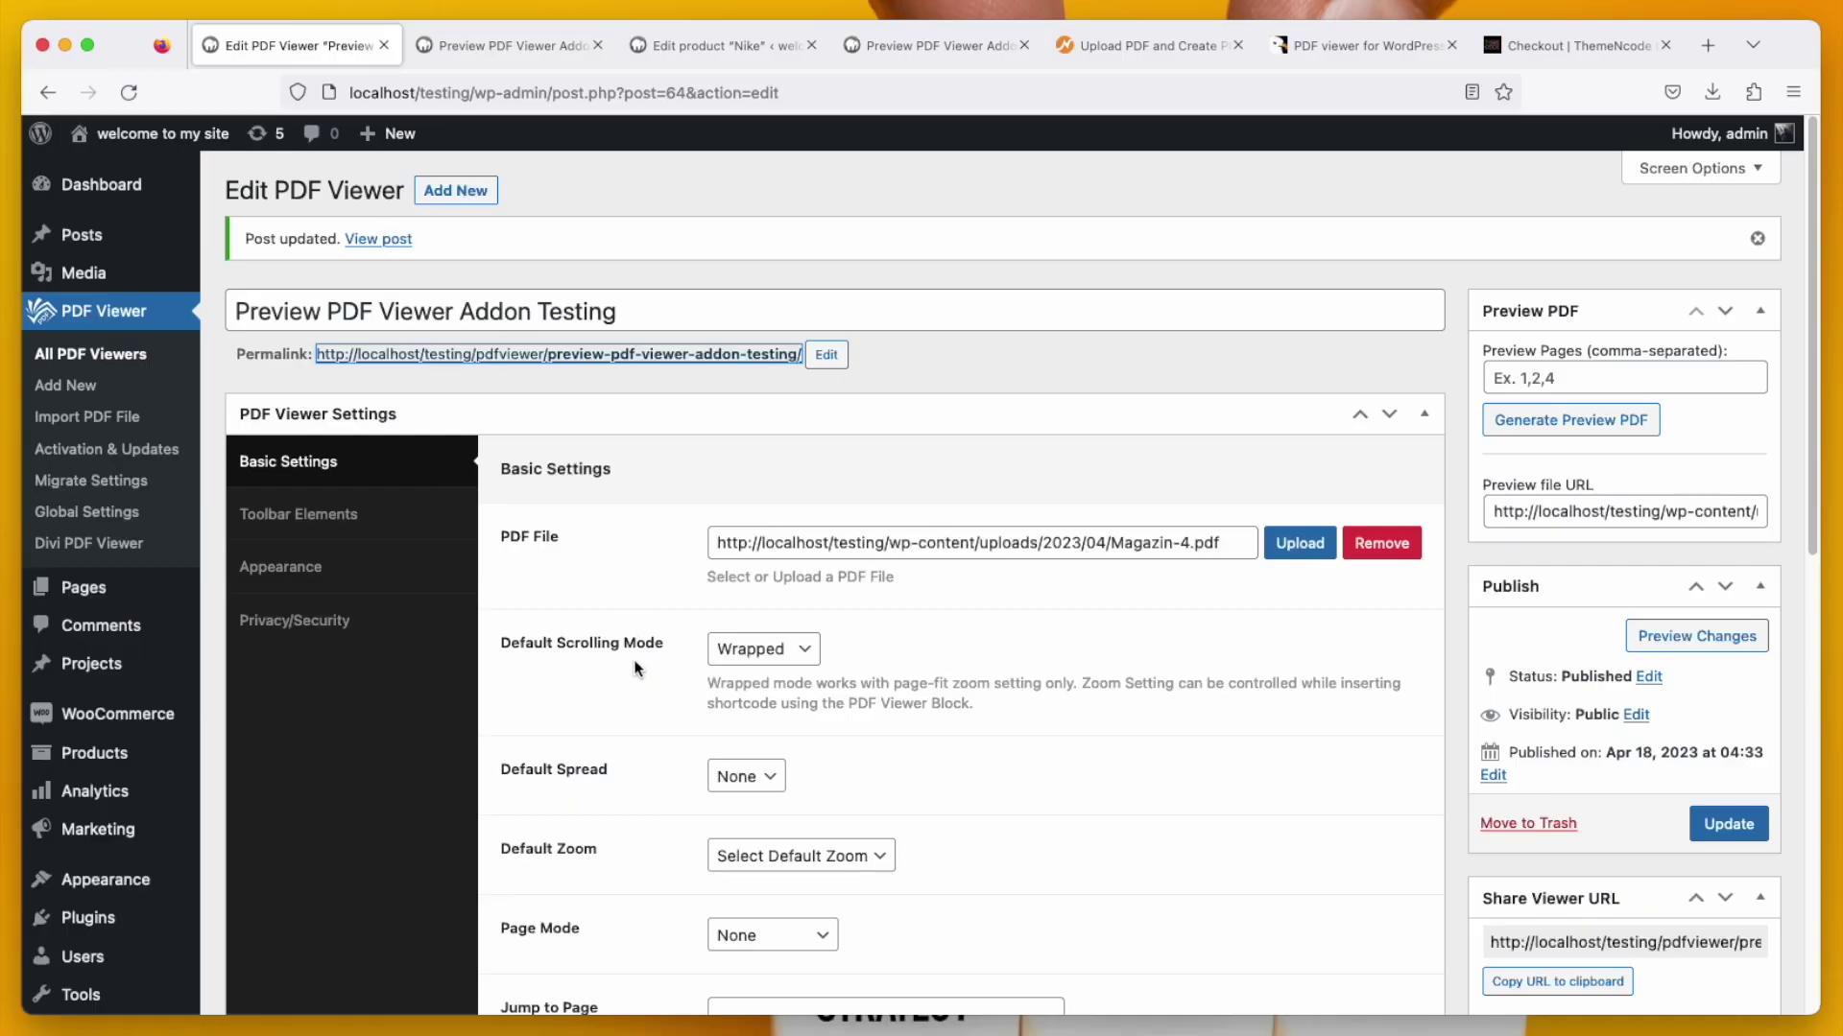
# - Set Restrict By to "Products (Requires WooCommerce Plugin)" and select the Nike product
pyautogui.scroll(-10, 635, 670)
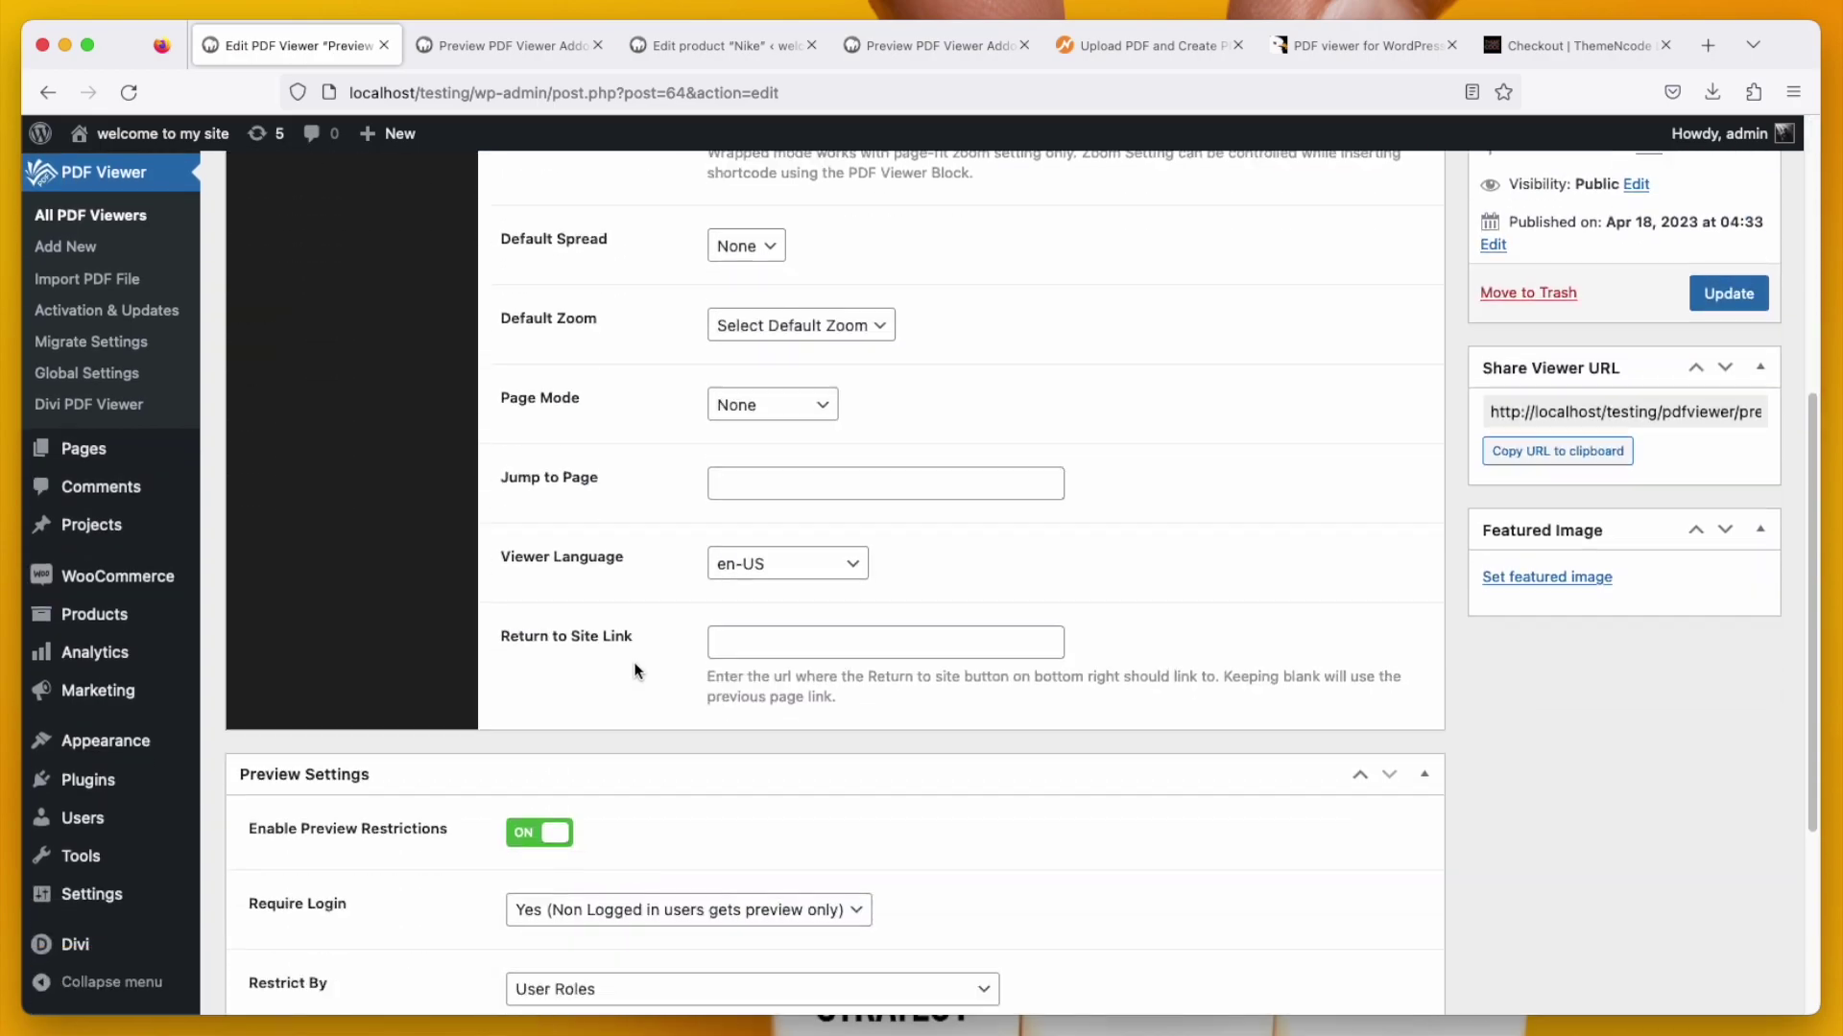
pyautogui.scroll(-3, 633, 670)
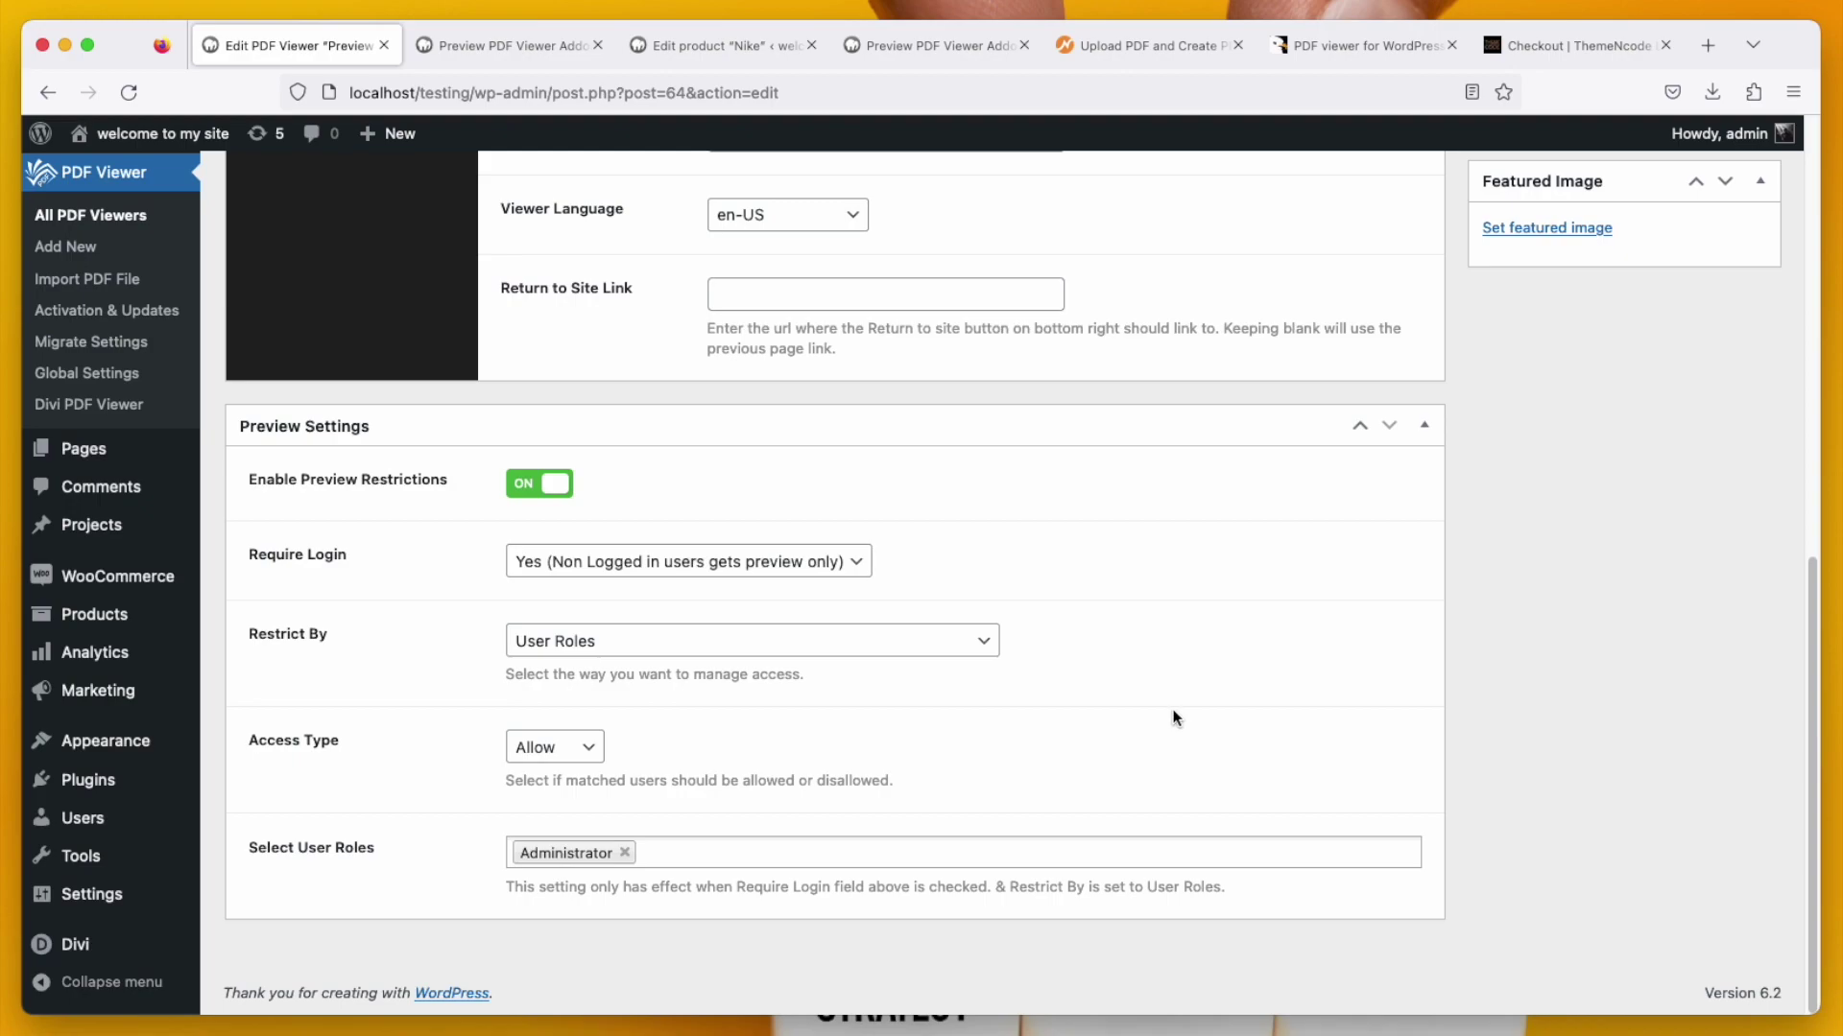
pyautogui.click(952, 642)
pyautogui.click(944, 658)
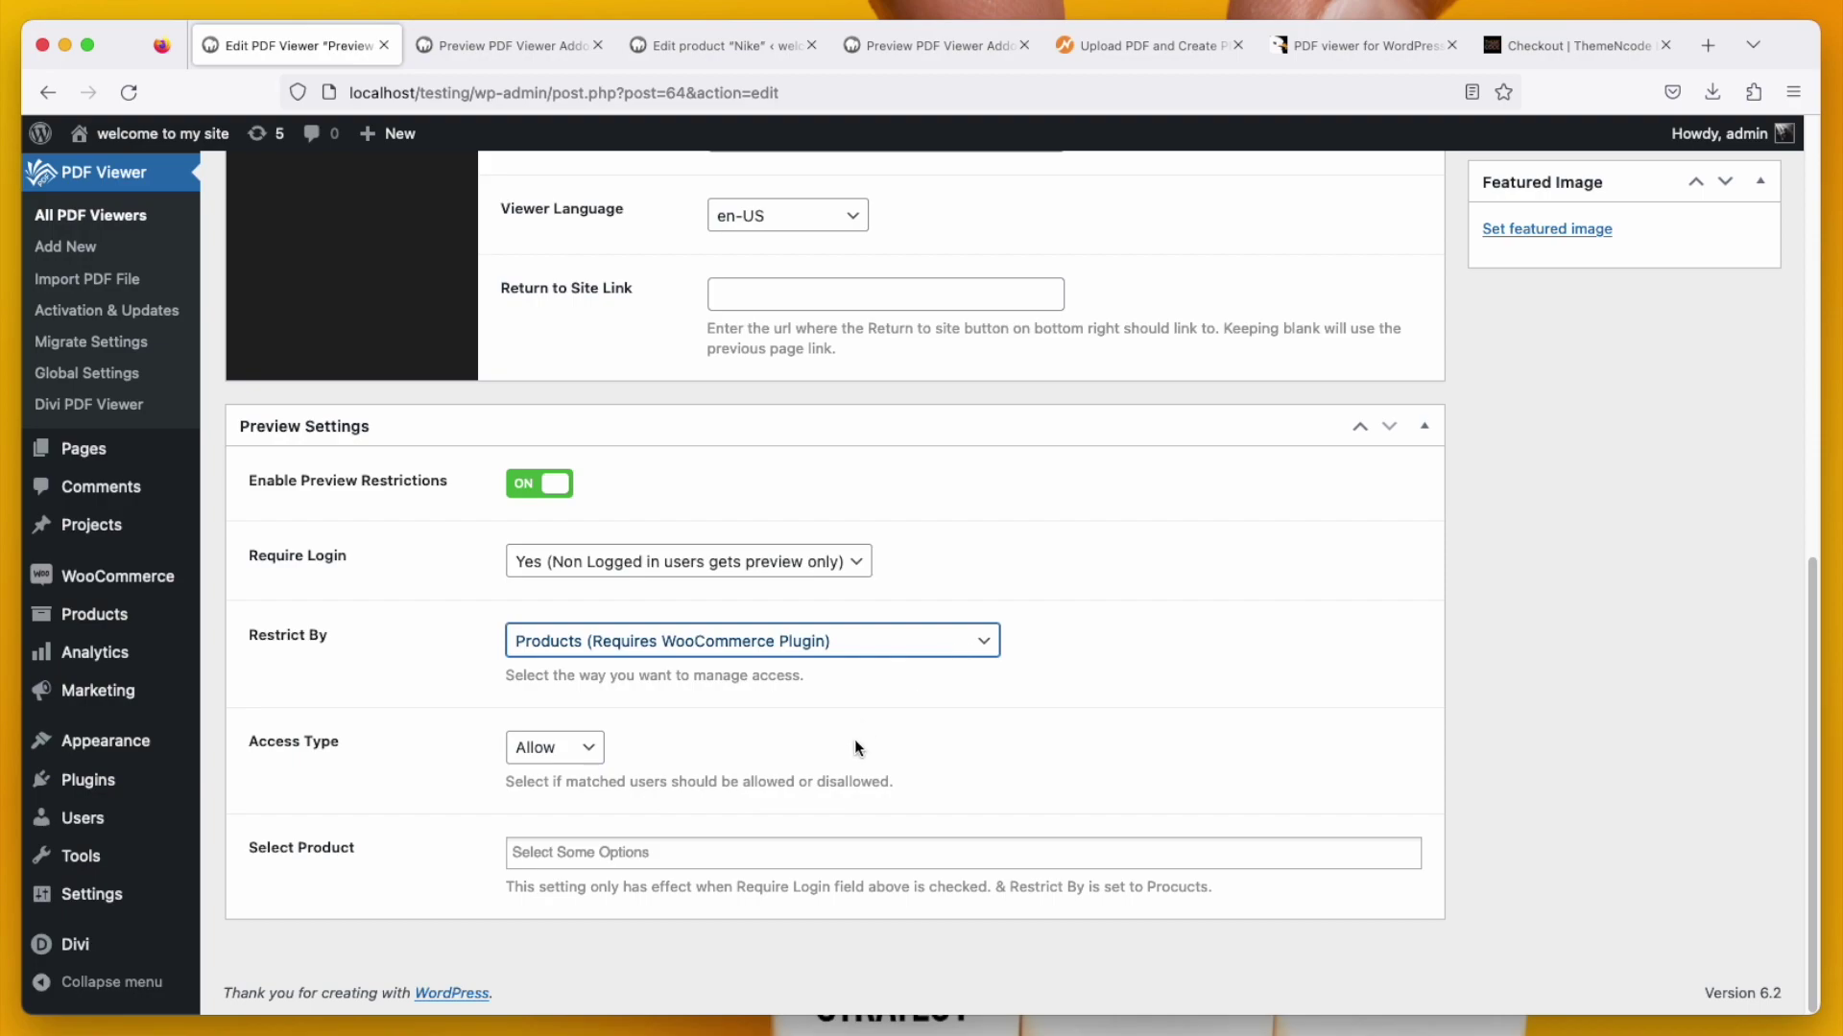
pyautogui.click(576, 853)
pyautogui.write('nik')
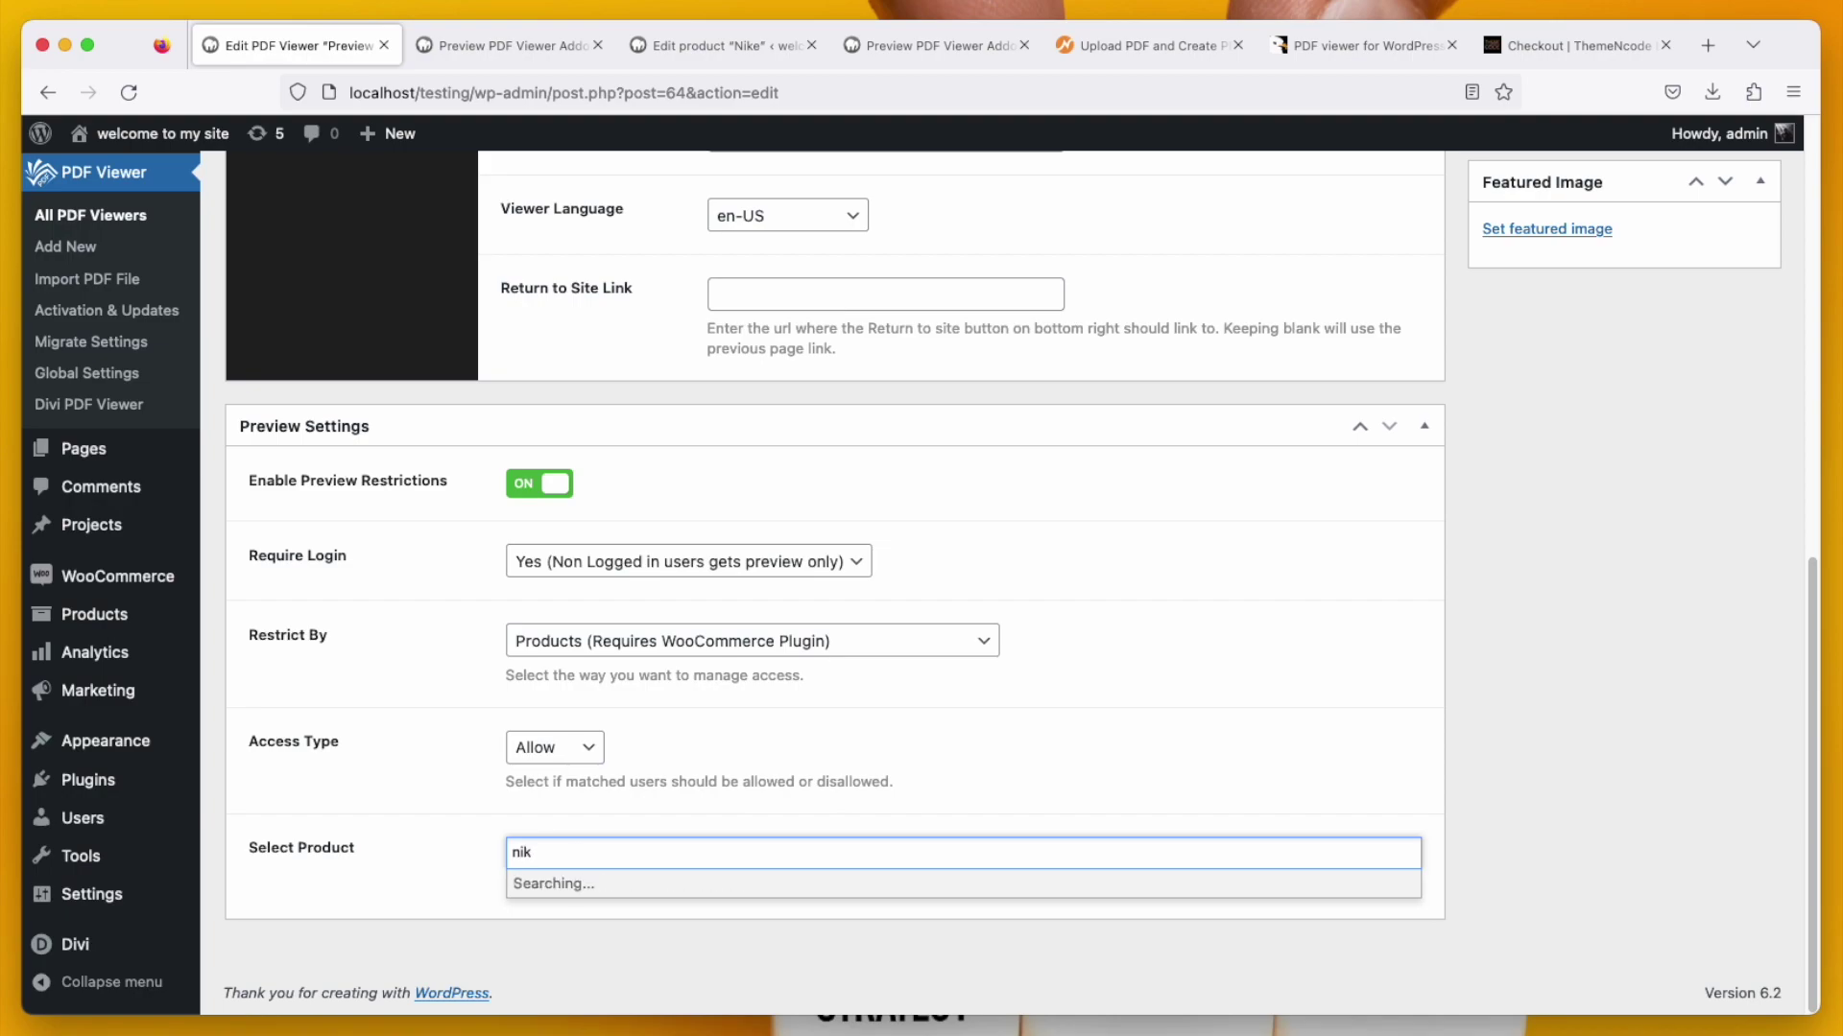
pyautogui.click(562, 882)
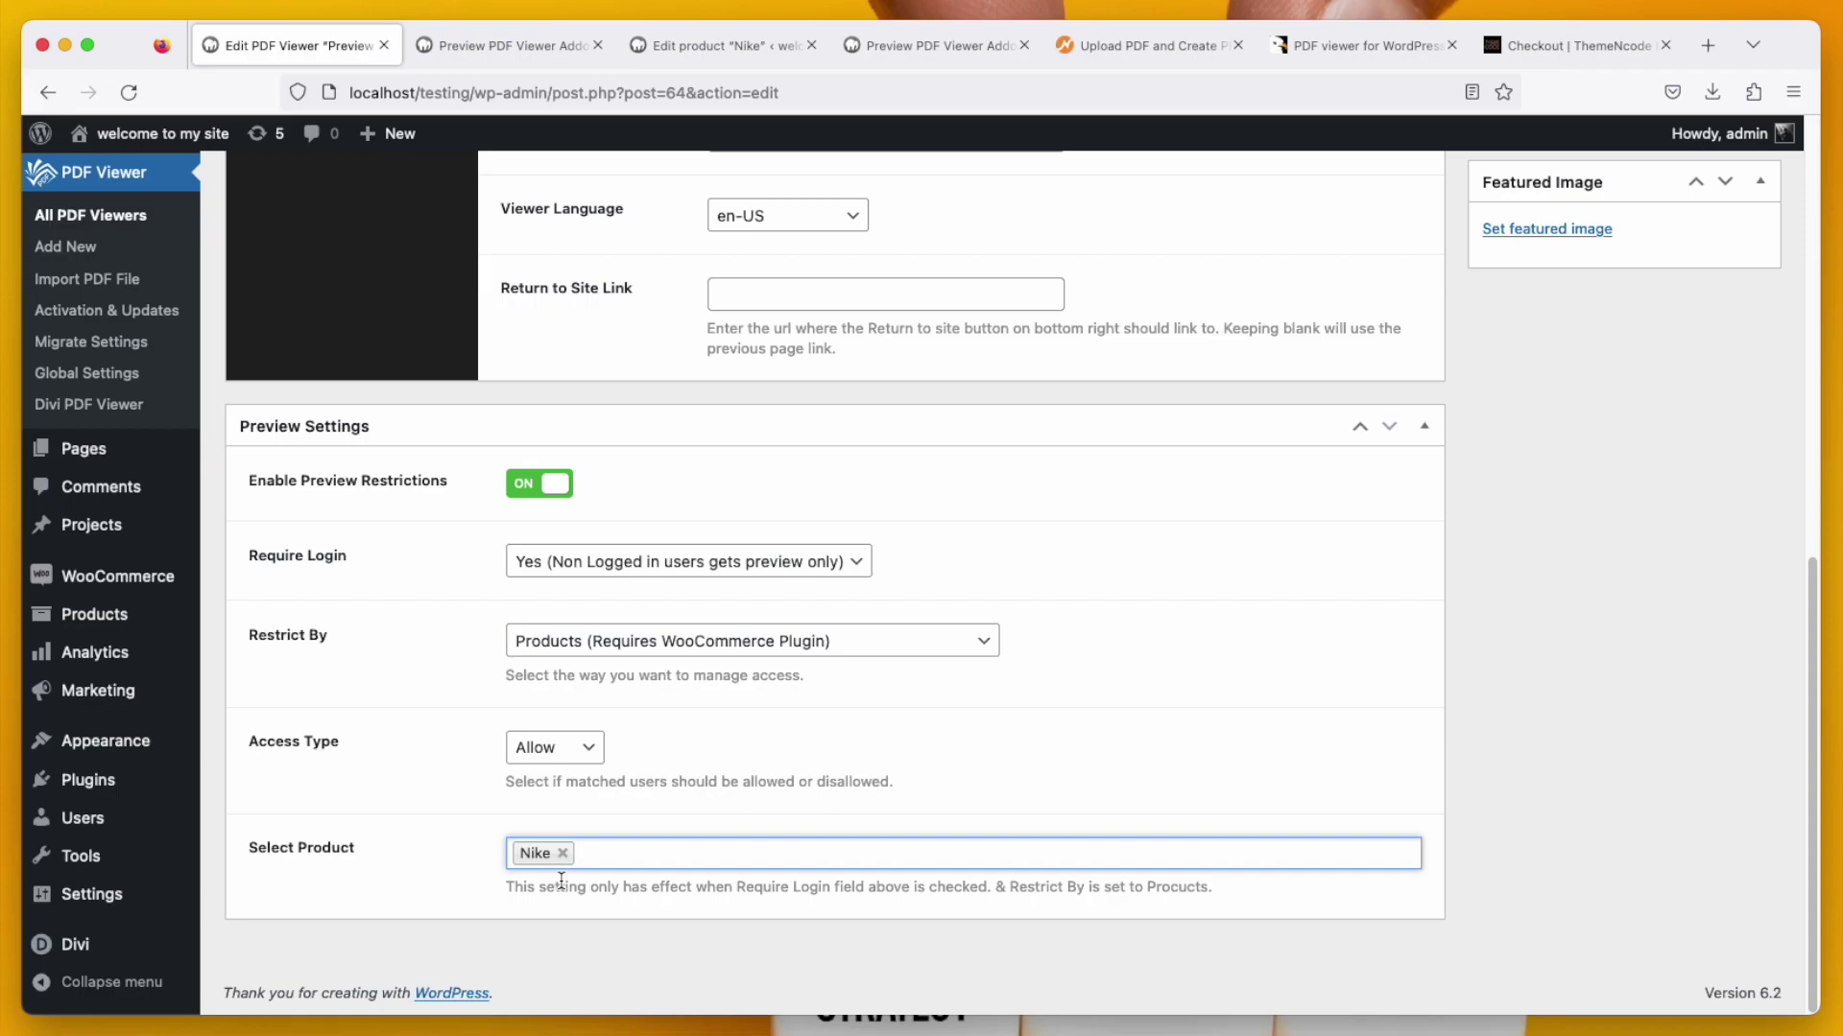
# - Save the product-based restriction on the PDF viewer and view its permalink in a new tab
pyautogui.scroll(5, 1303, 754)
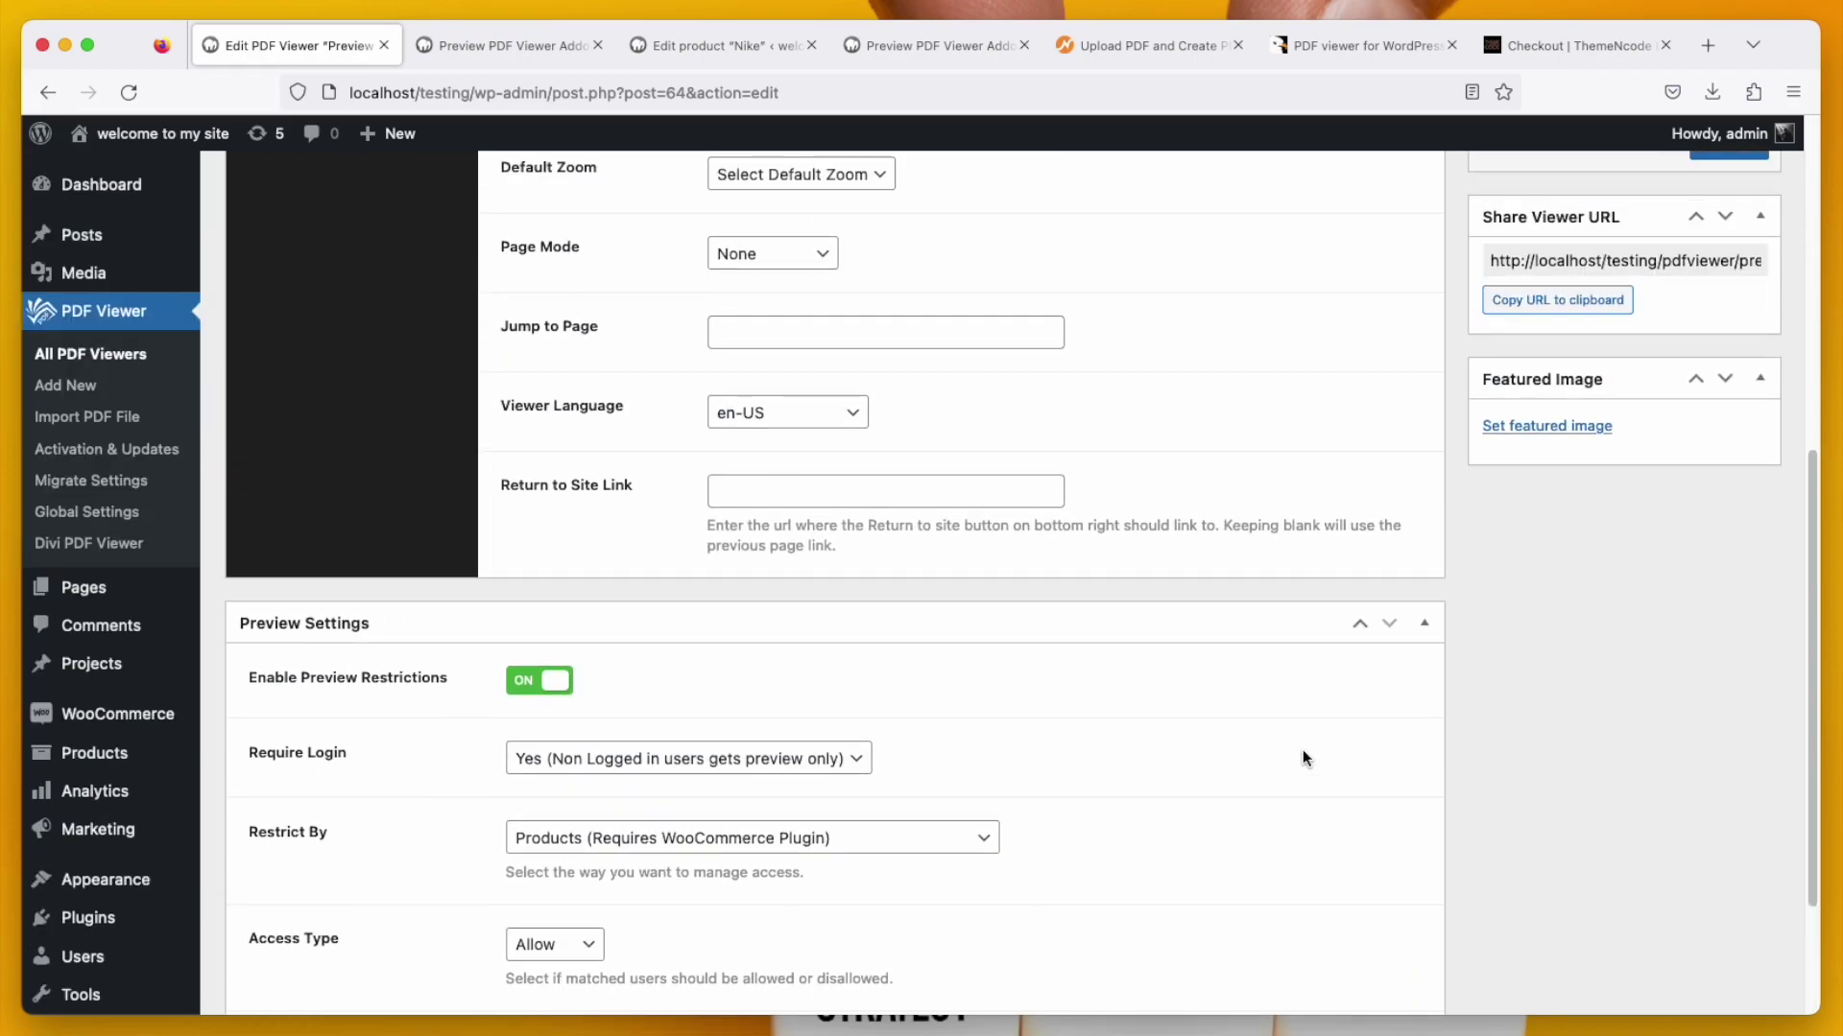
pyautogui.click(1739, 206)
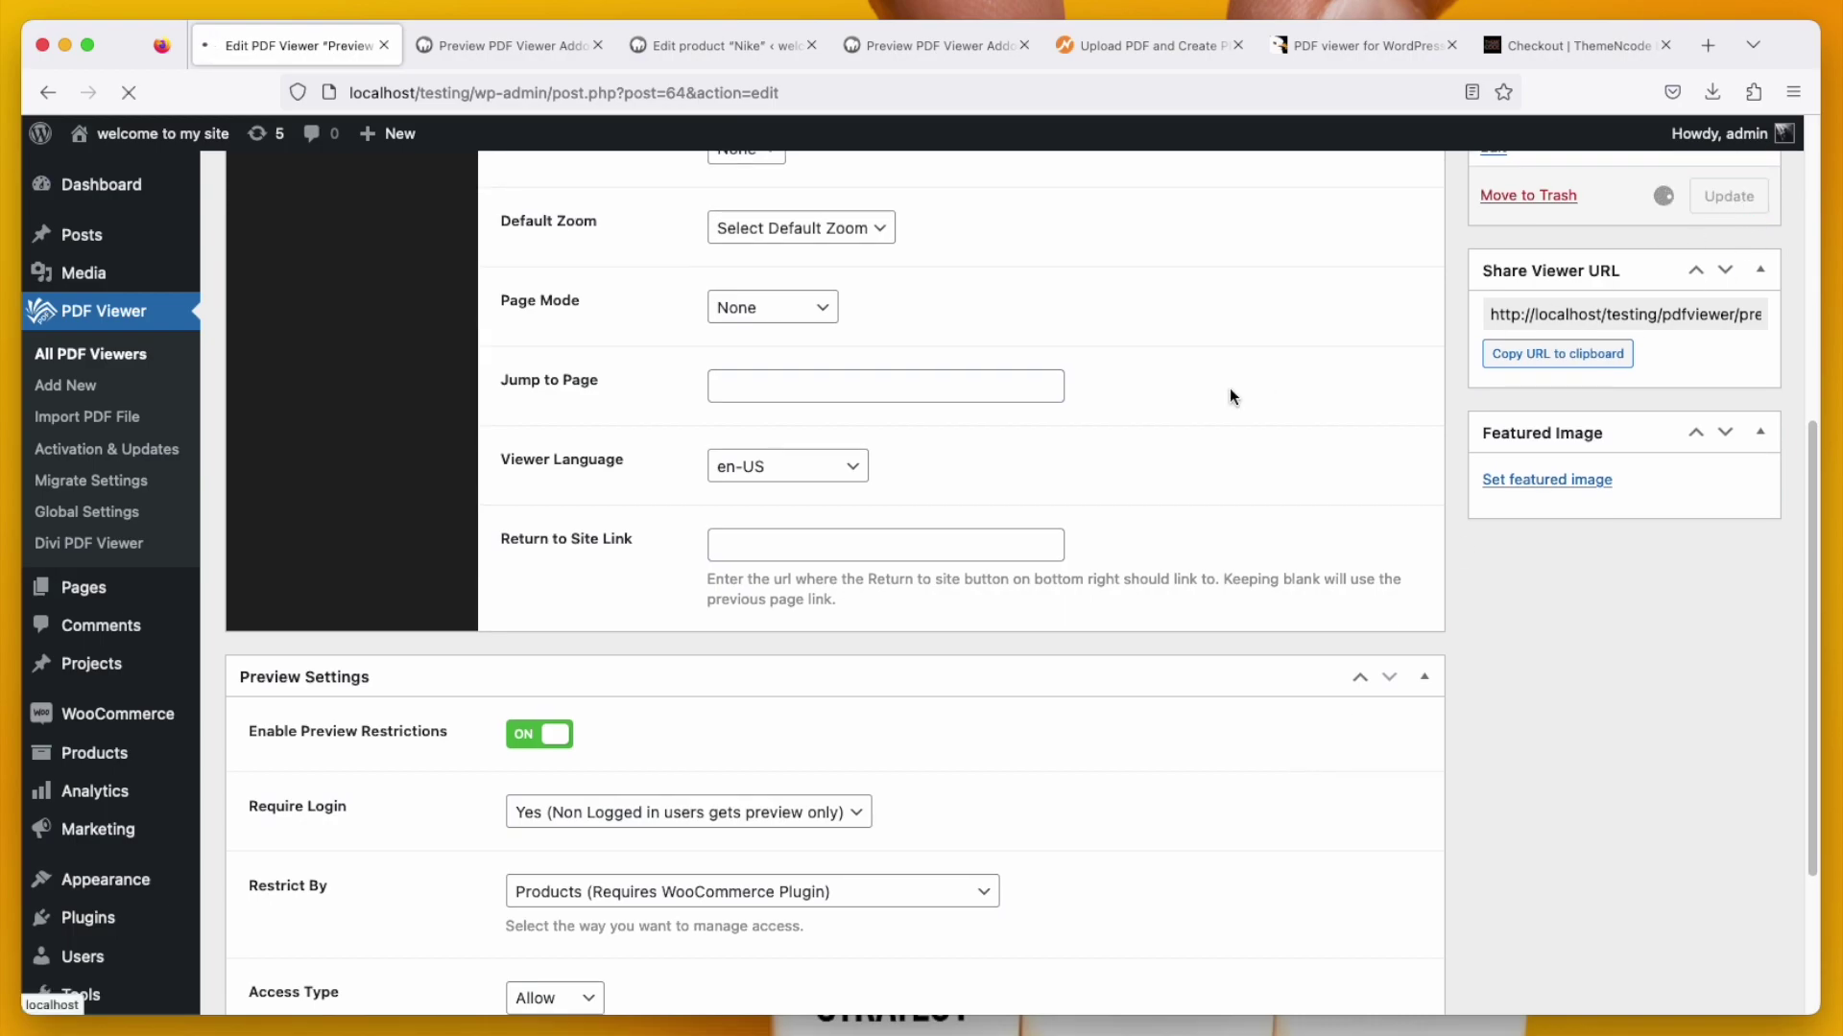
pyautogui.scroll(10, 1230, 388)
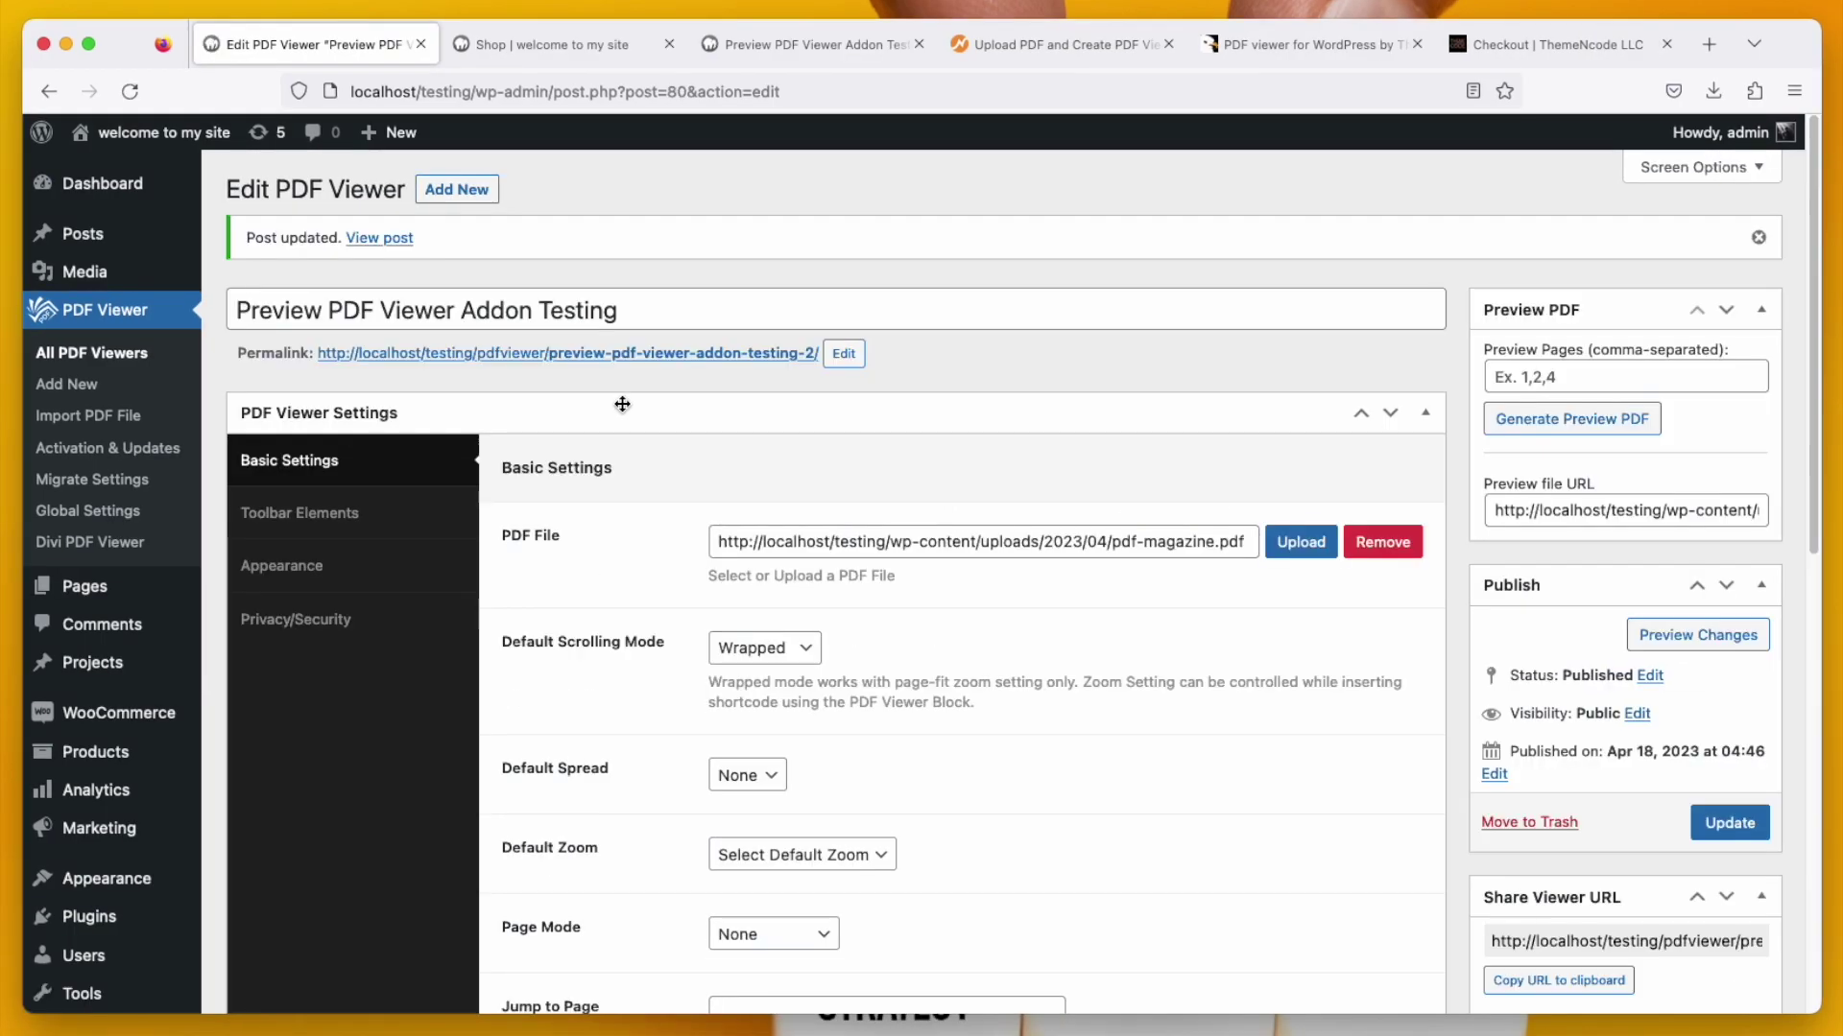
pyautogui.rightClick(538, 358)
pyautogui.click(553, 373)
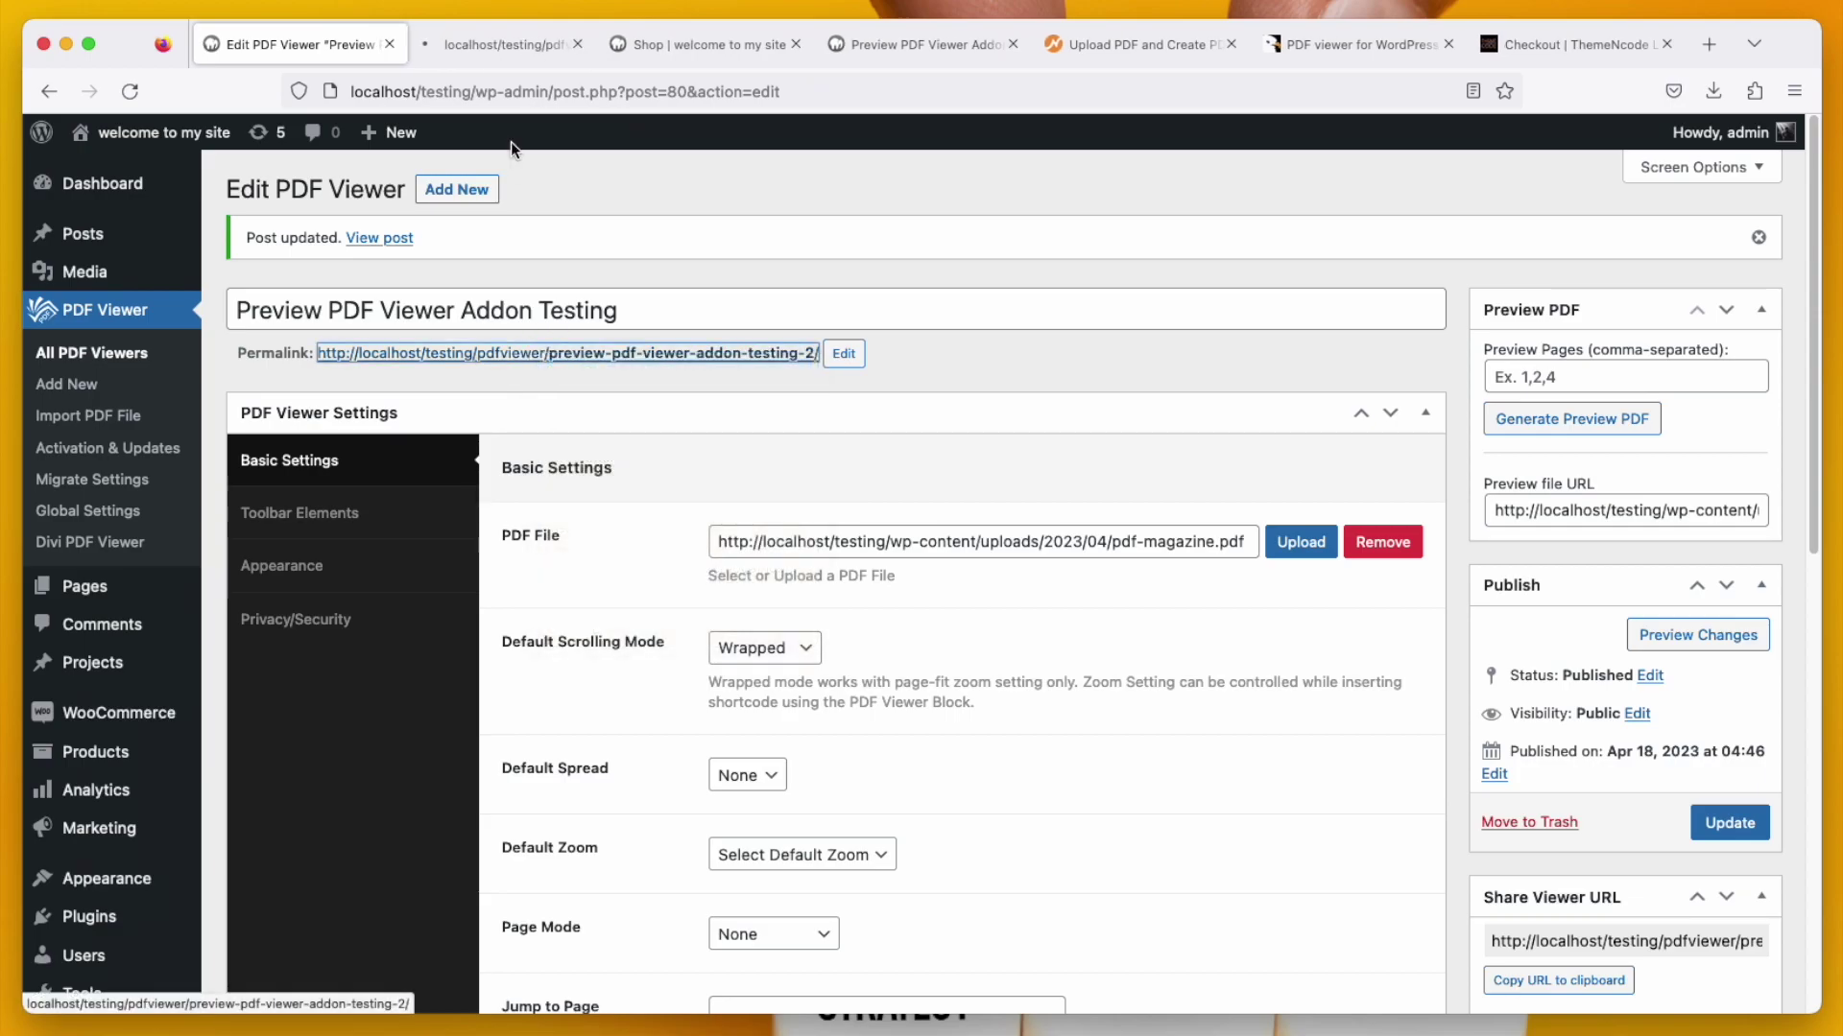
pyautogui.click(510, 46)
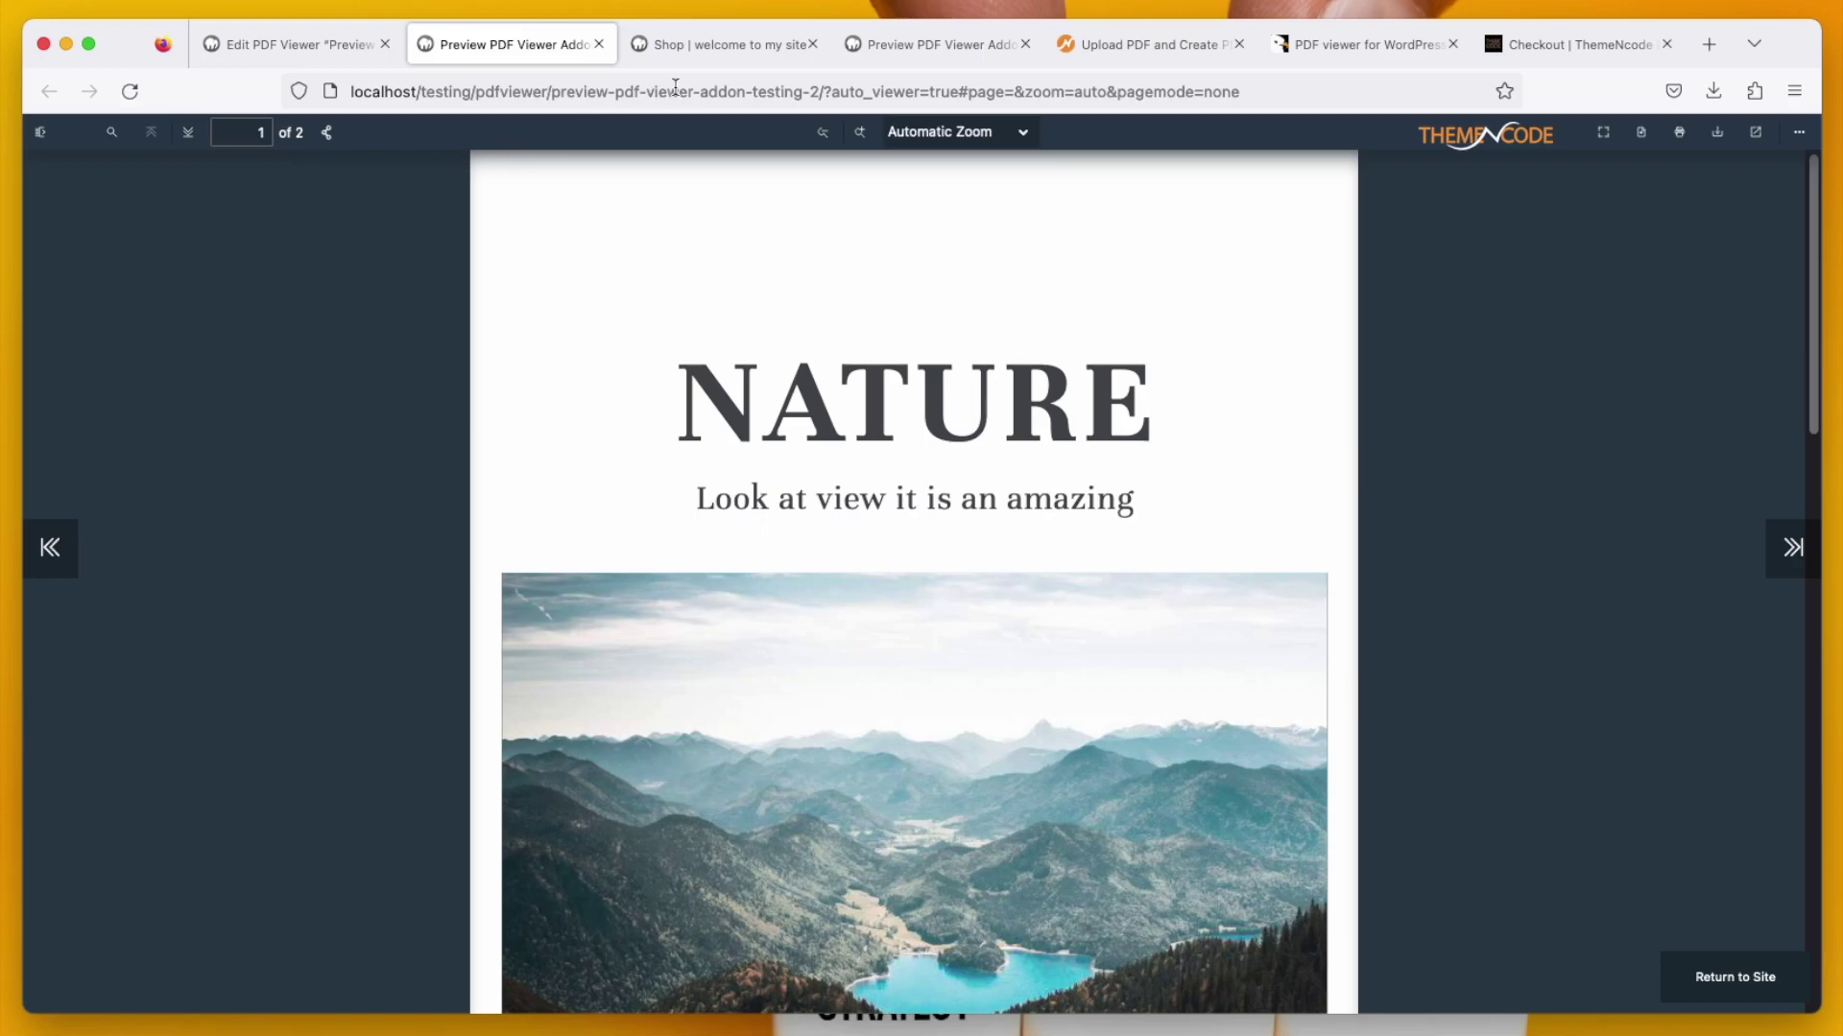
# - Open the Nike hoodie from the shop page and add it to the cart
pyautogui.click(699, 48)
pyautogui.click(458, 674)
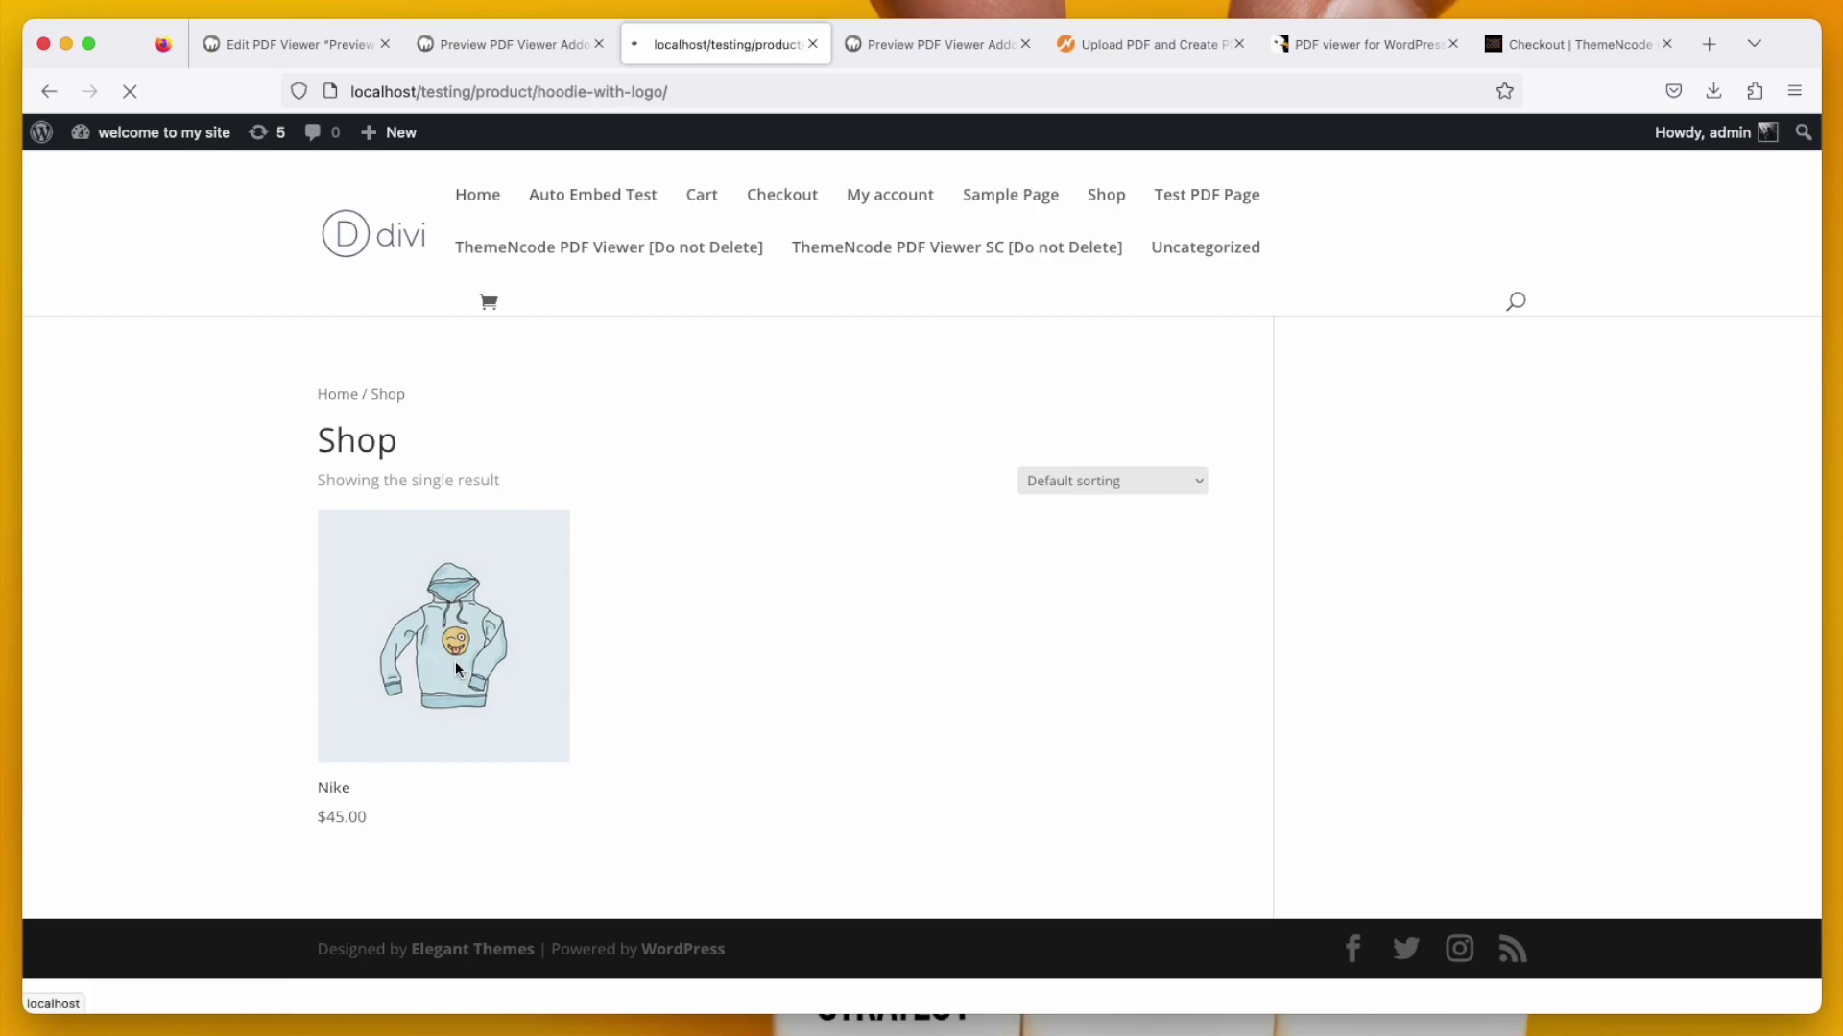
pyautogui.click(940, 597)
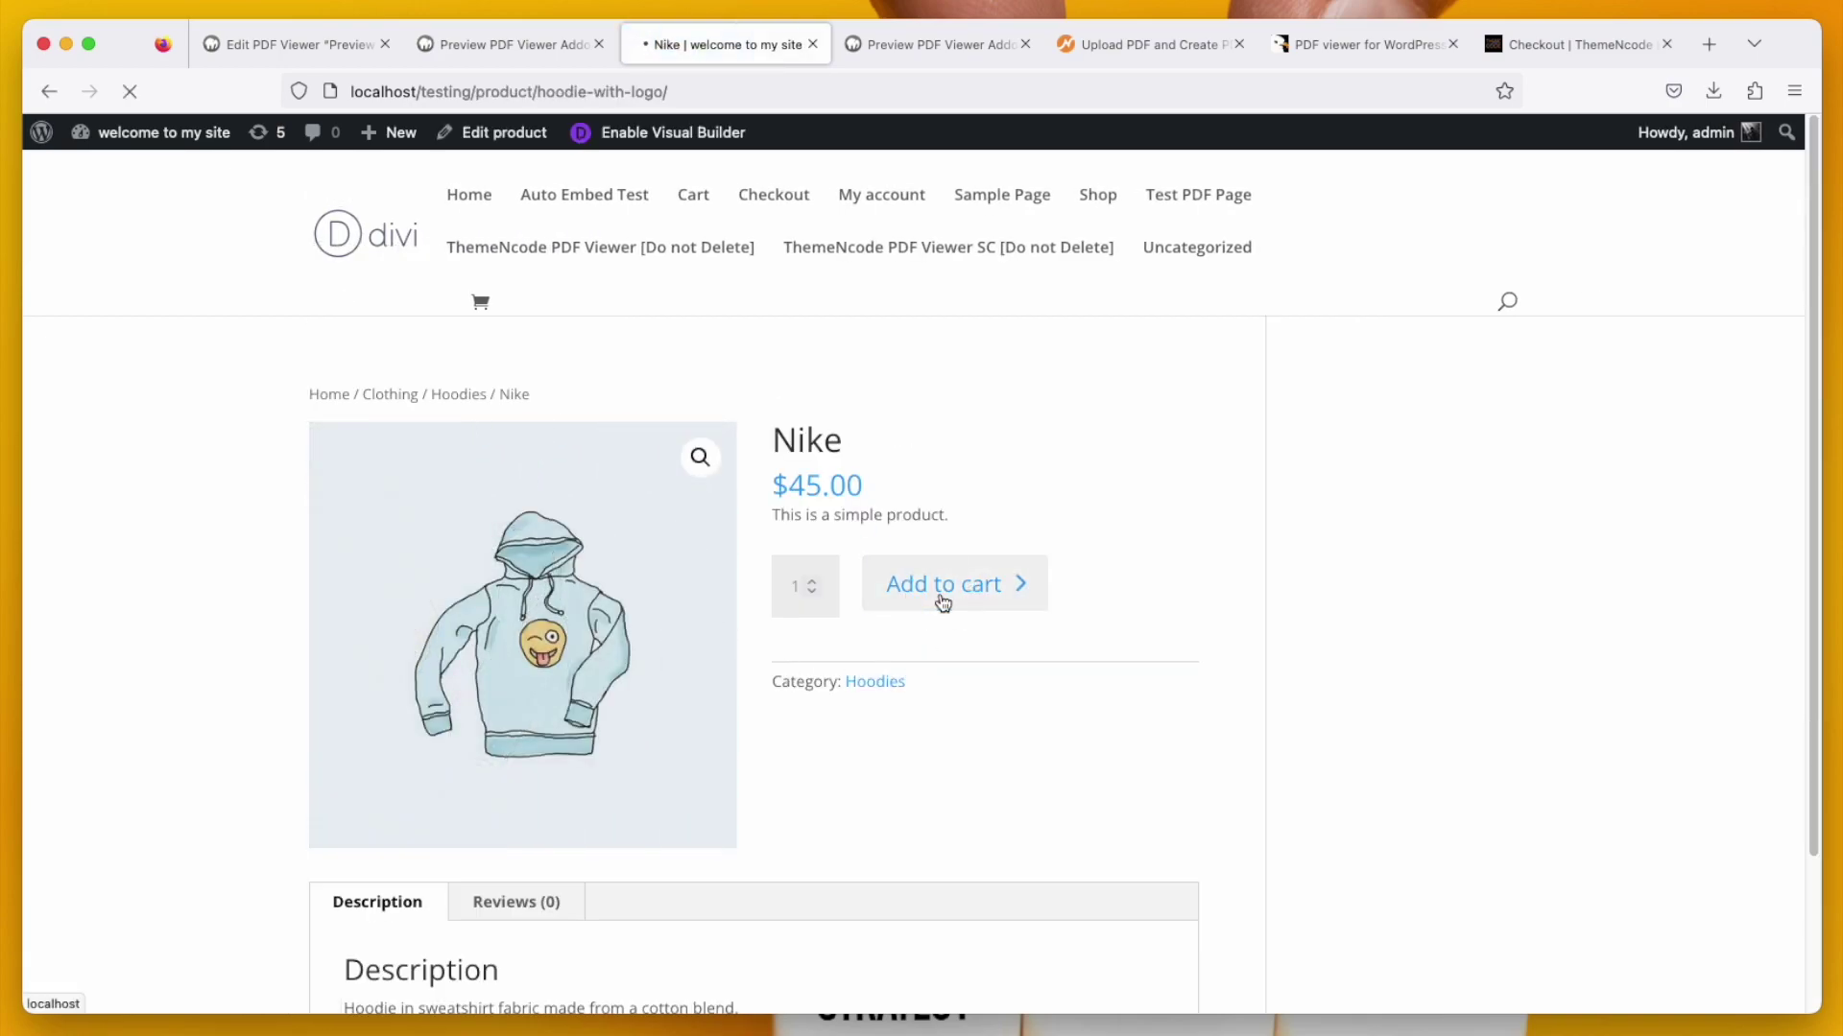
# - Check out the cart containing the Nike hoodie, place the order with cash on delivery, and review the order details
pyautogui.click(1090, 459)
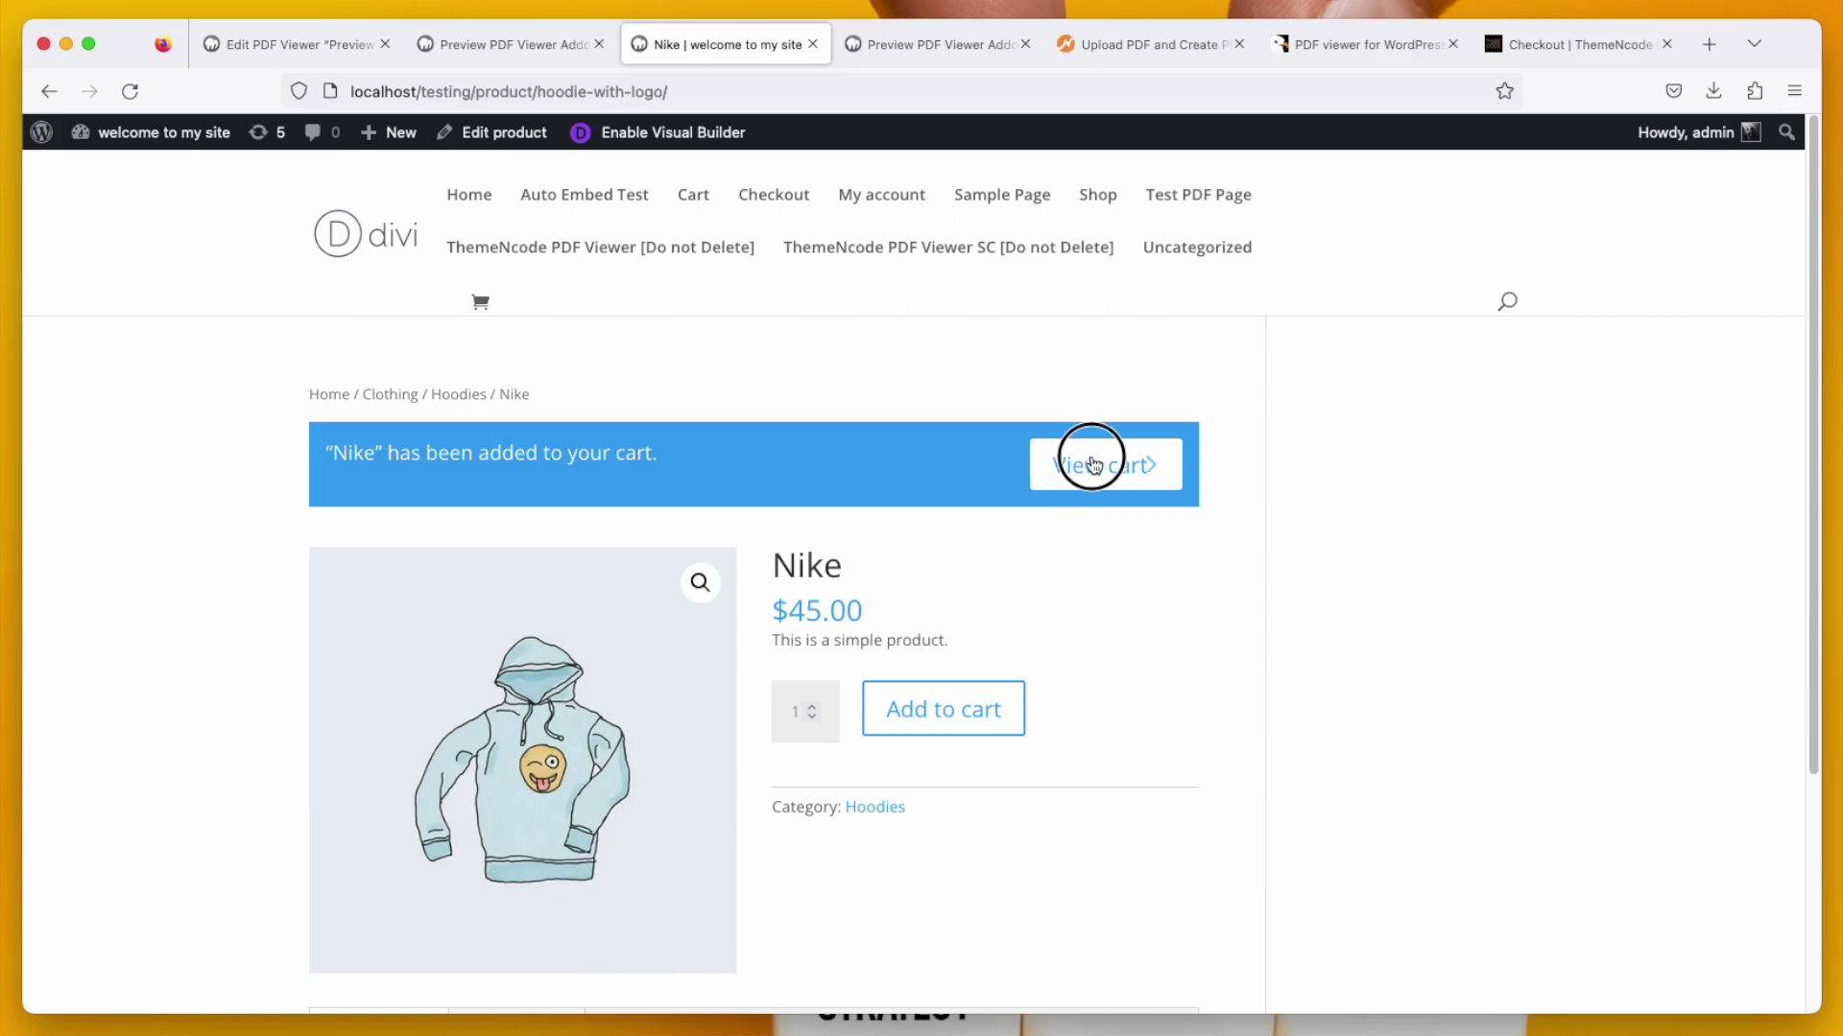
pyautogui.scroll(-1, 1046, 744)
pyautogui.click(1038, 863)
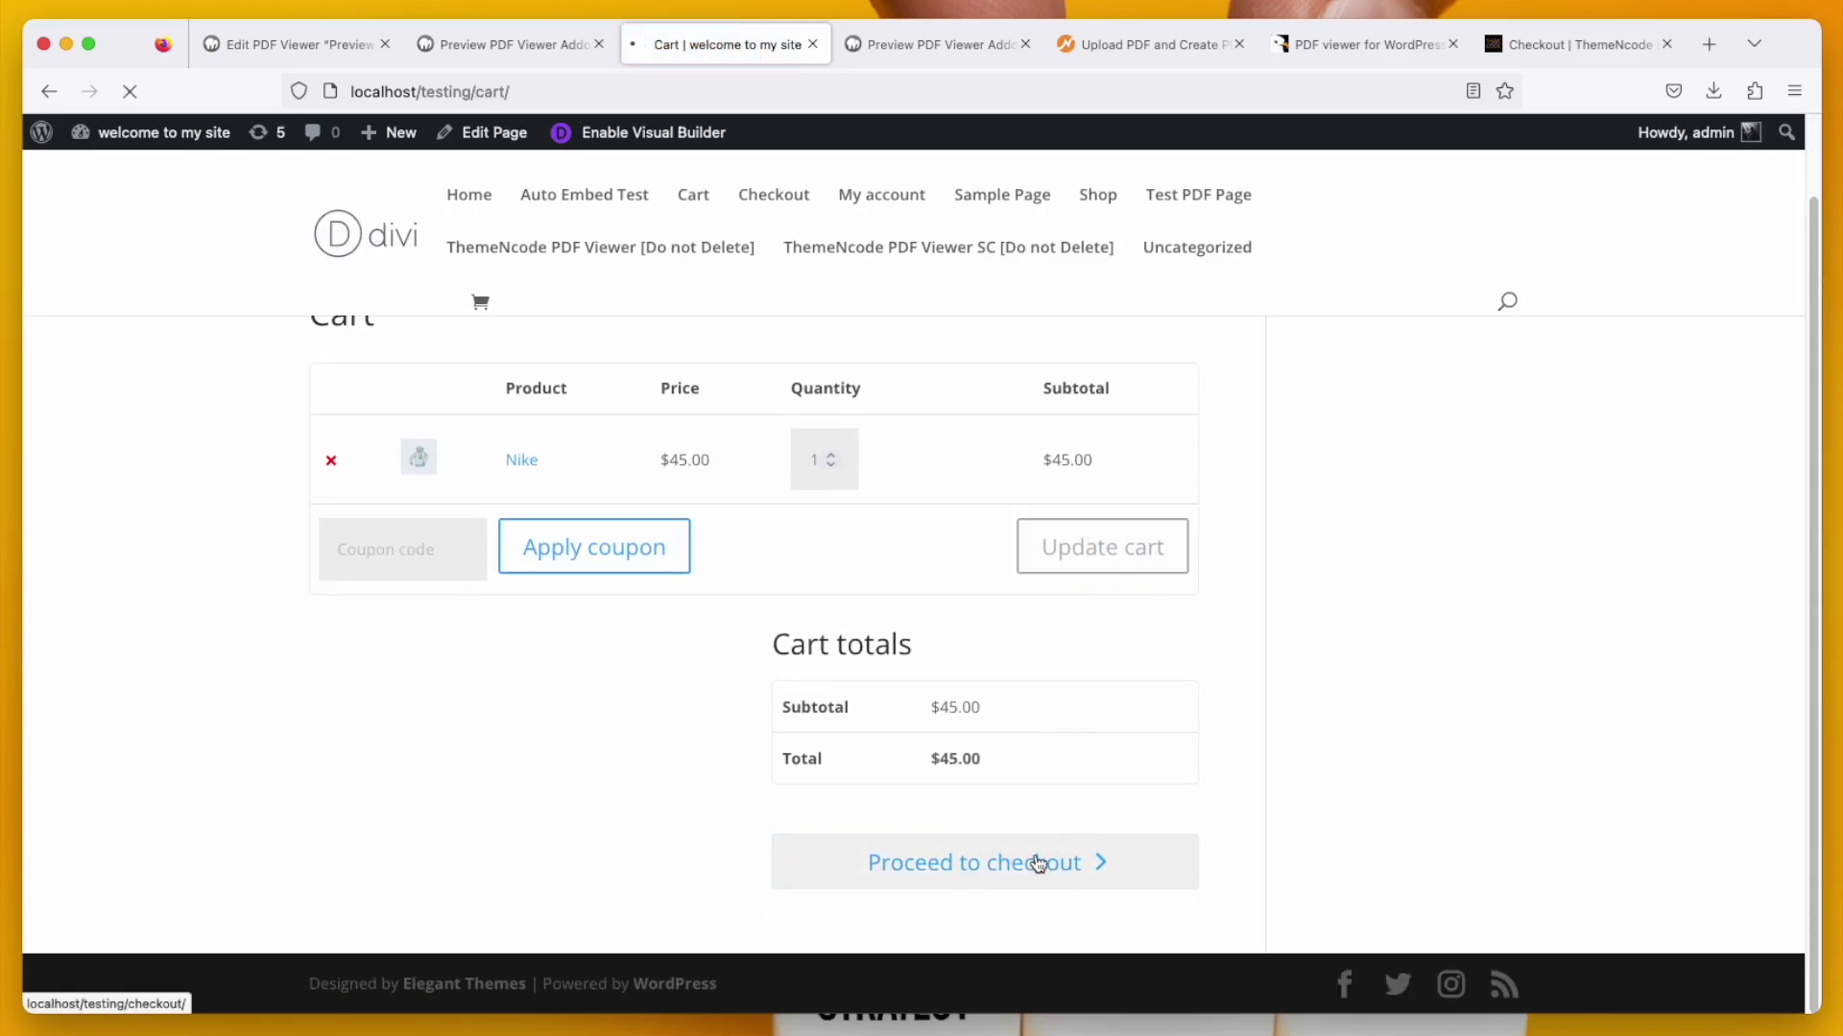
pyautogui.scroll(-10, 1184, 695)
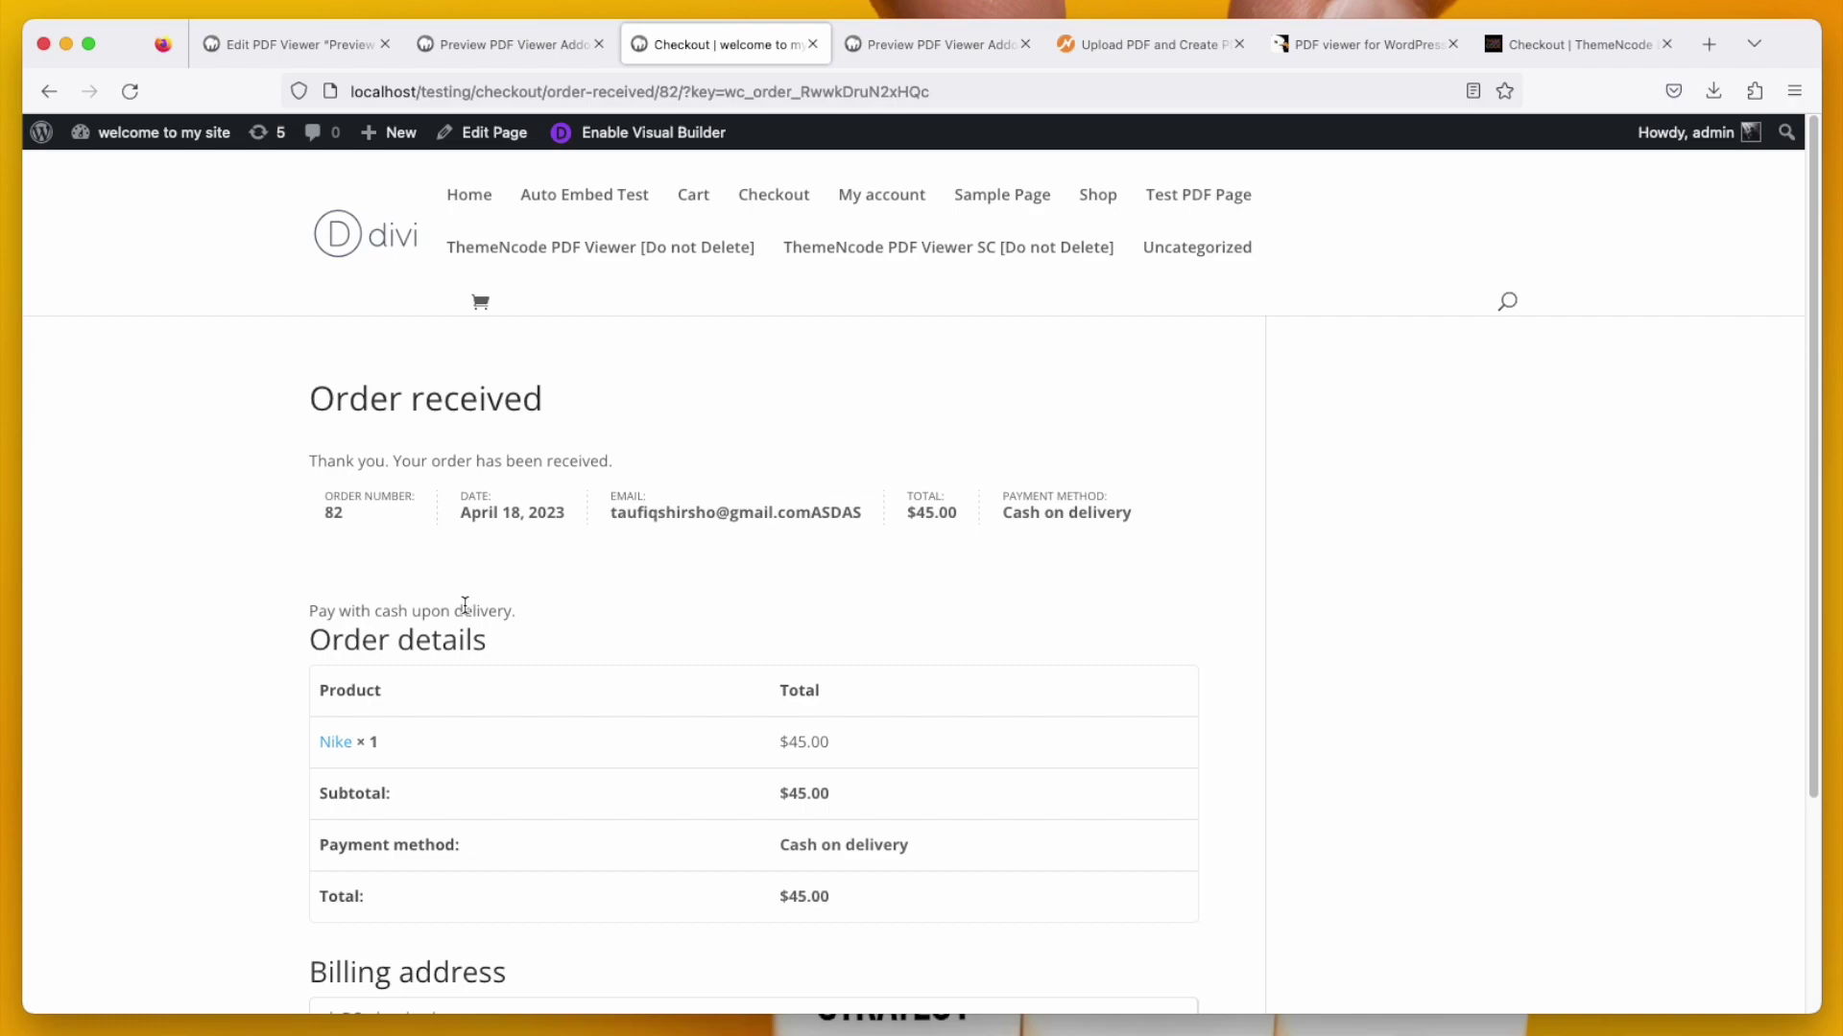
pyautogui.scroll(-5, 460, 611)
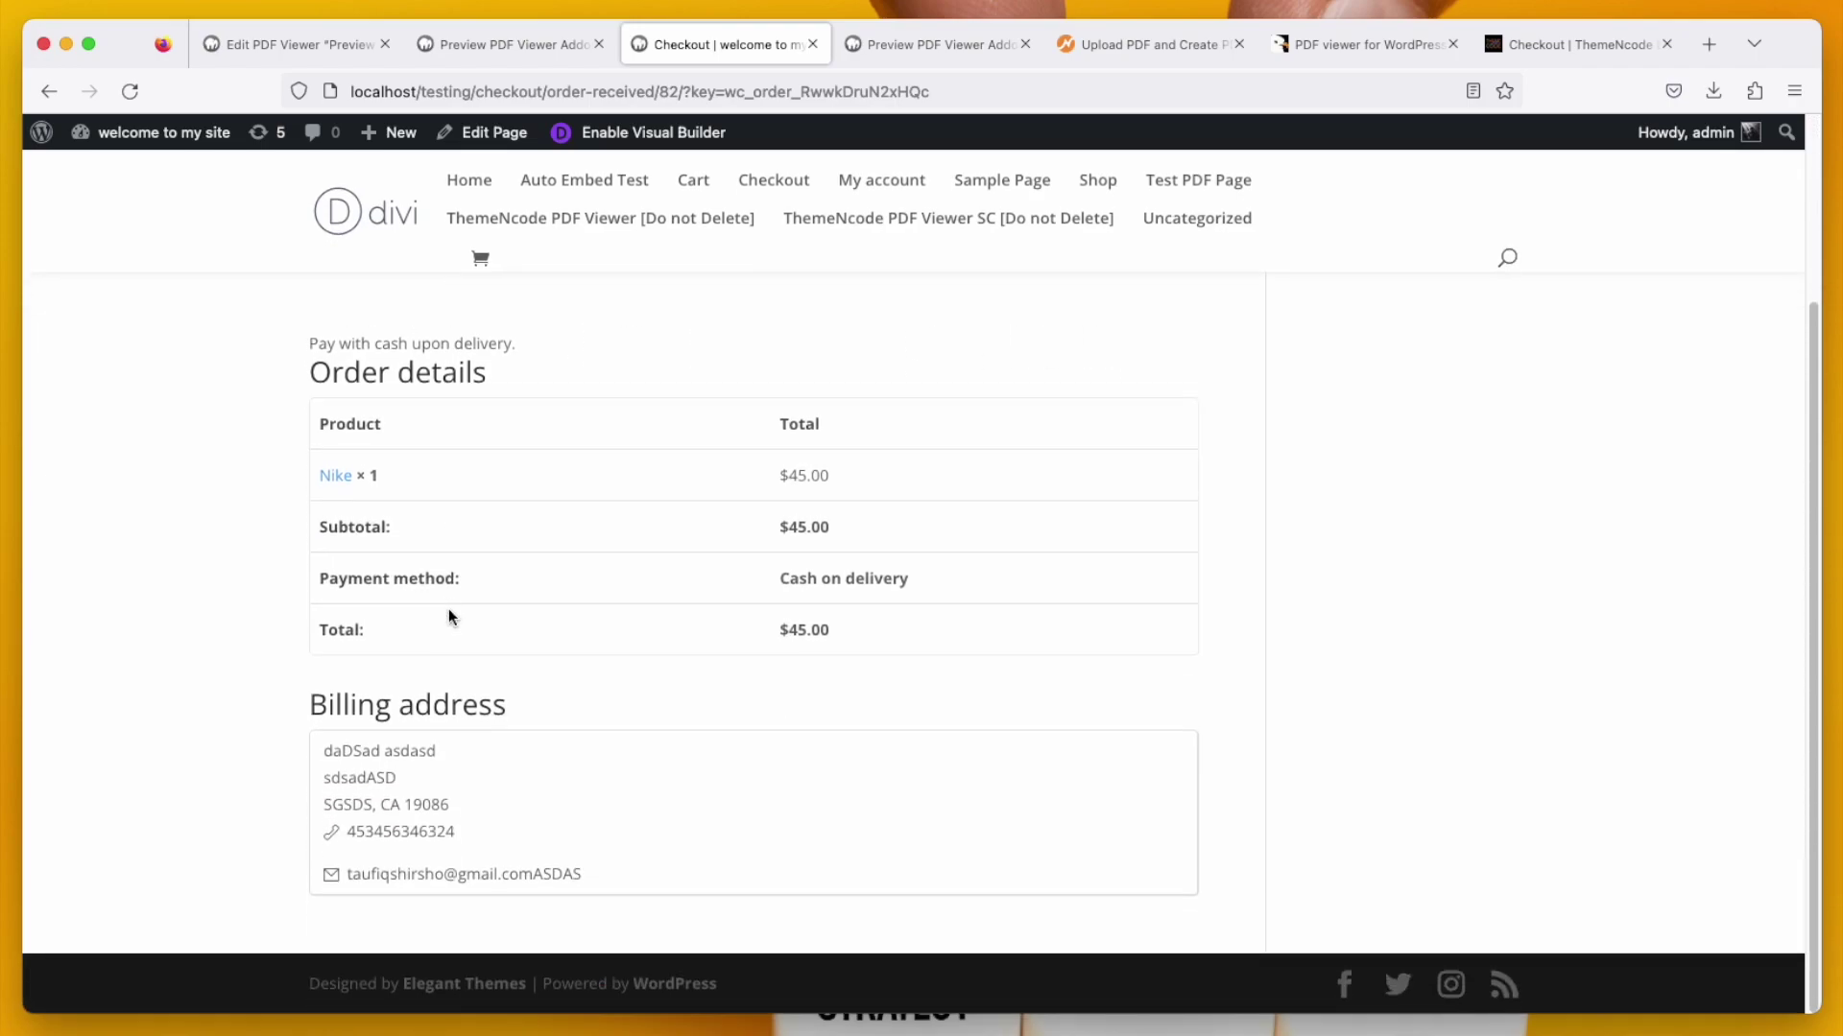
# - Reload the PDF viewer page opened earlier and look through its pages to check the access a Nike buyer gets
pyautogui.click(477, 42)
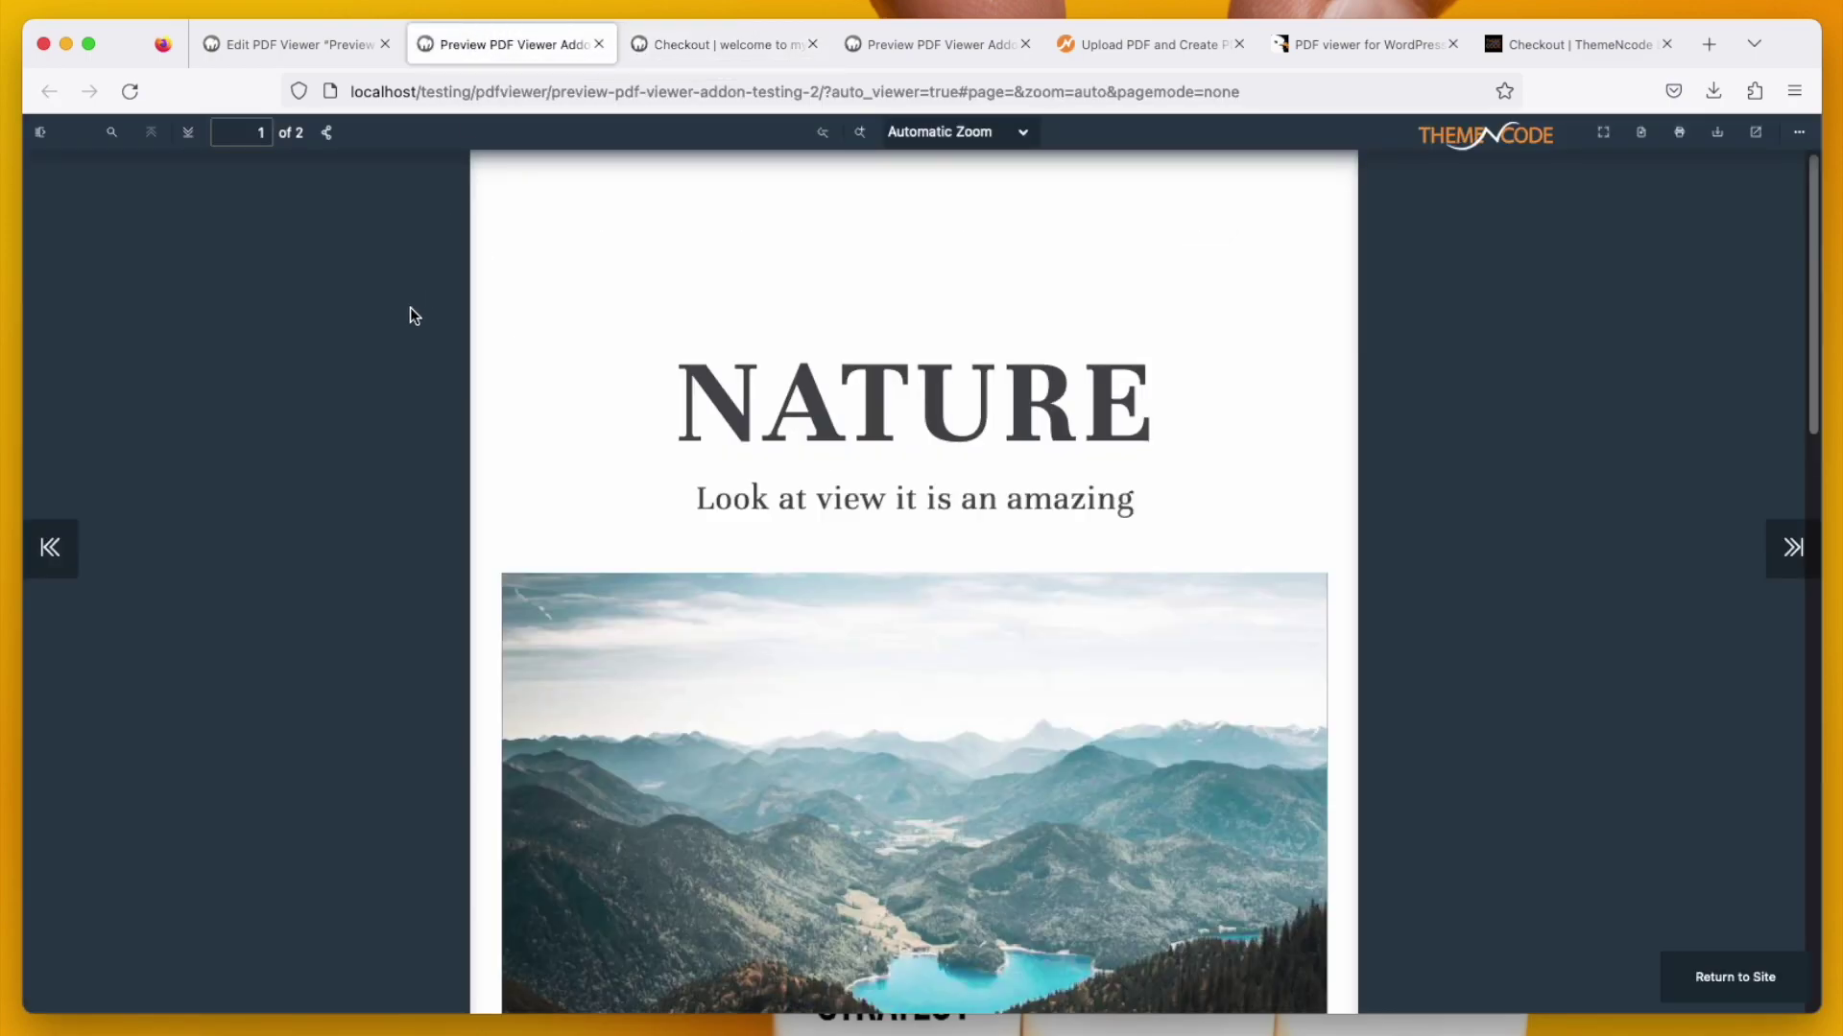
pyautogui.press('super+r')
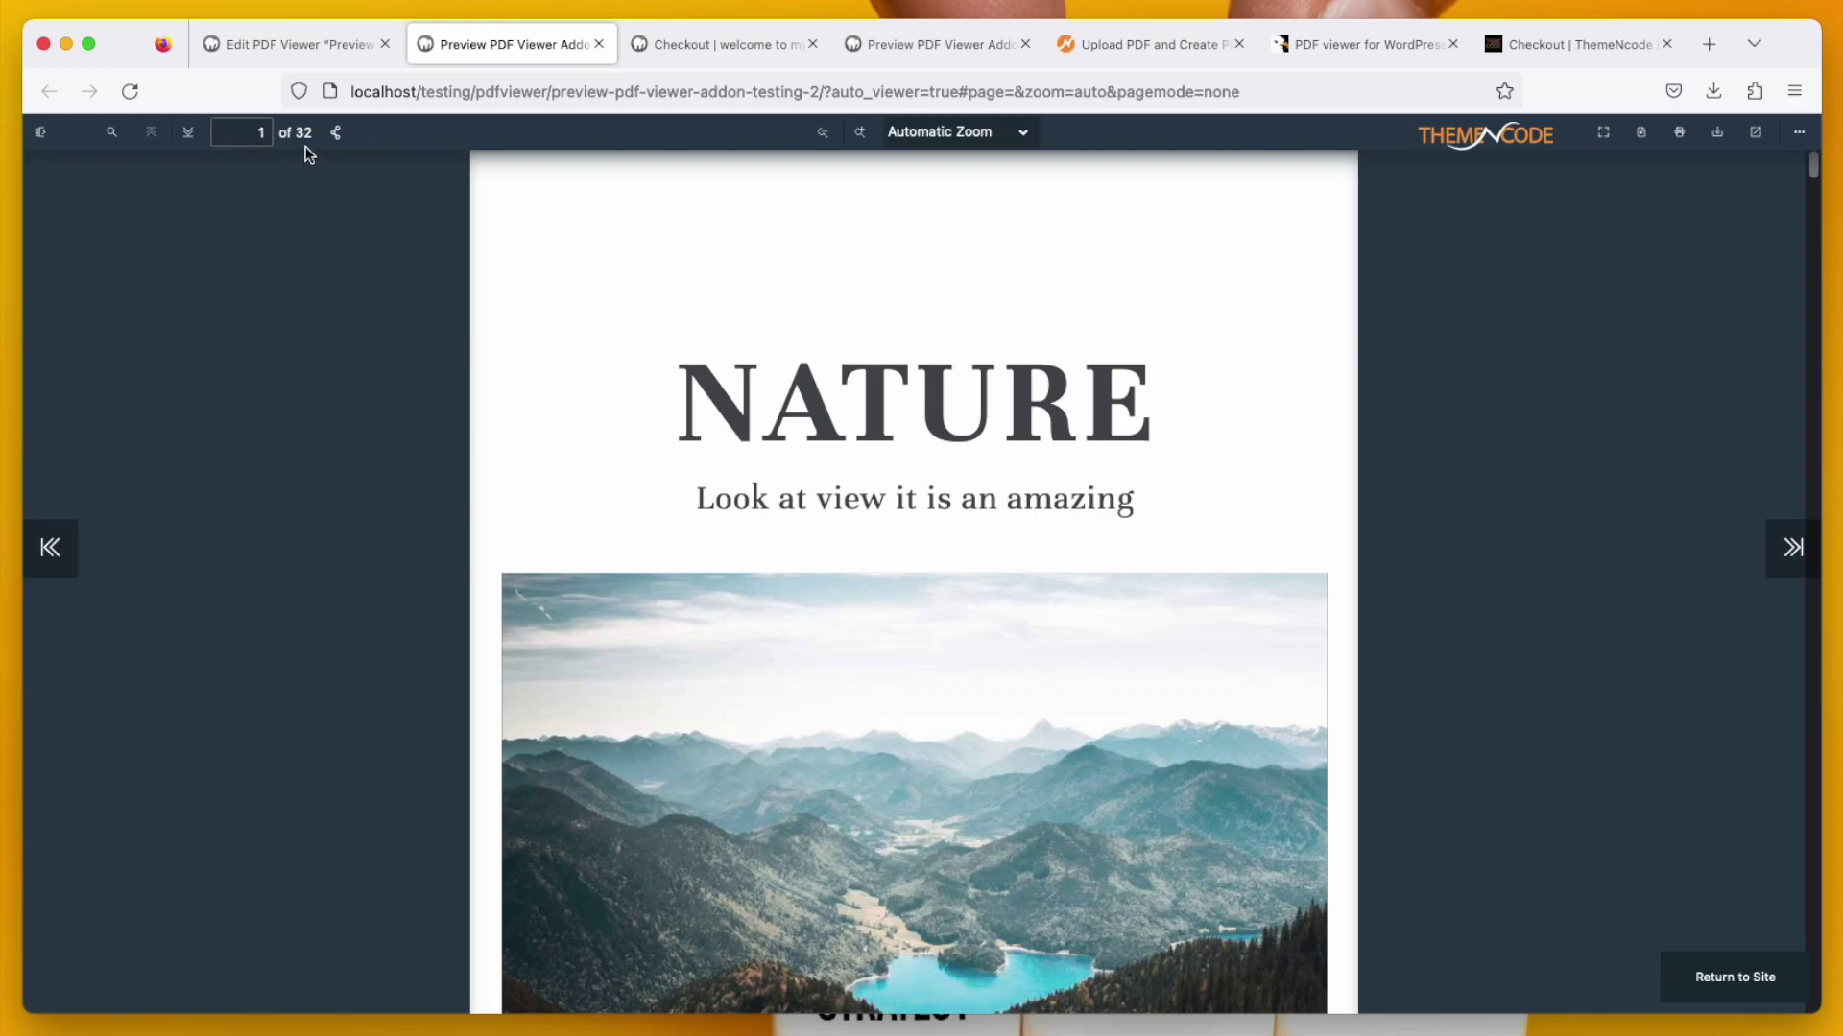
pyautogui.scroll(-15, 1257, 530)
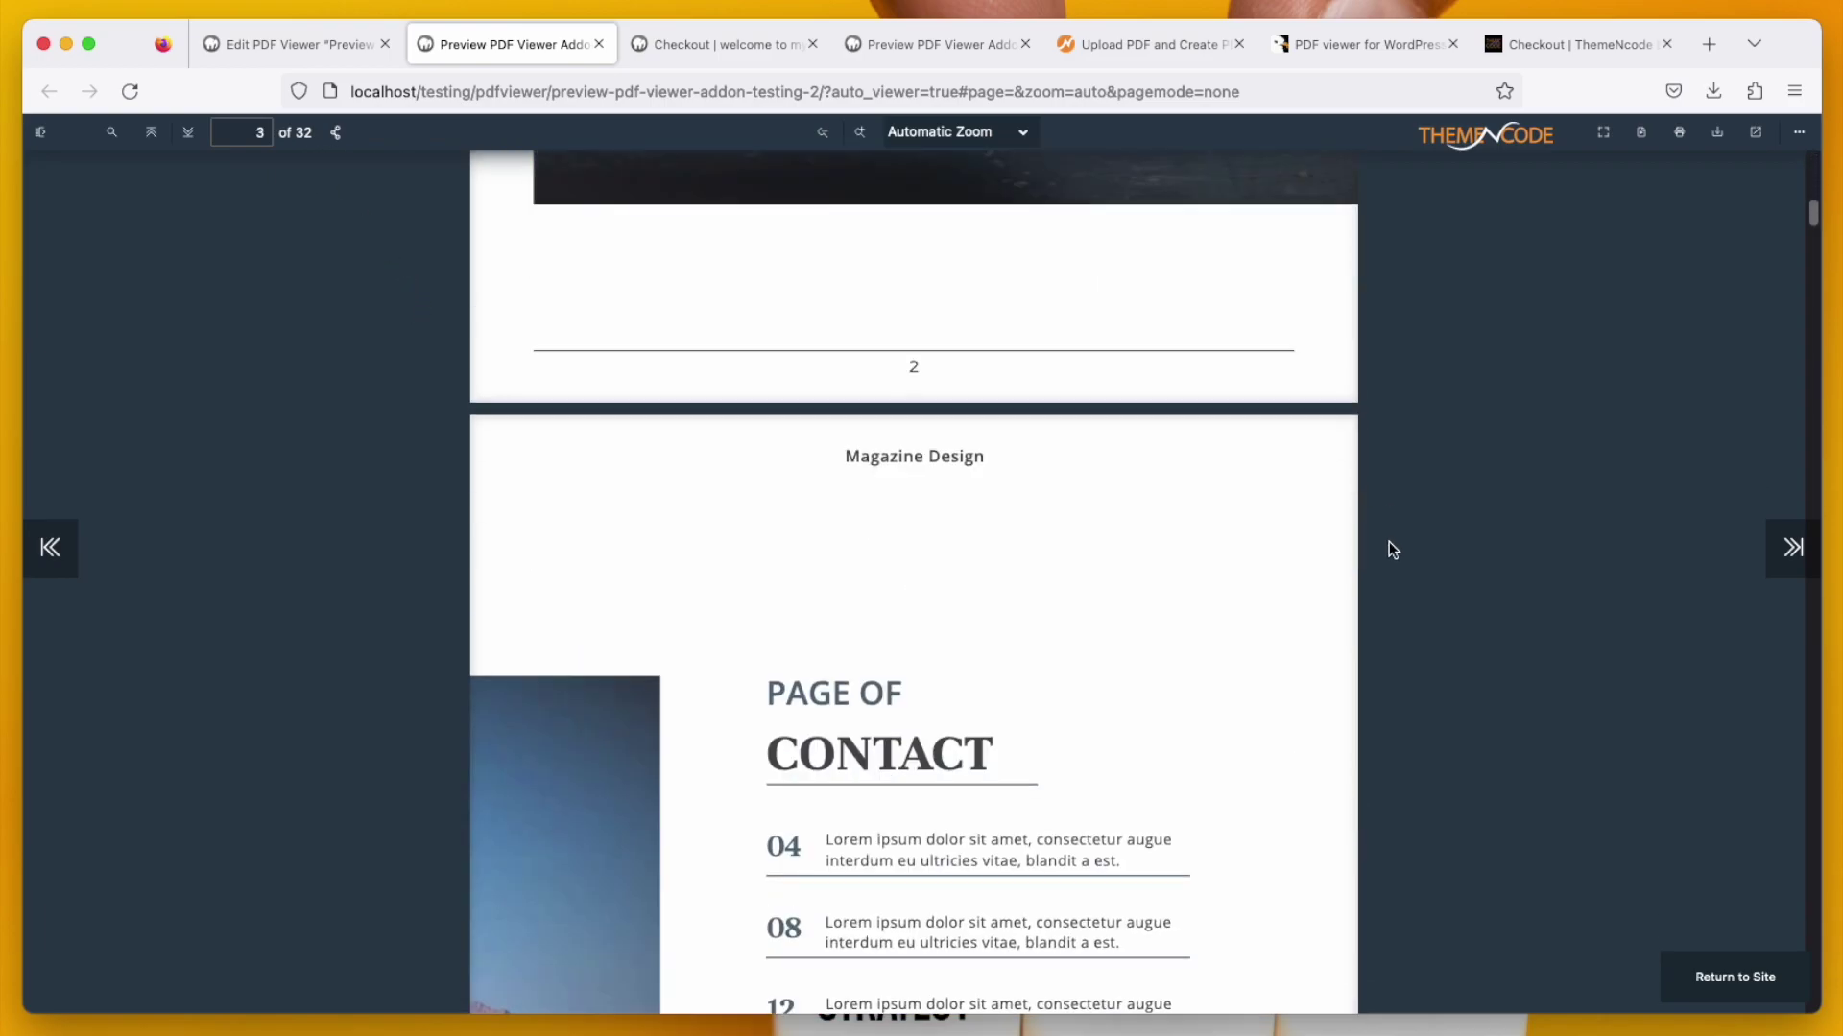
pyautogui.scroll(-20, 1393, 549)
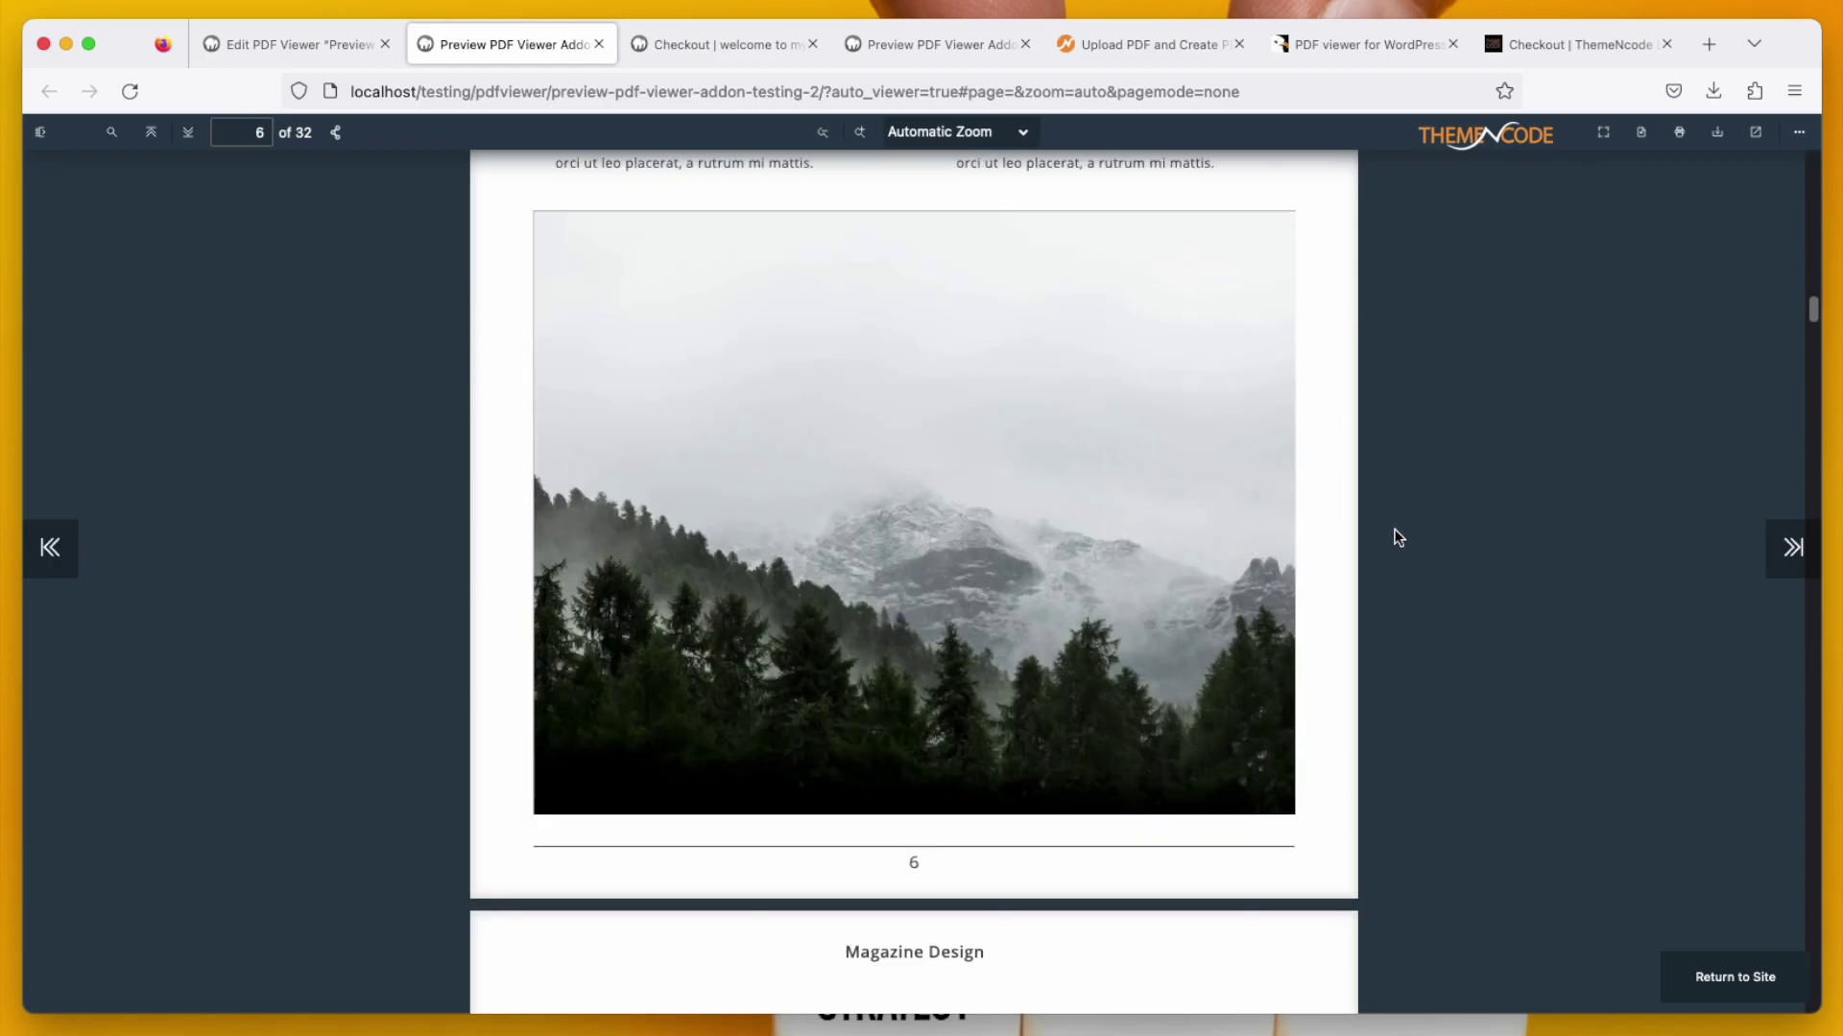
pyautogui.scroll(-5, 1397, 538)
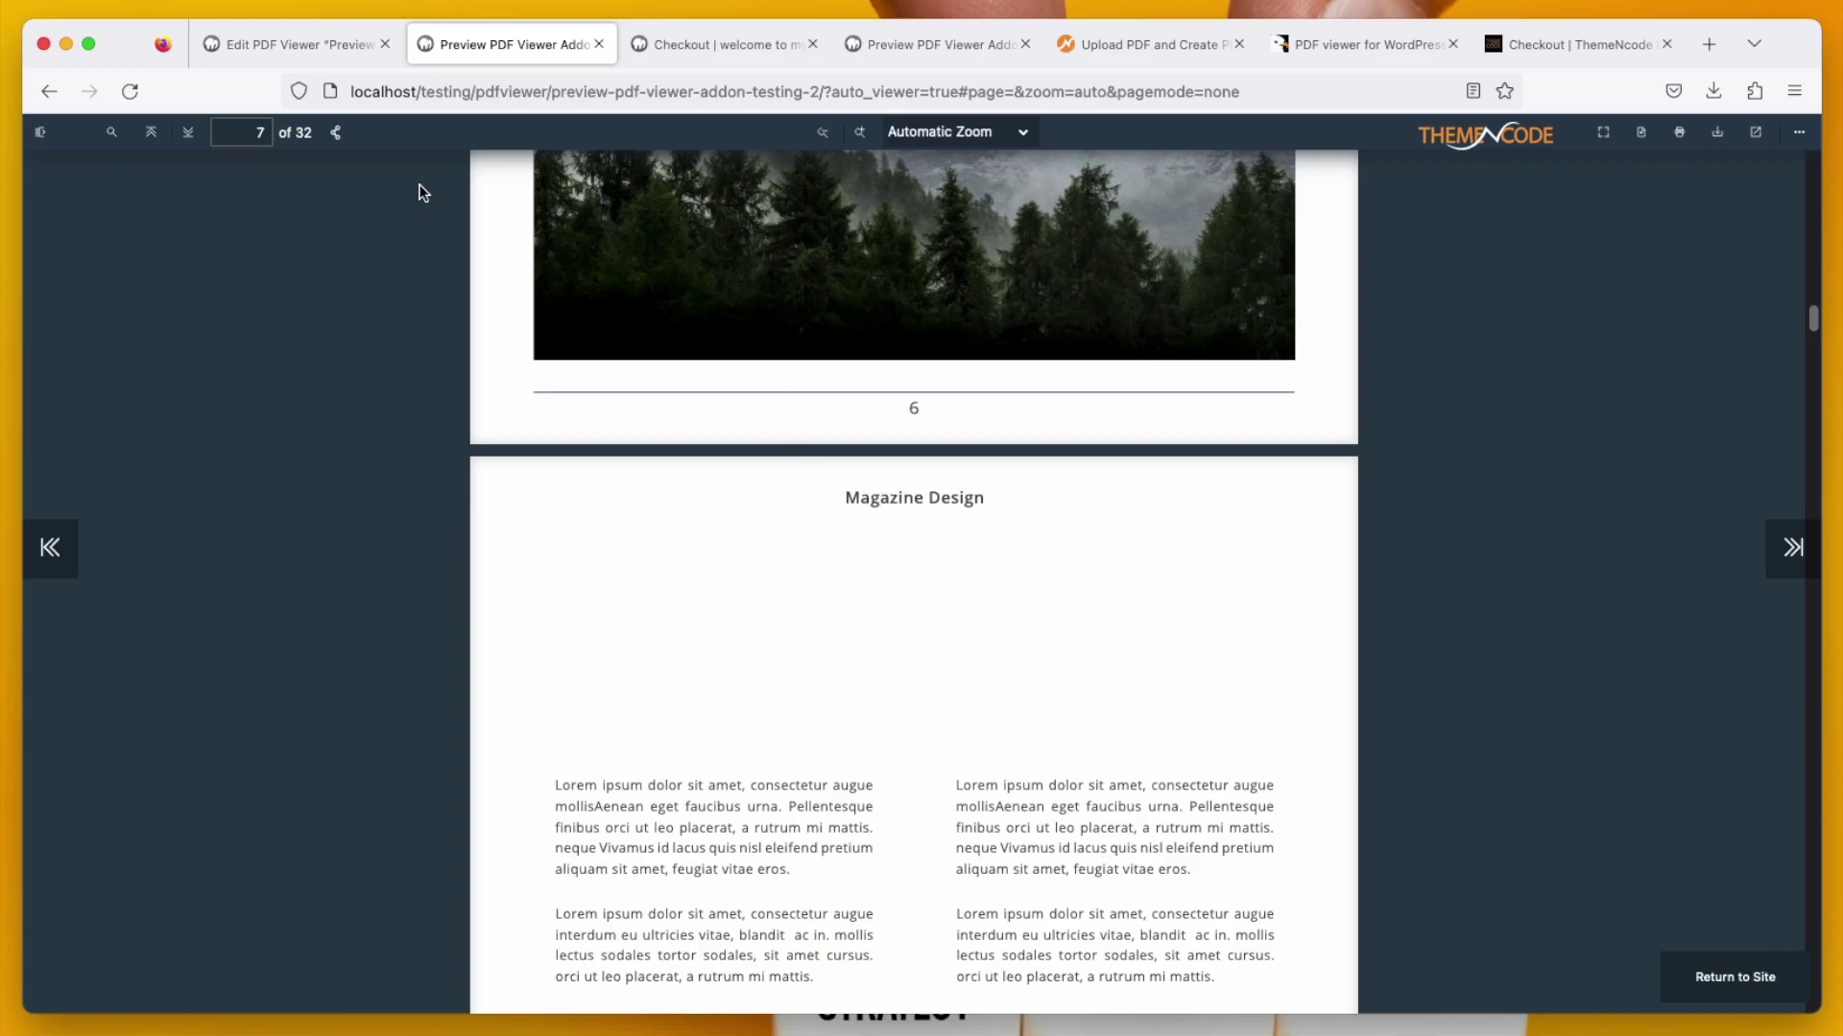
# - Return to editing the PDF viewer and set Restrict By to "Paid Membership Pro (Requires Paid Membership Pro Plugin)"
pyautogui.click(345, 45)
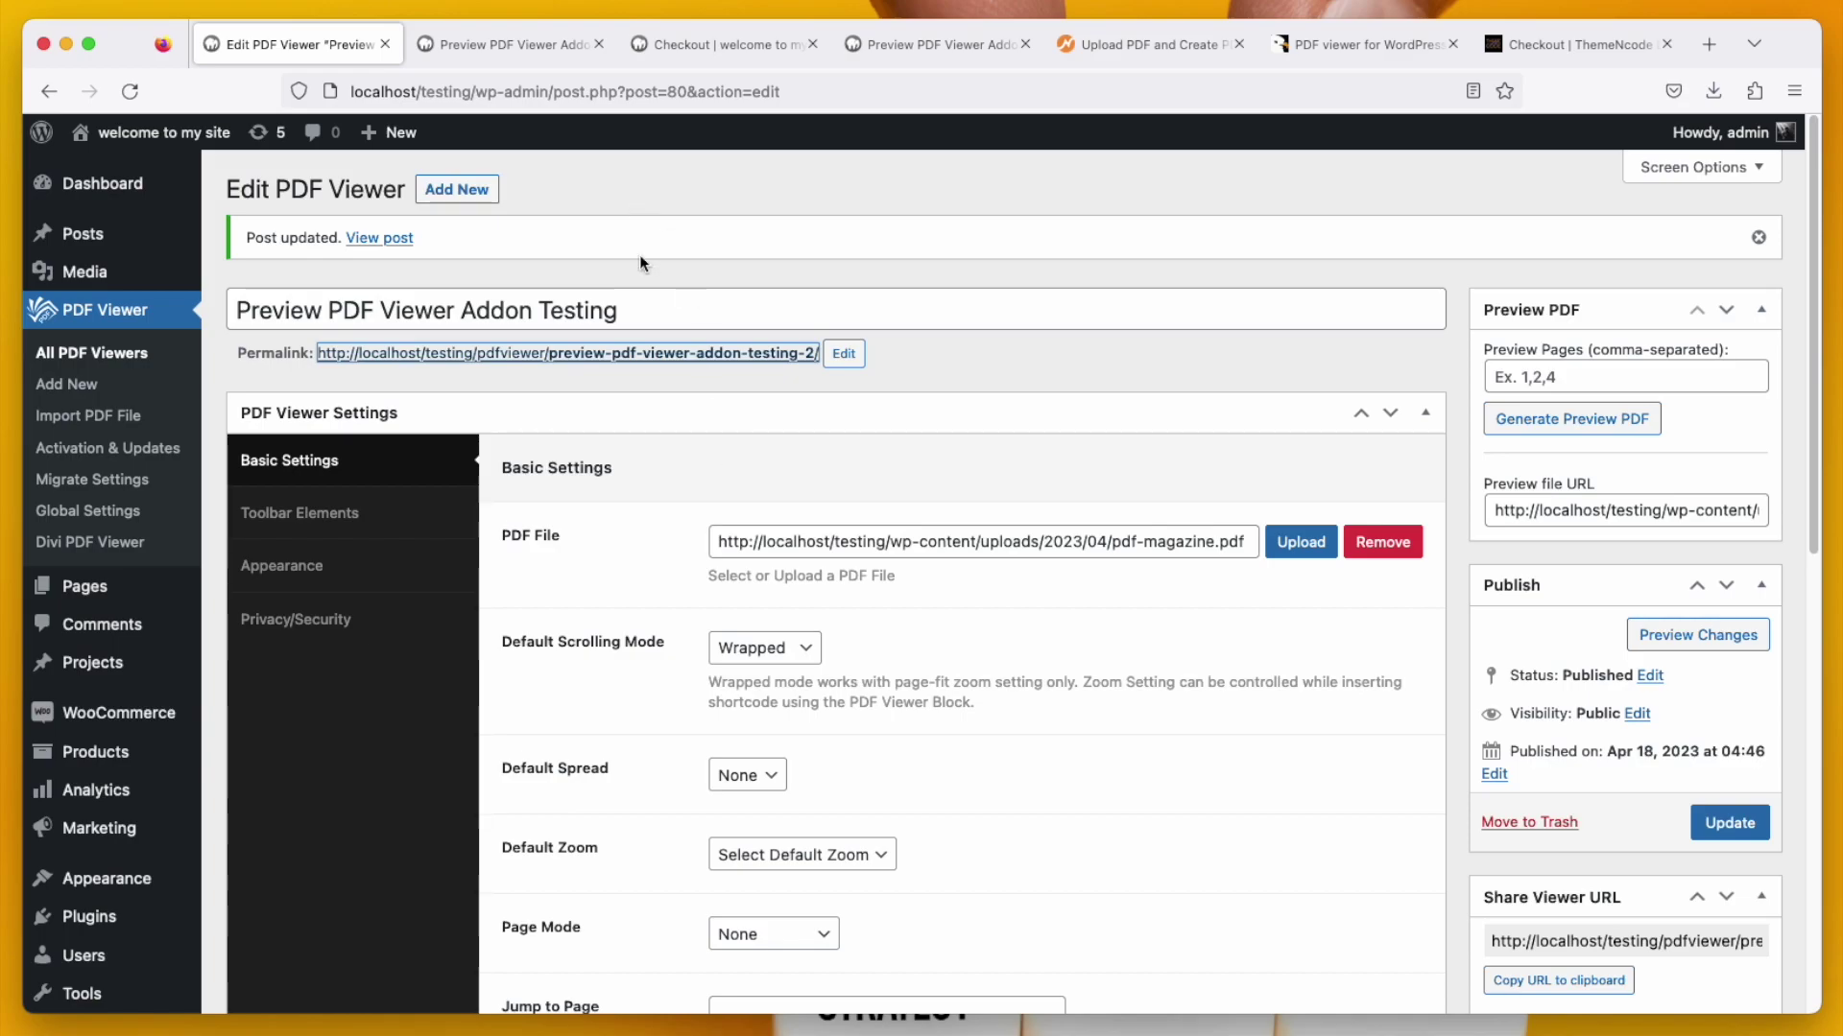
pyautogui.scroll(-15, 682, 580)
pyautogui.click(658, 641)
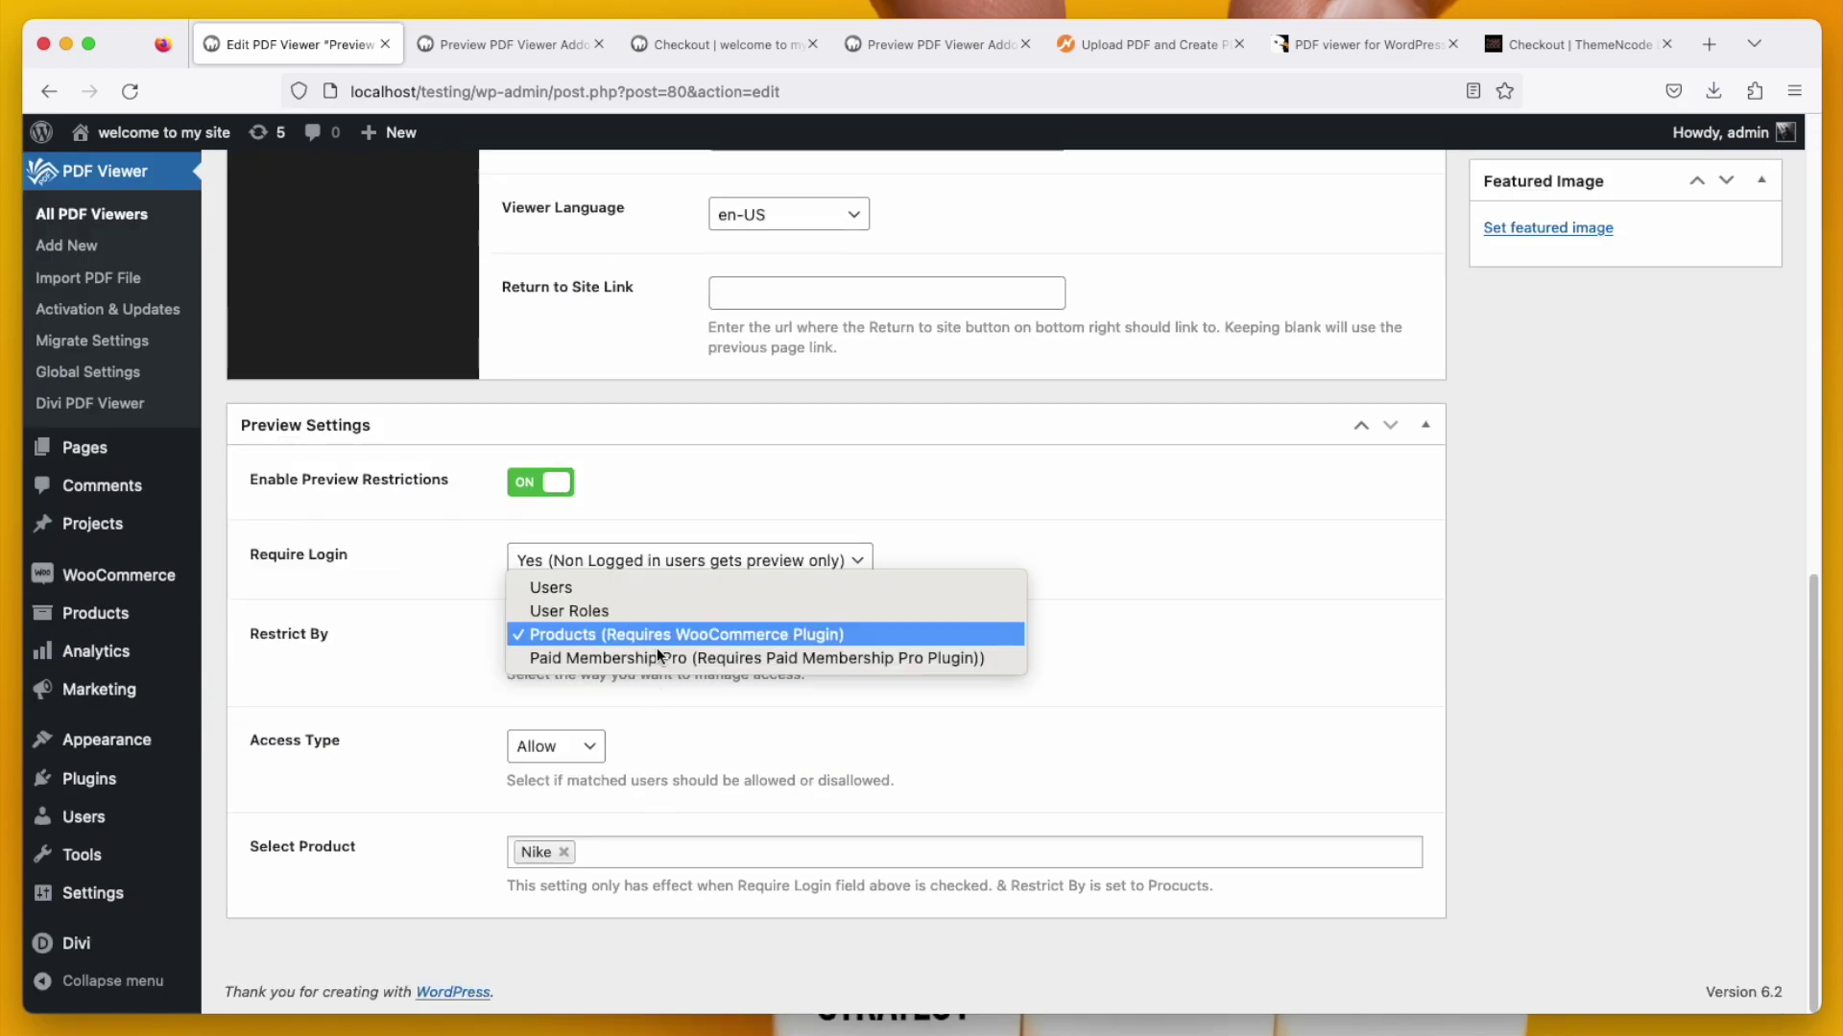
pyautogui.click(669, 658)
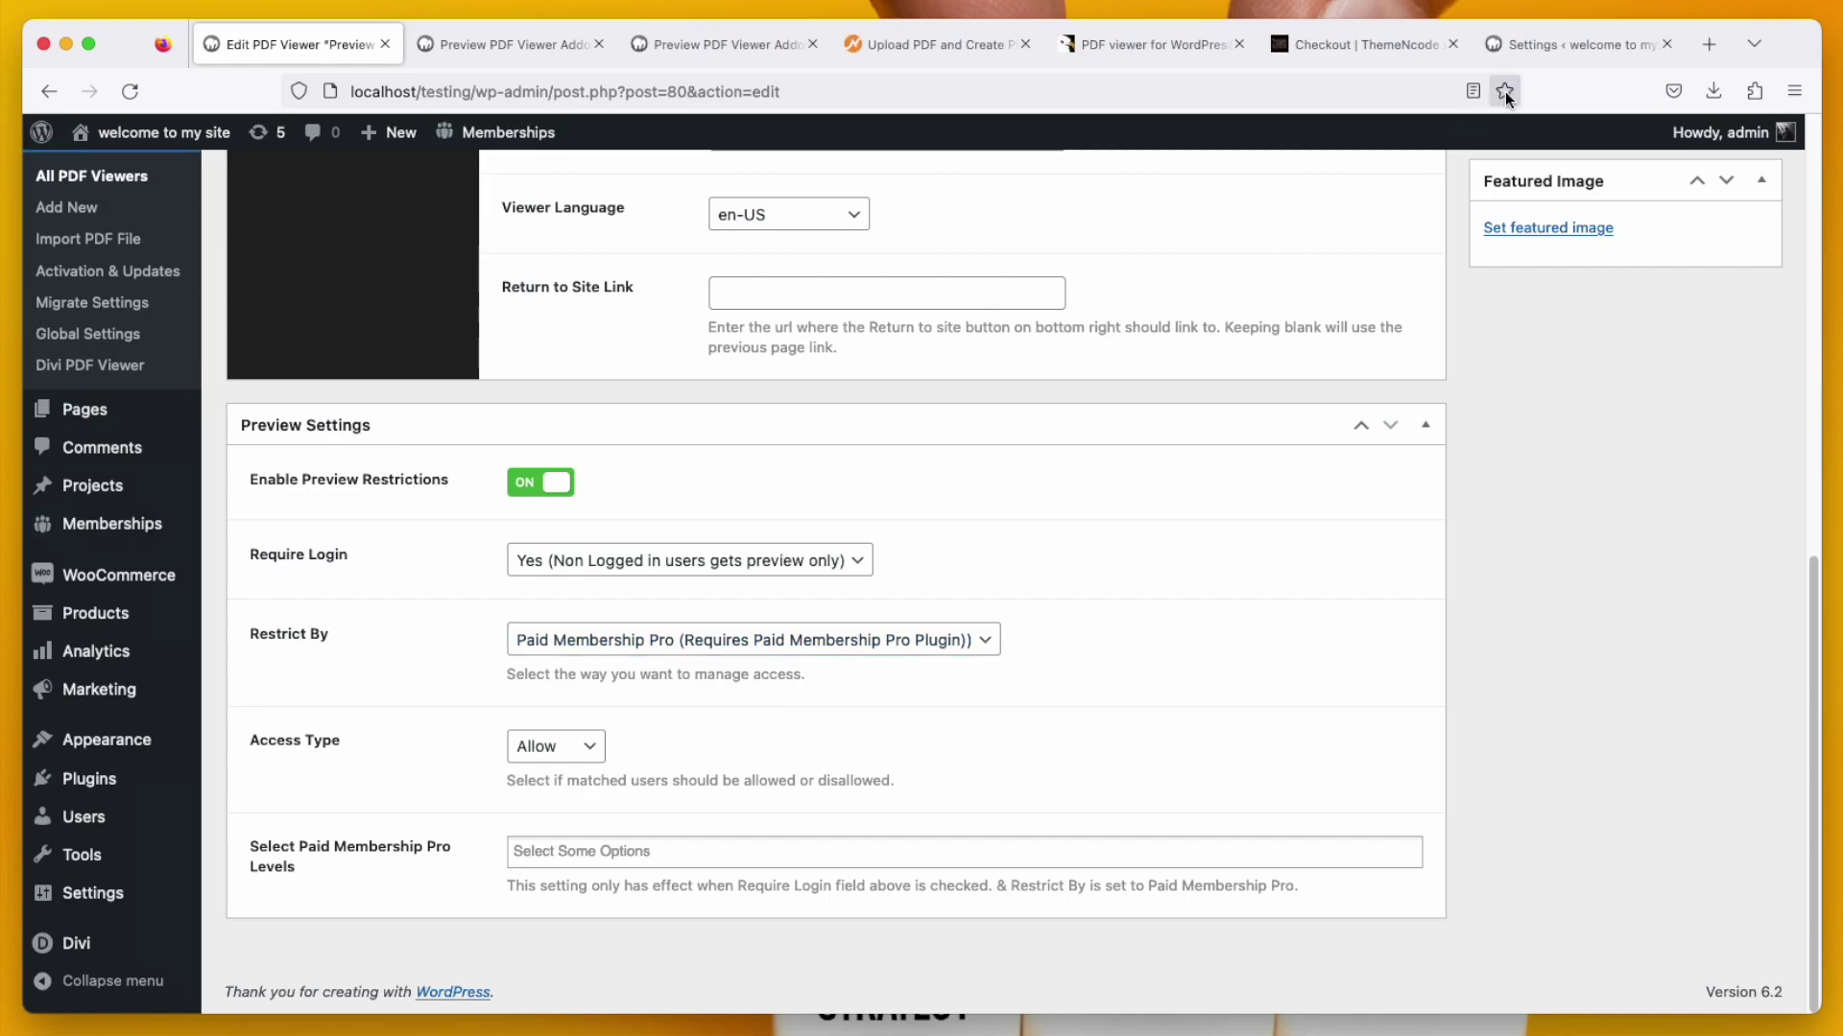
# - Check the site's membership levels and select Monthly Subs as the Paid Membership Pro level in the viewer's preview settings
pyautogui.click(1552, 55)
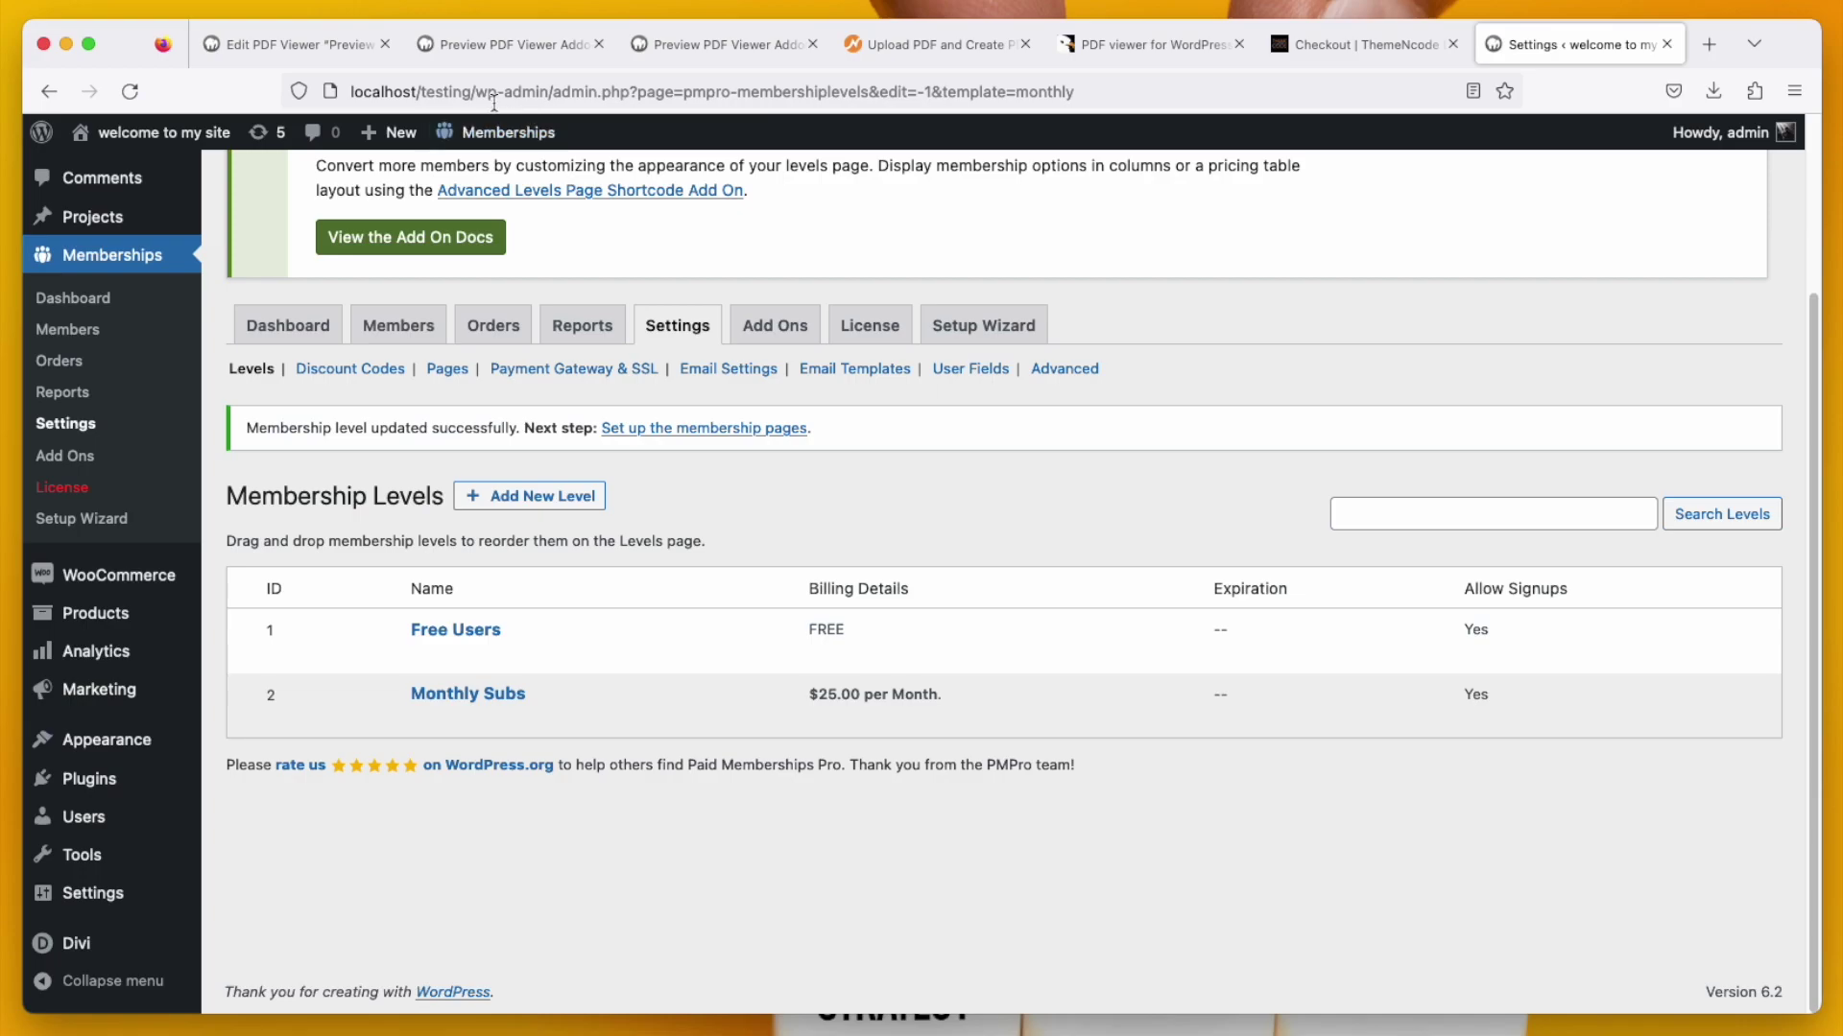
pyautogui.click(326, 54)
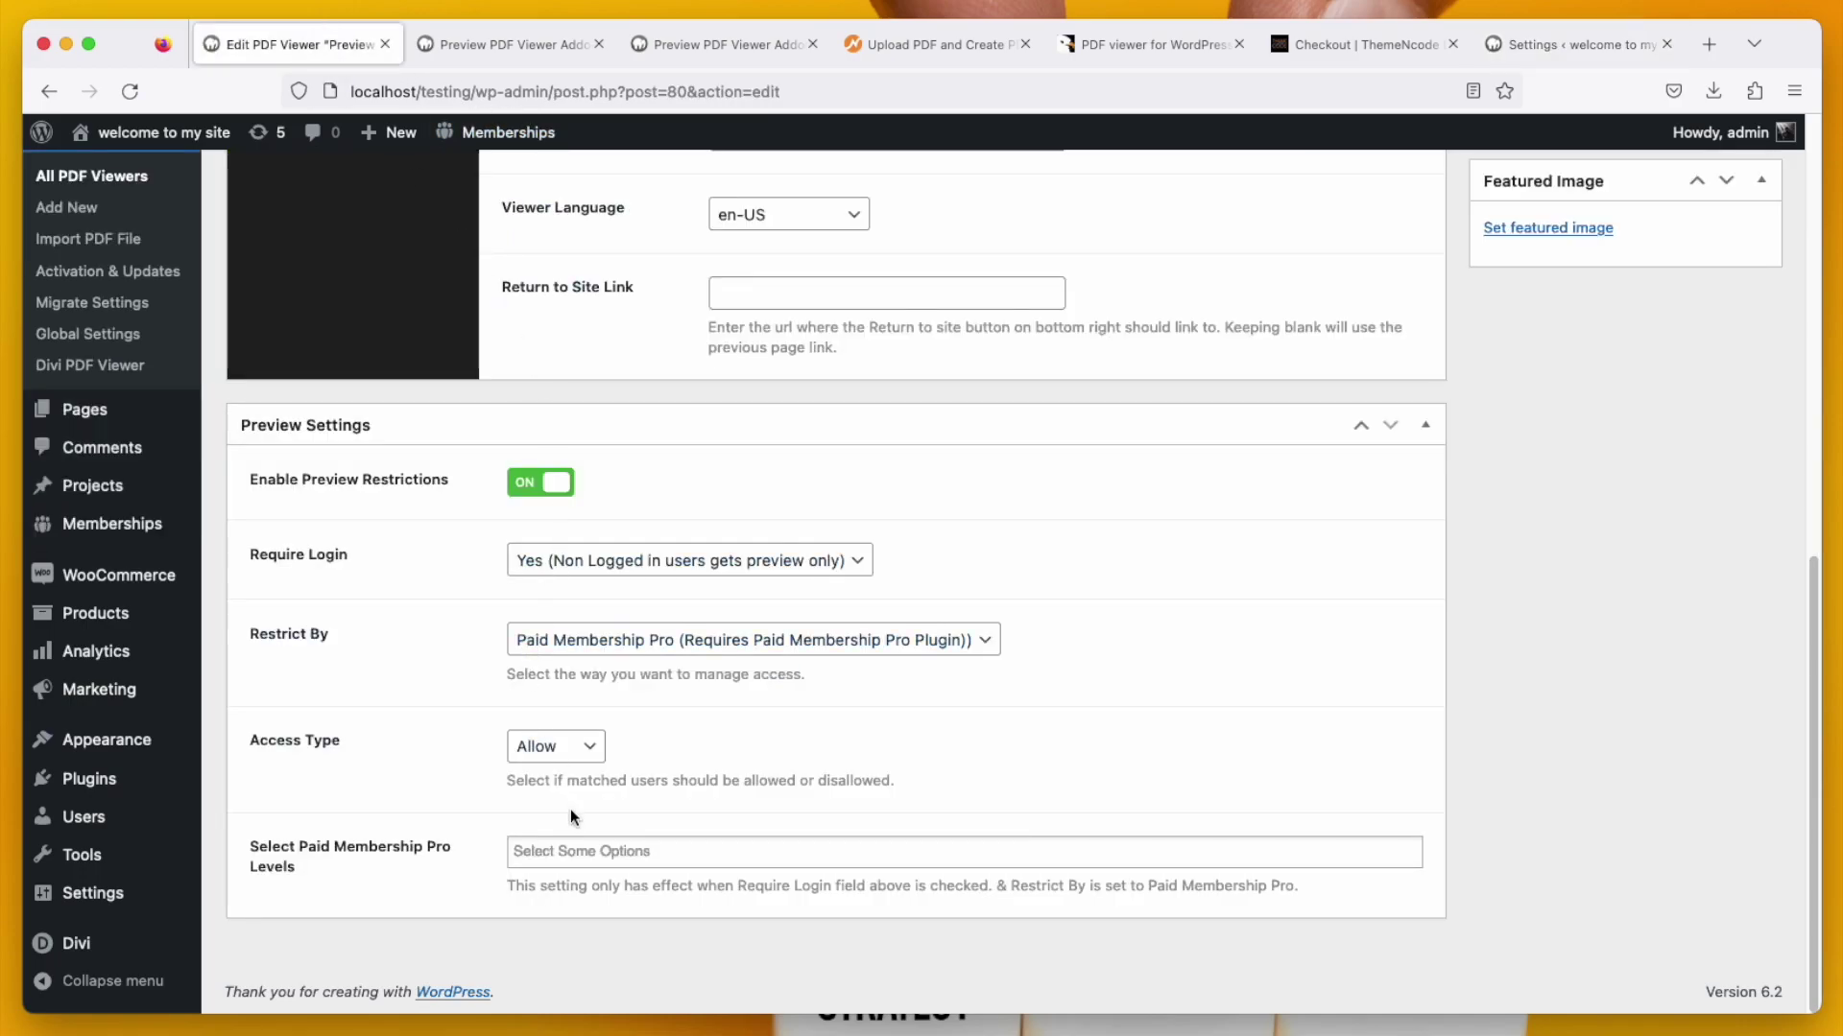
pyautogui.click(576, 841)
pyautogui.write('mont')
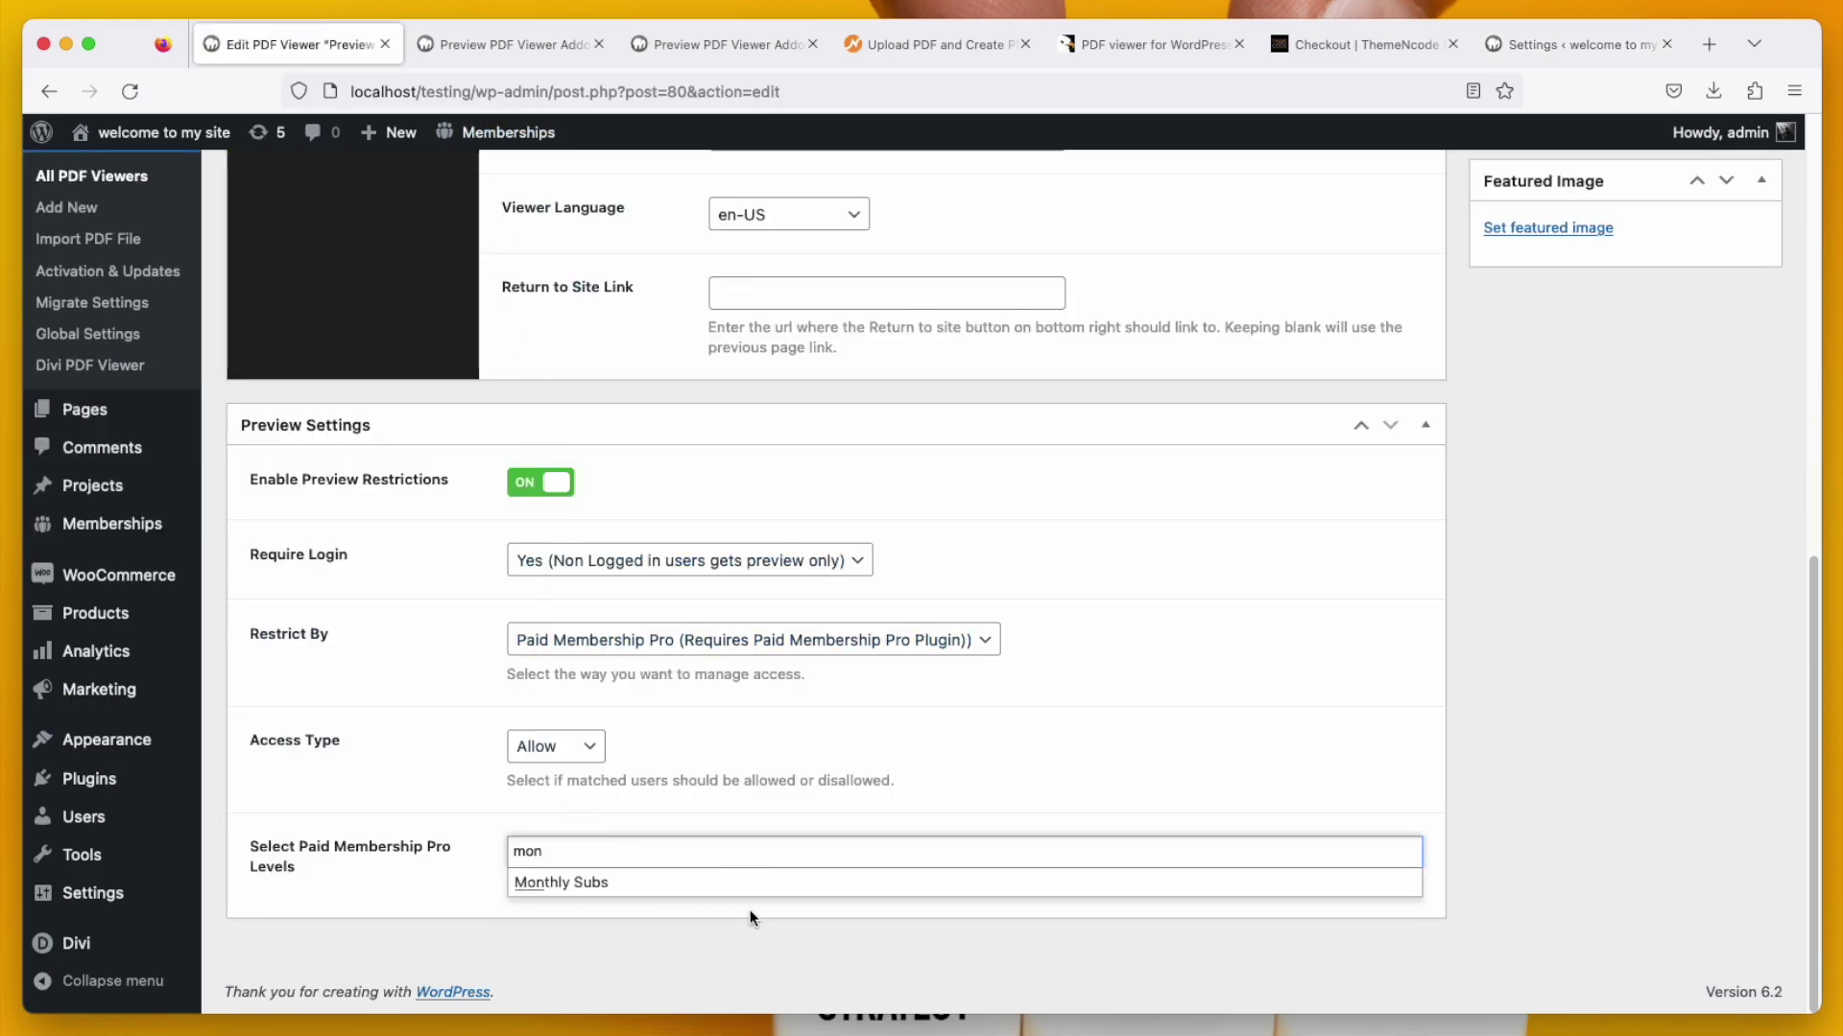
pyautogui.click(750, 882)
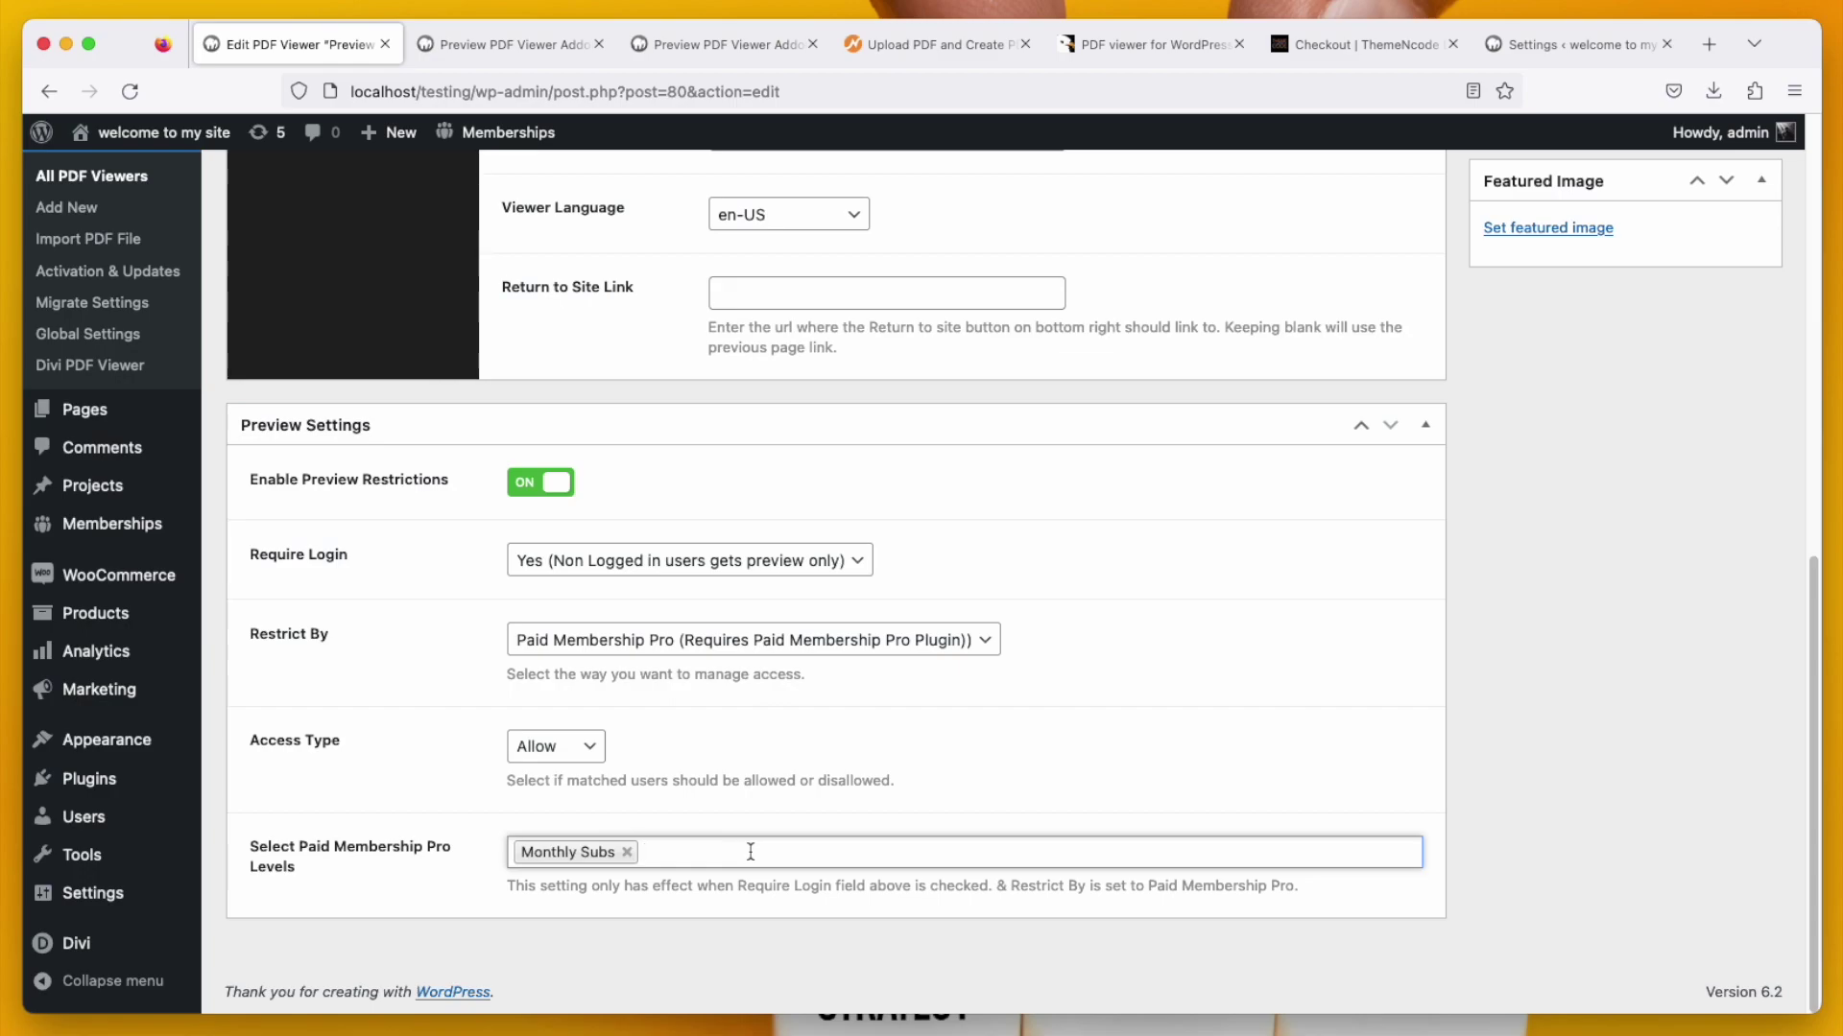
# - Save the membership-based preview restriction on the PDF viewer
pyautogui.scroll(5, 1130, 691)
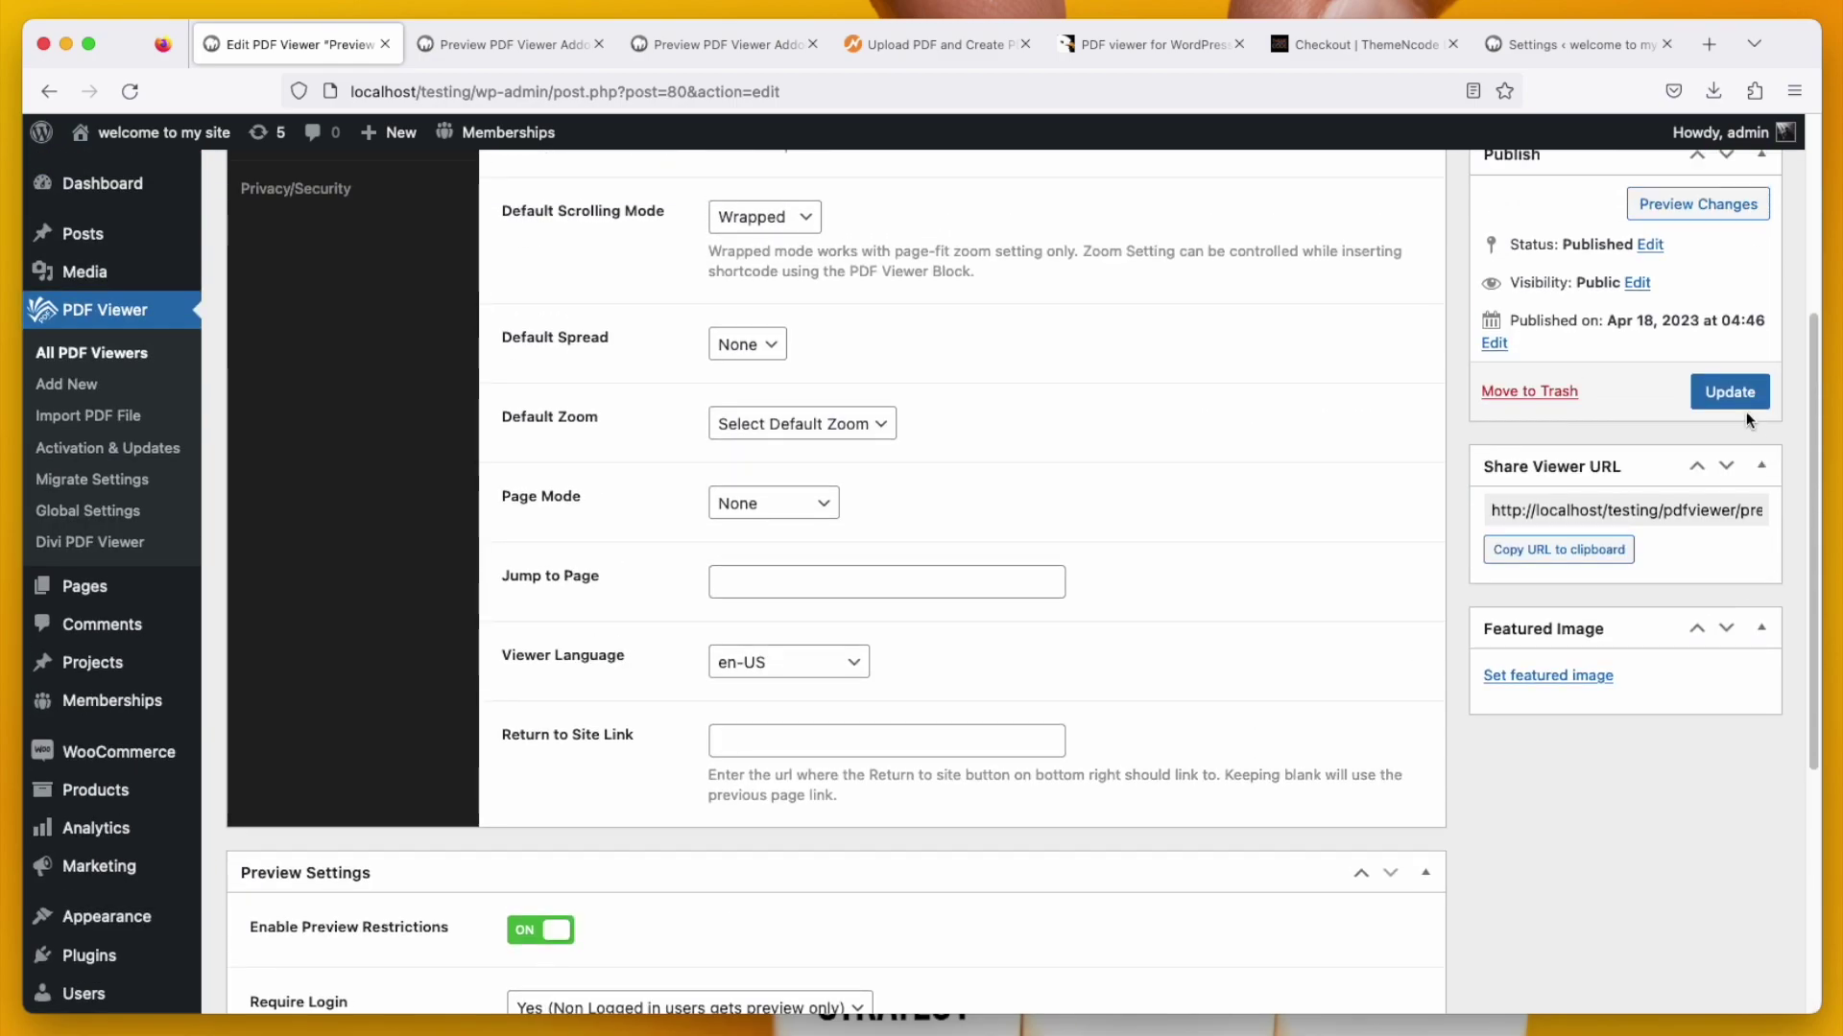
pyautogui.click(1743, 405)
pyautogui.scroll(-5, 1271, 598)
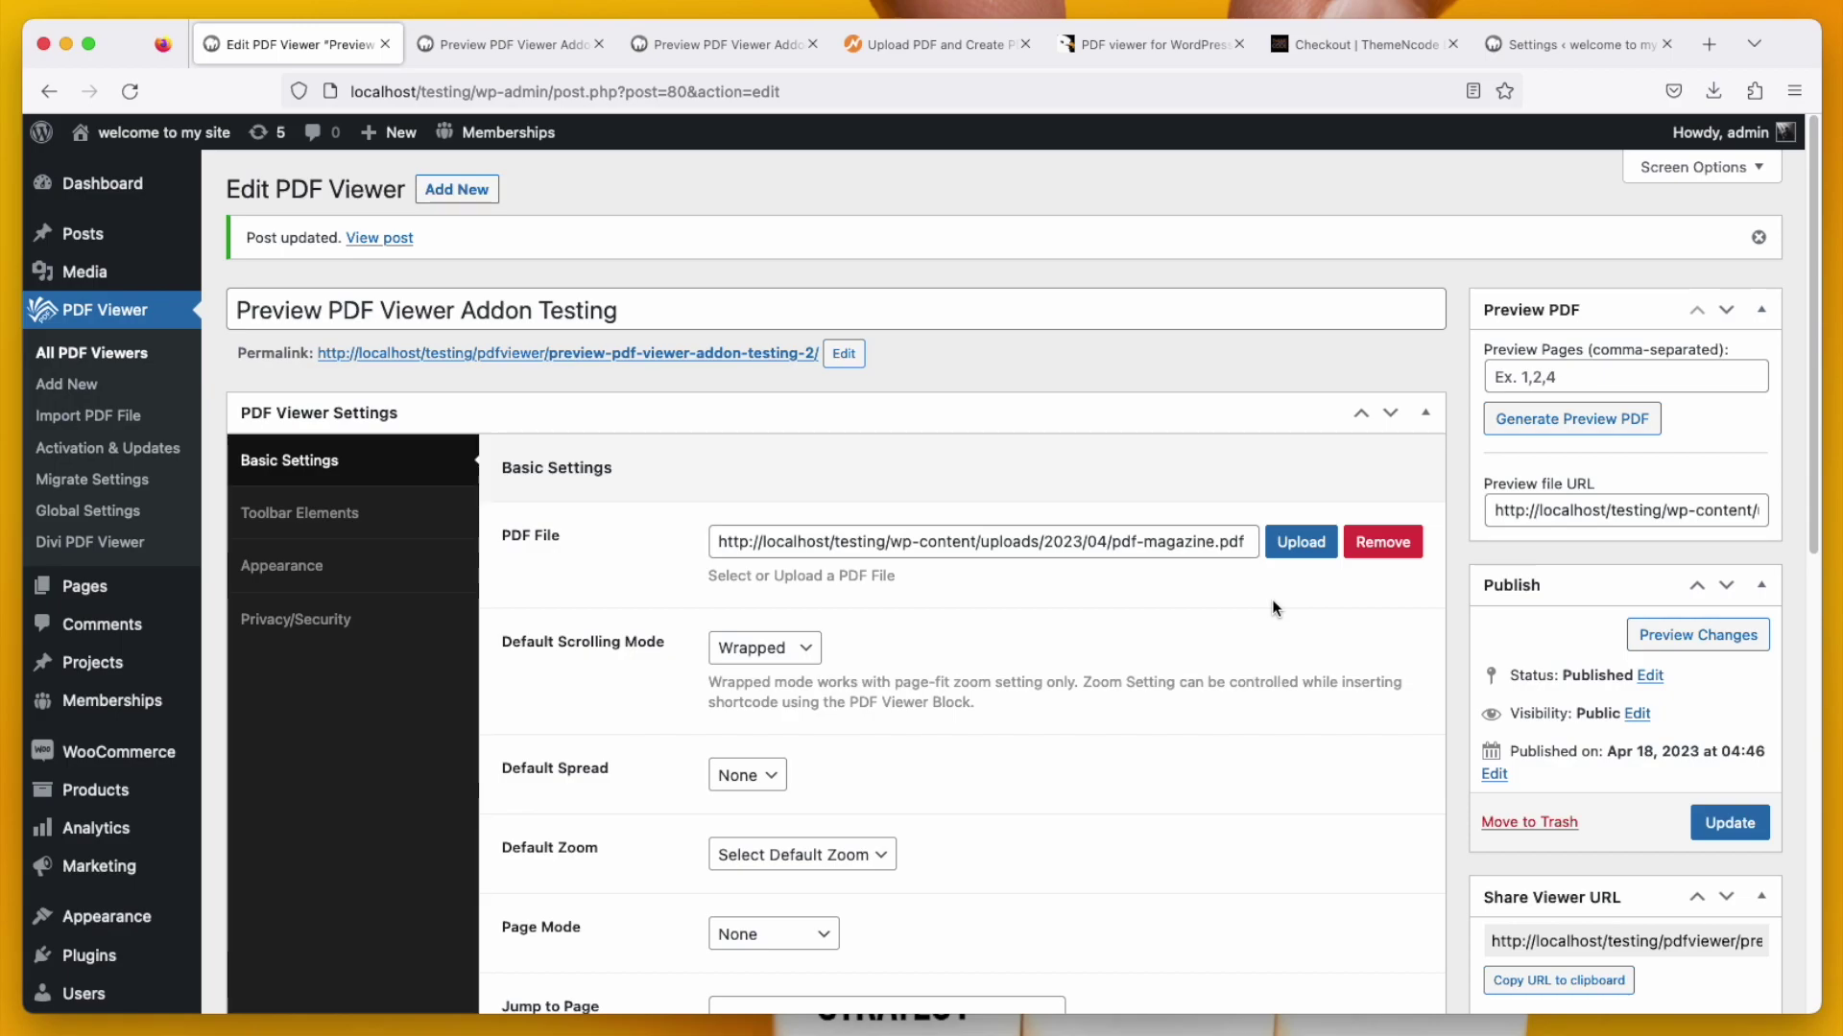
pyautogui.scroll(-3, 1159, 647)
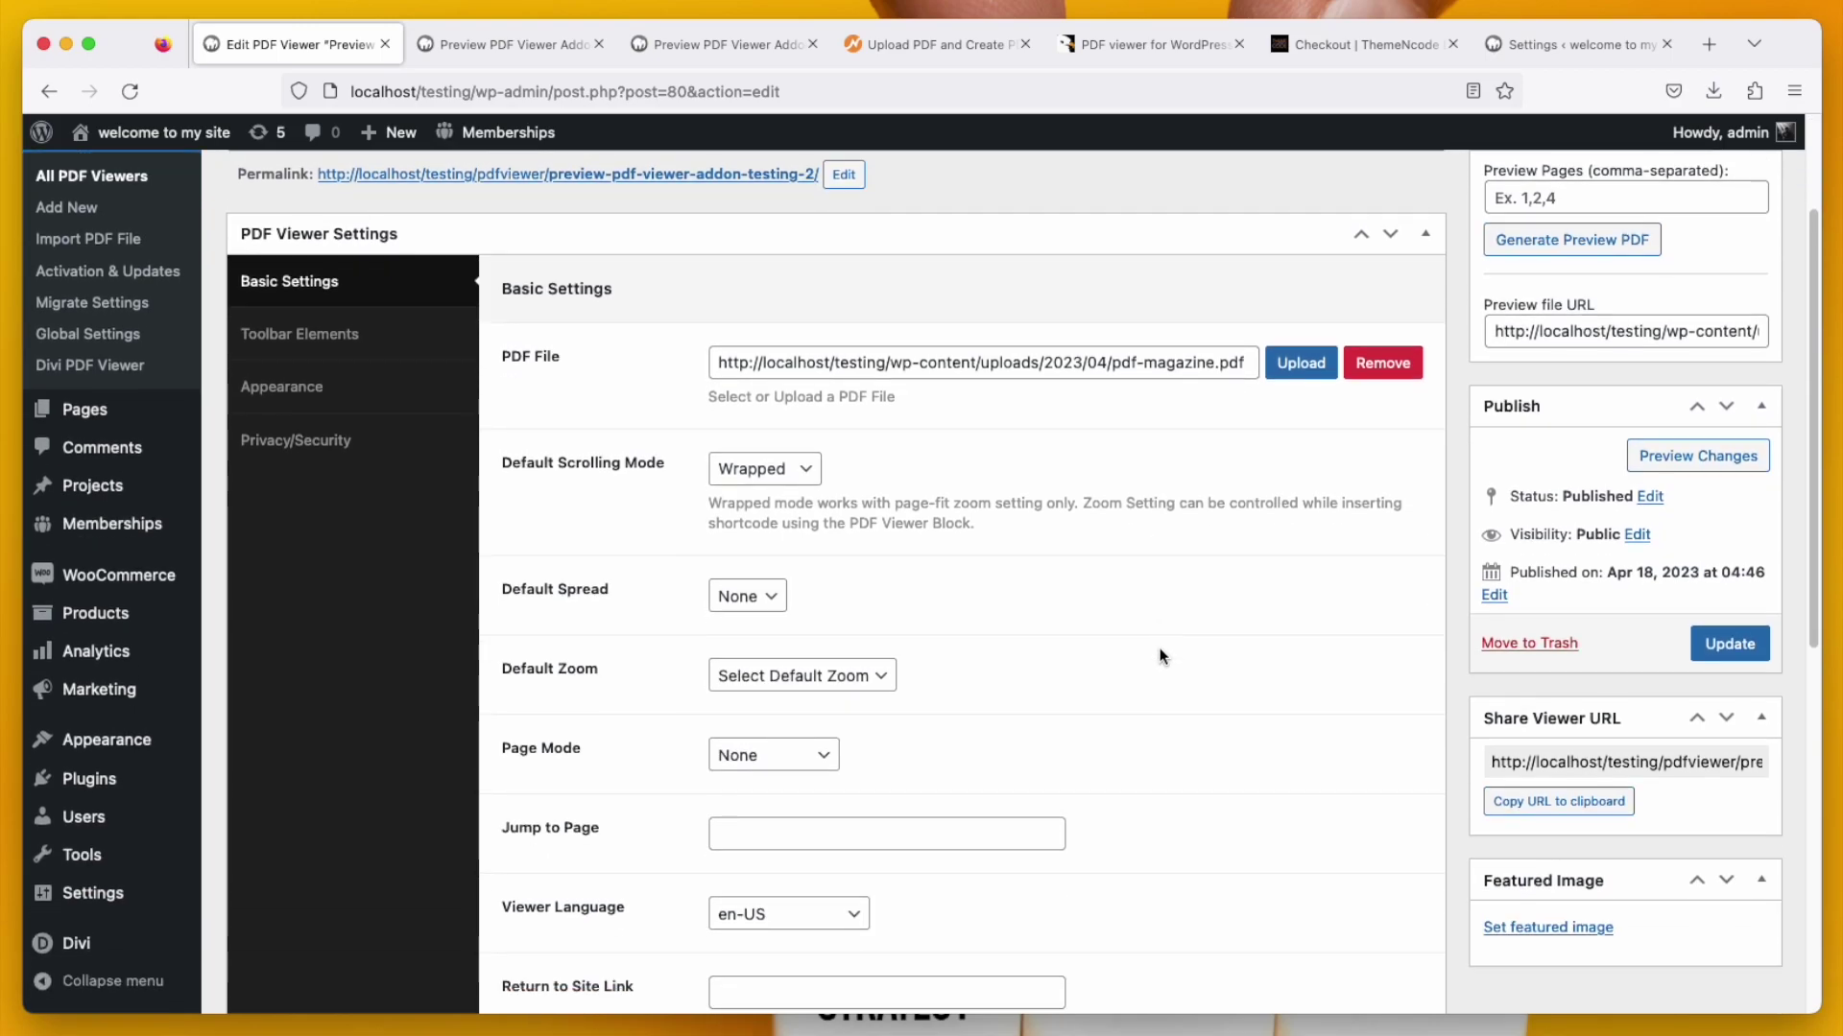
pyautogui.scroll(3, 1160, 649)
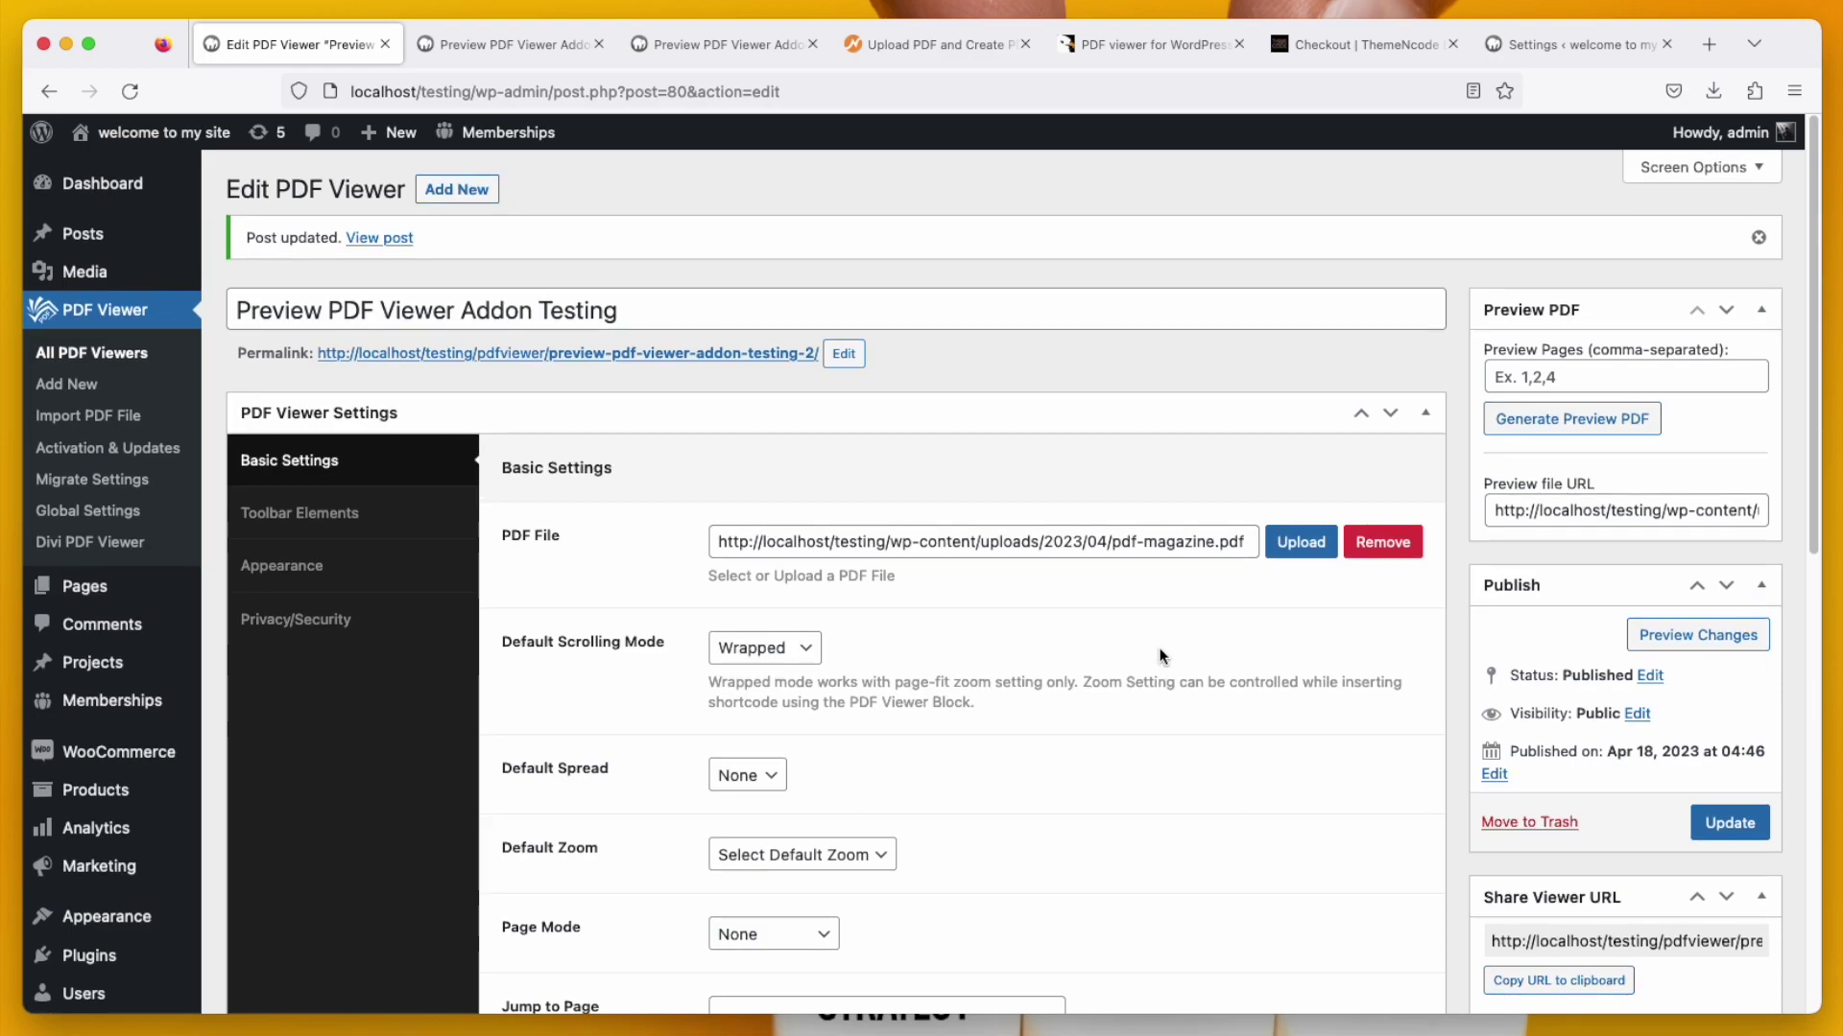